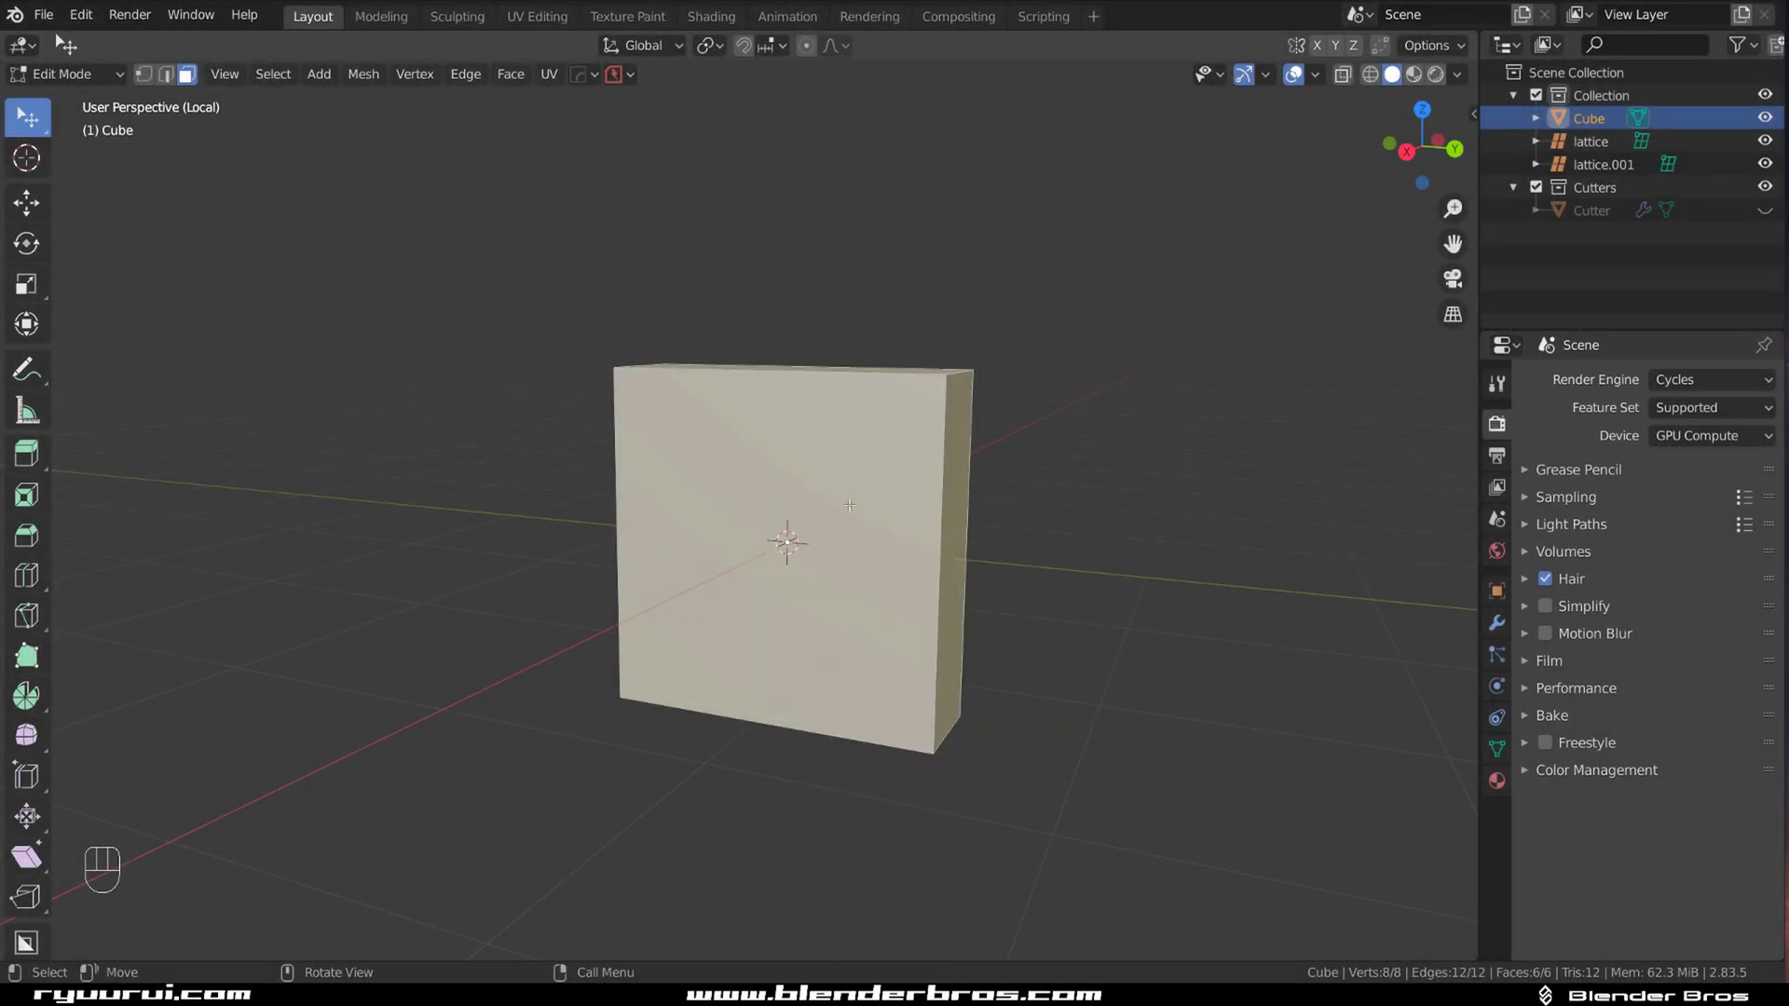
- Subdivide the whole block repeatedly with single cuts until each face carries a 16 by 16 grid
{"action": "middle_click_drag", "start_coordinate": [849, 505], "coordinate": [806, 470]}
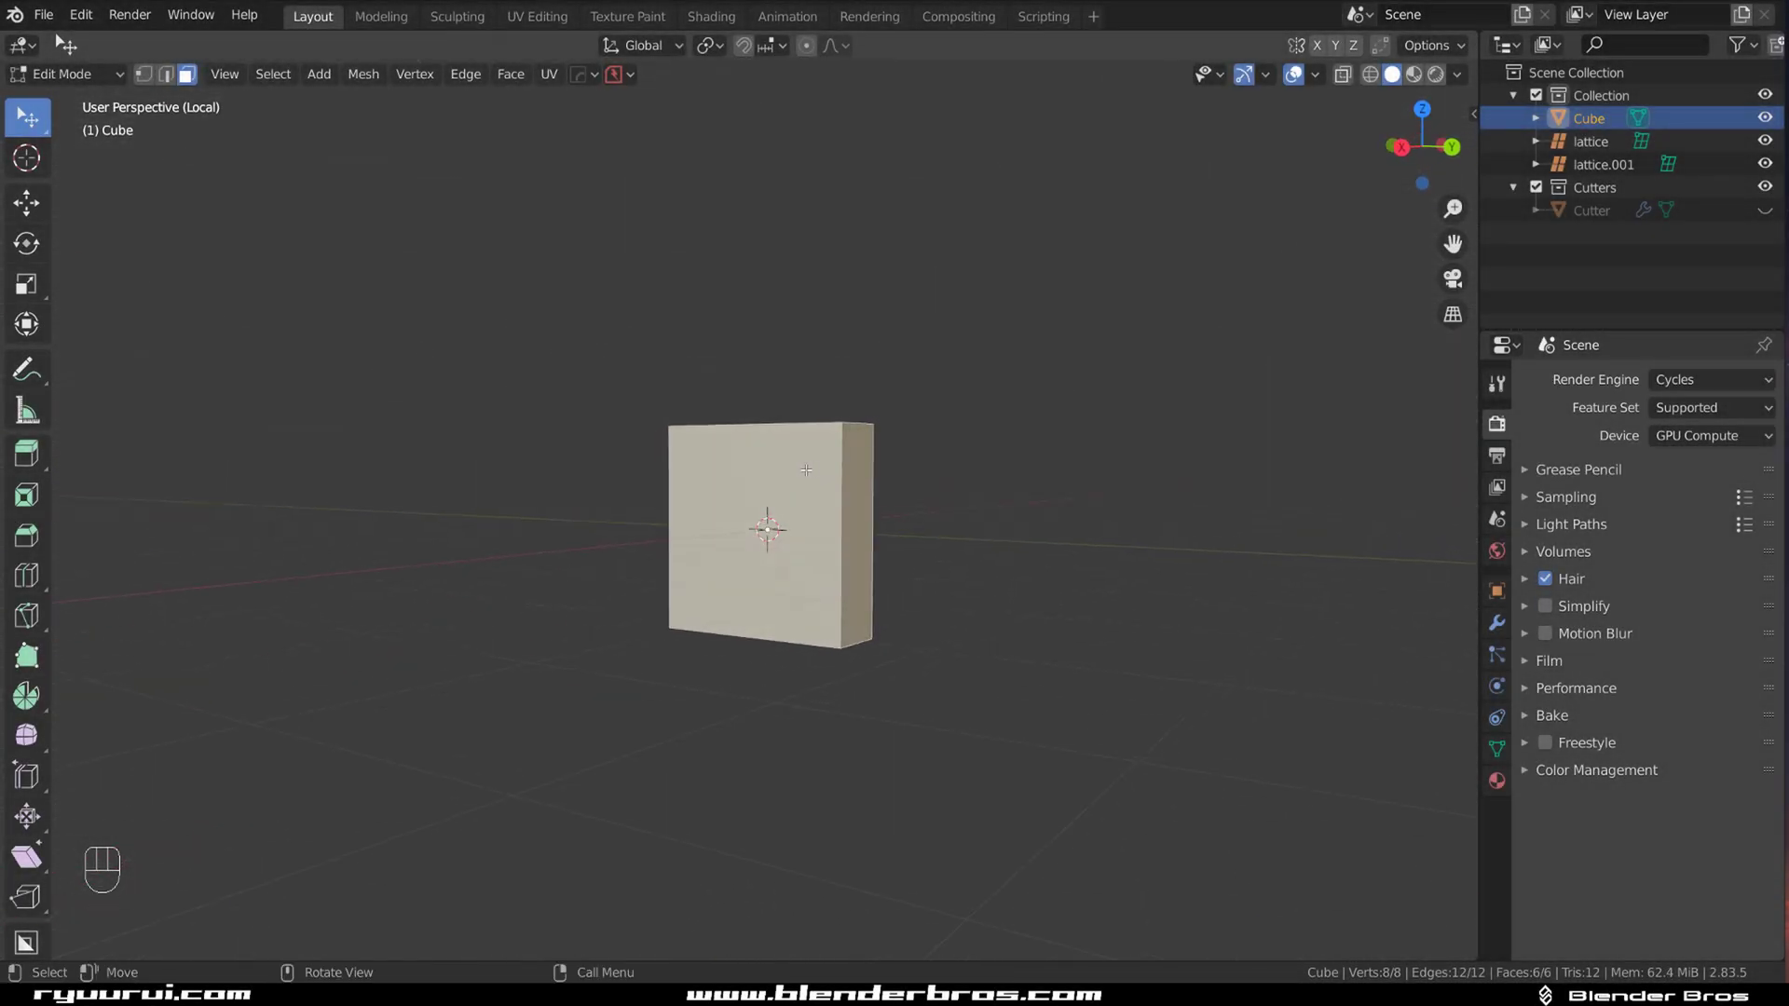
{"action": "middle_click_drag", "start_coordinate": [898, 430], "coordinate": [800, 478]}
{"action": "scroll", "coordinate": [843, 455], "scroll_direction": "up", "scroll_amount": 3}
{"action": "scroll", "coordinate": [775, 497], "scroll_direction": "down", "scroll_amount": 2}
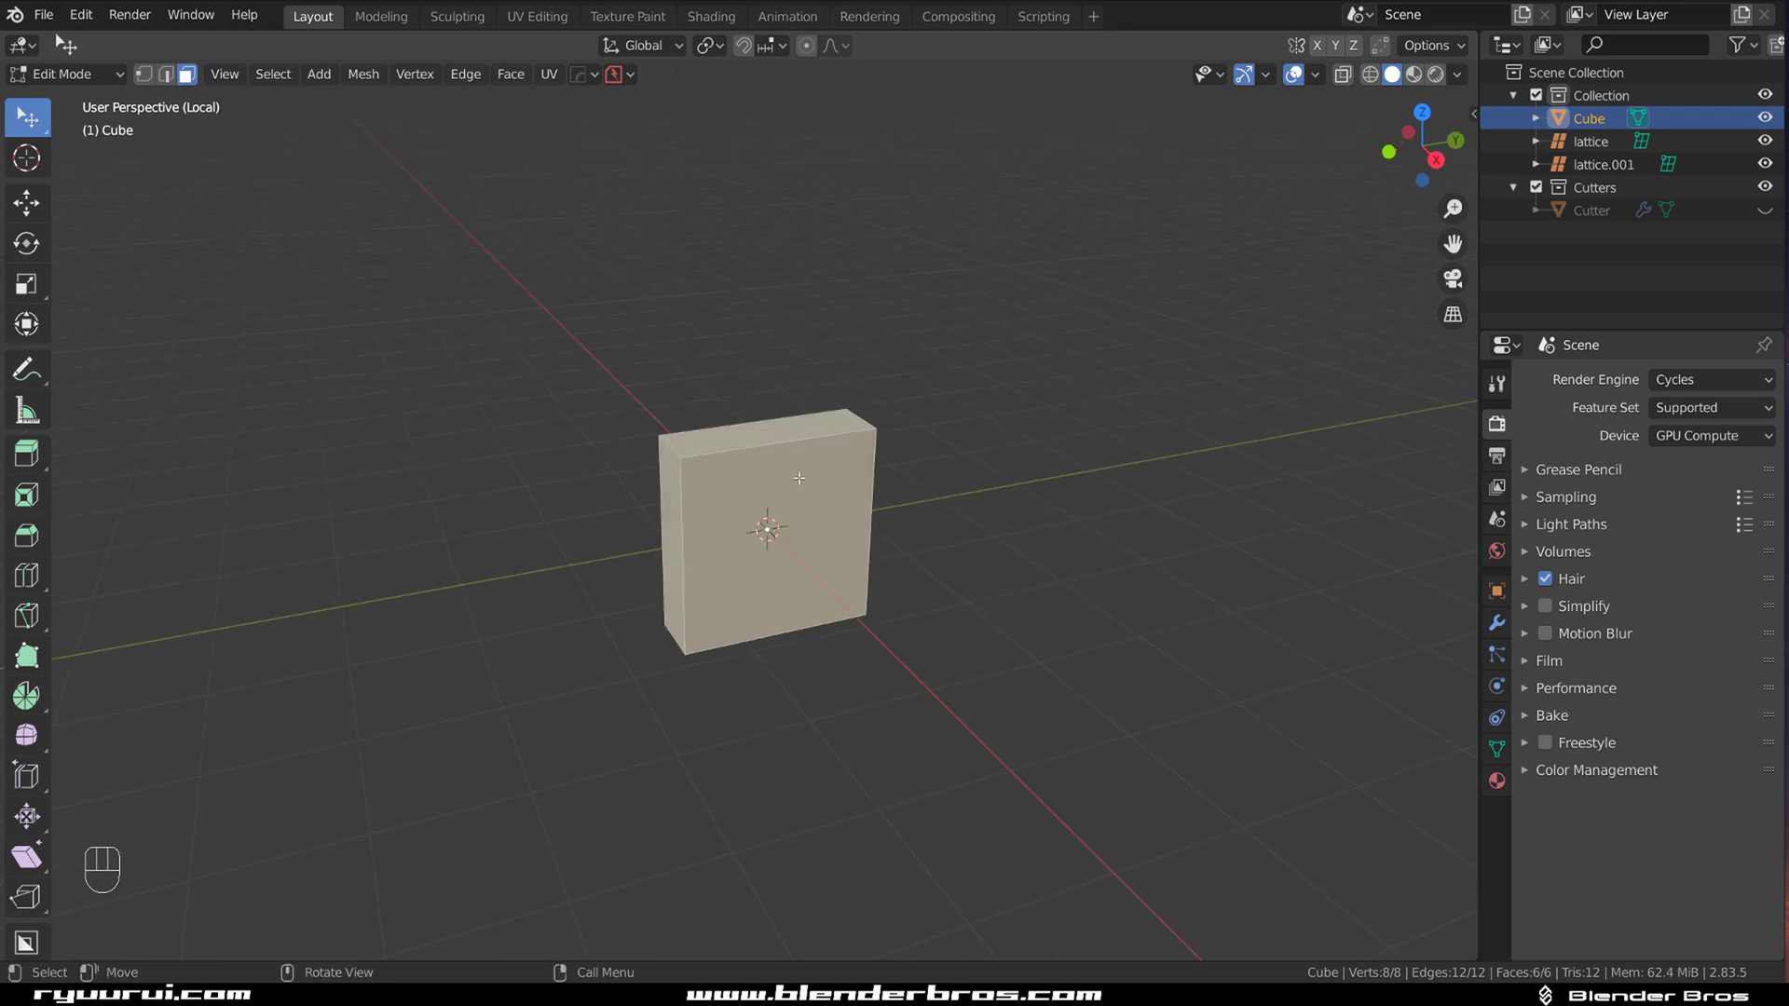
{"action": "right_click", "coordinate": [799, 478]}
{"action": "left_click", "coordinate": [797, 477]}
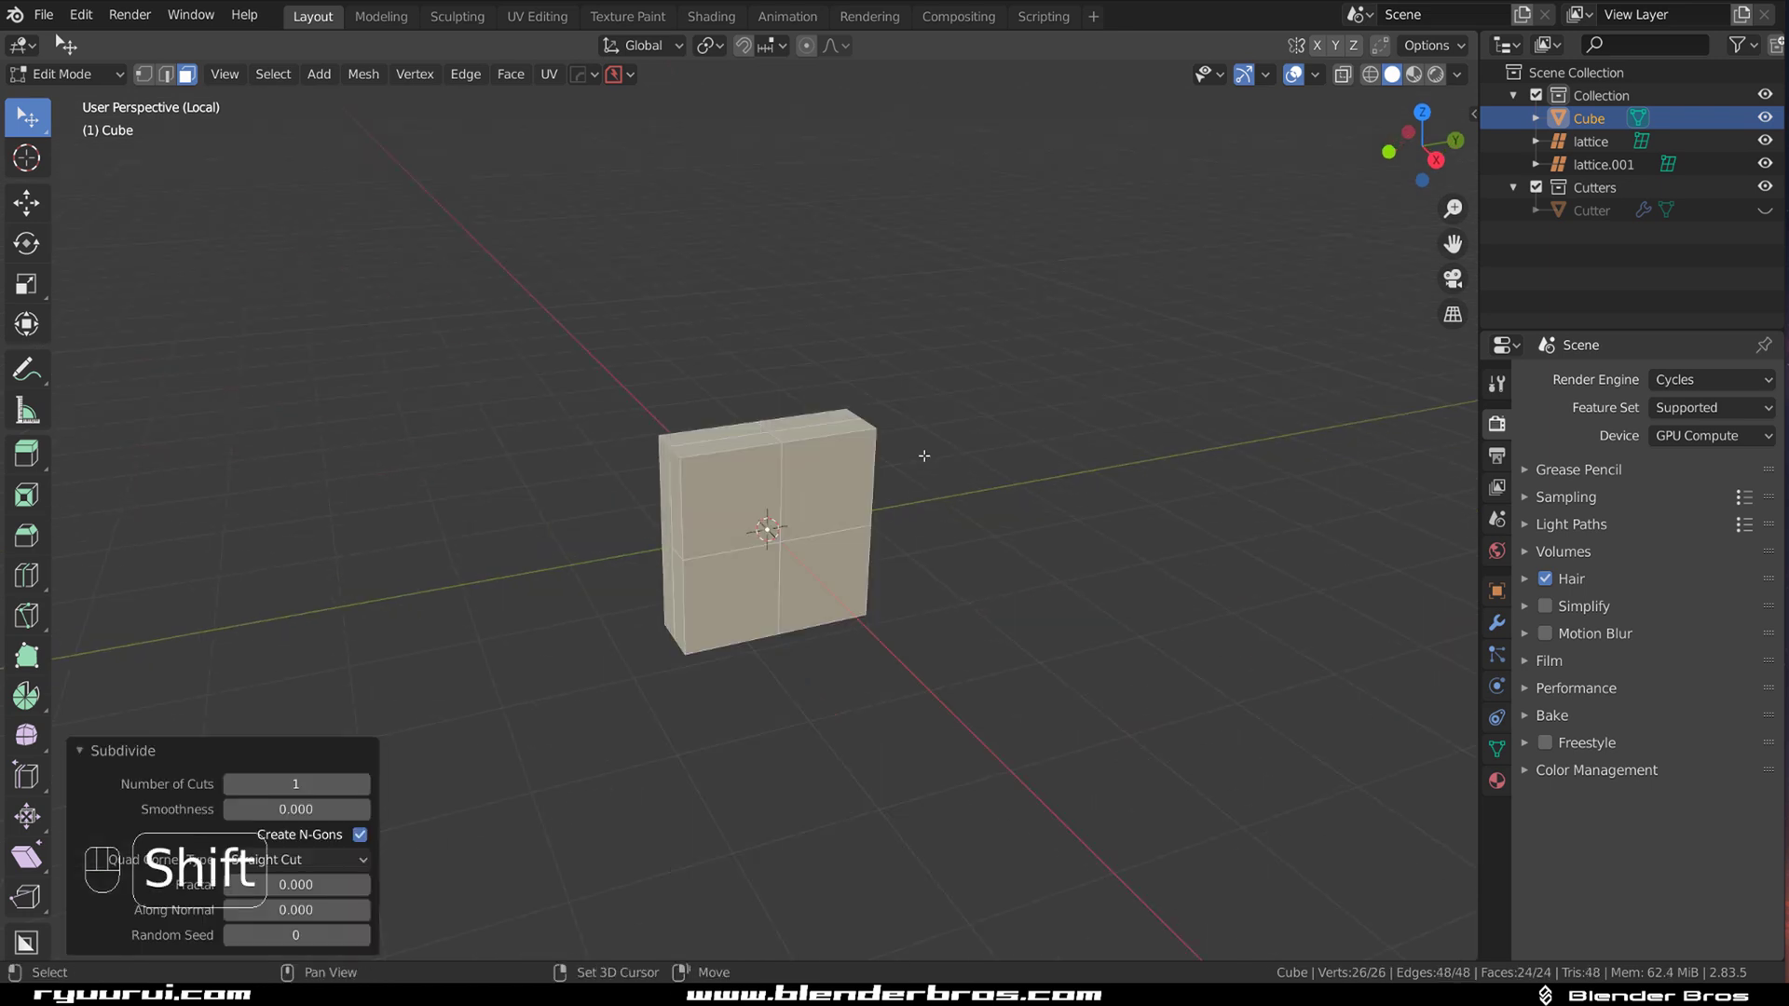
{"action": "key", "text": "shift+r"}
{"action": "key", "text": "shift+r"}
{"action": "key", "text": "shift+r"}
{"action": "key", "text": "shift+r"}
{"action": "key", "text": "shift+r"}
{"action": "middle_click_drag", "start_coordinate": [926, 451], "coordinate": [829, 433]}
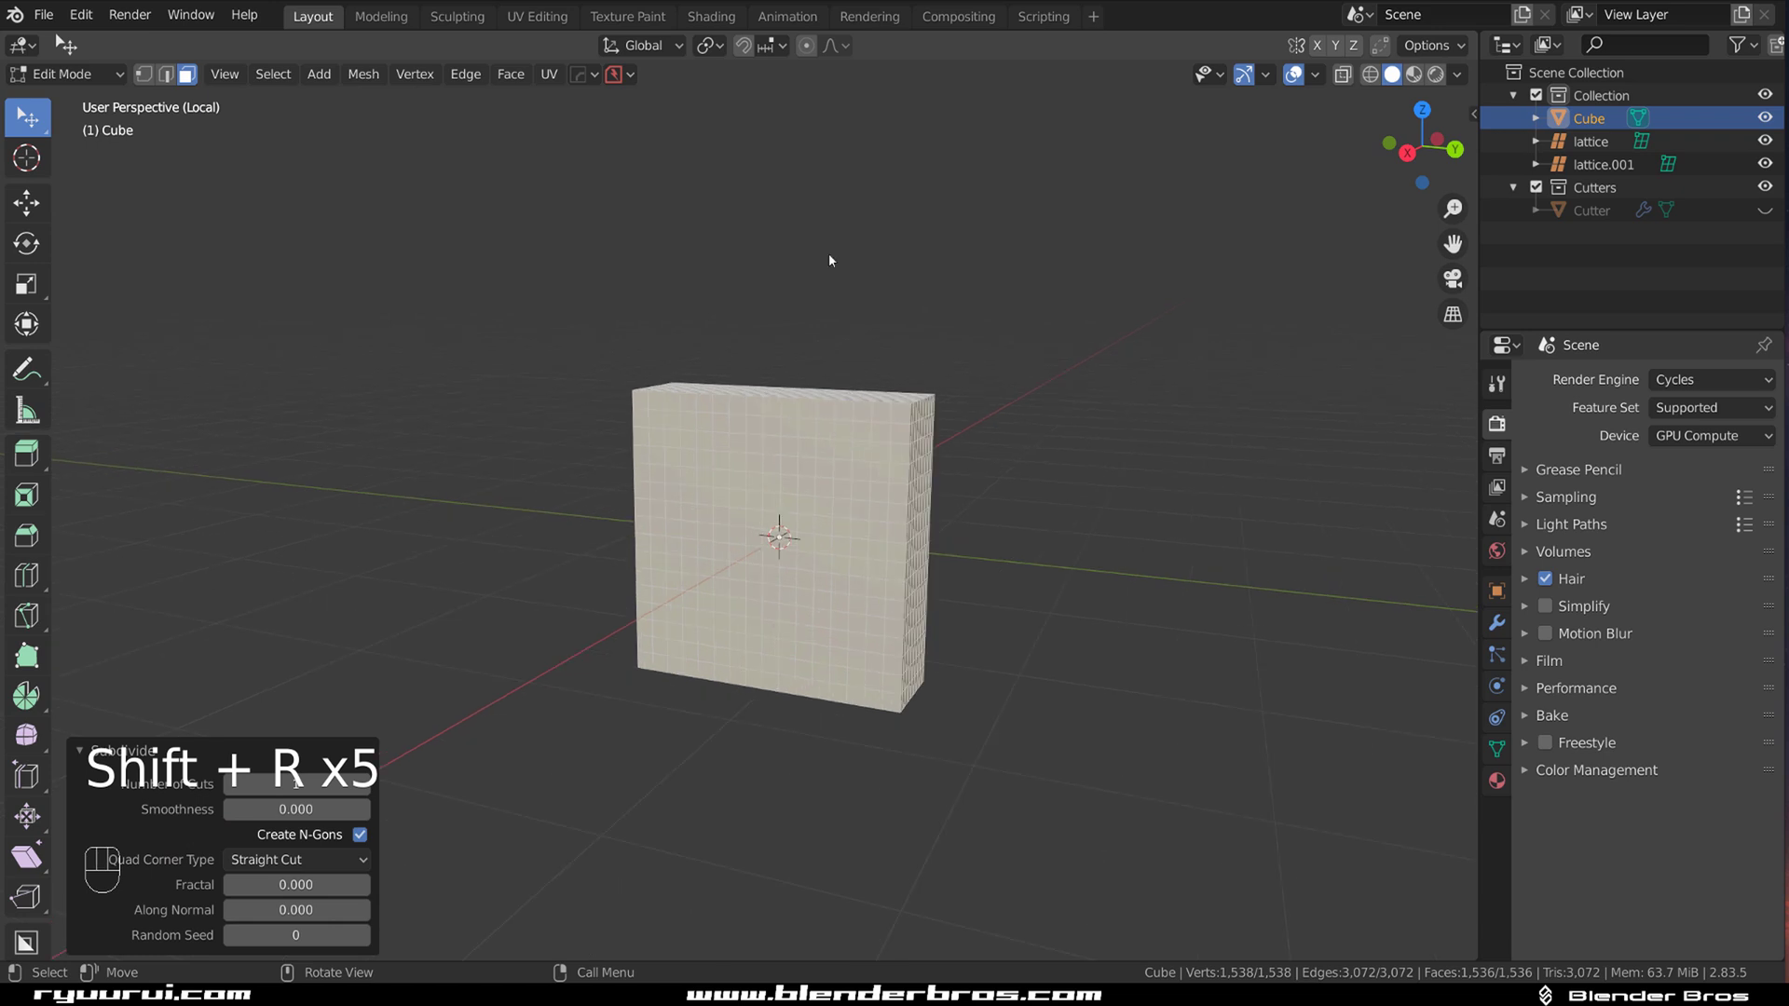
- Return to Object Mode and add a fitted HardOps Lattice modifier to the subdivided block
{"action": "key", "text": "Tab"}
{"action": "key", "text": "q"}
{"action": "mouse_move", "coordinate": [864, 423]}
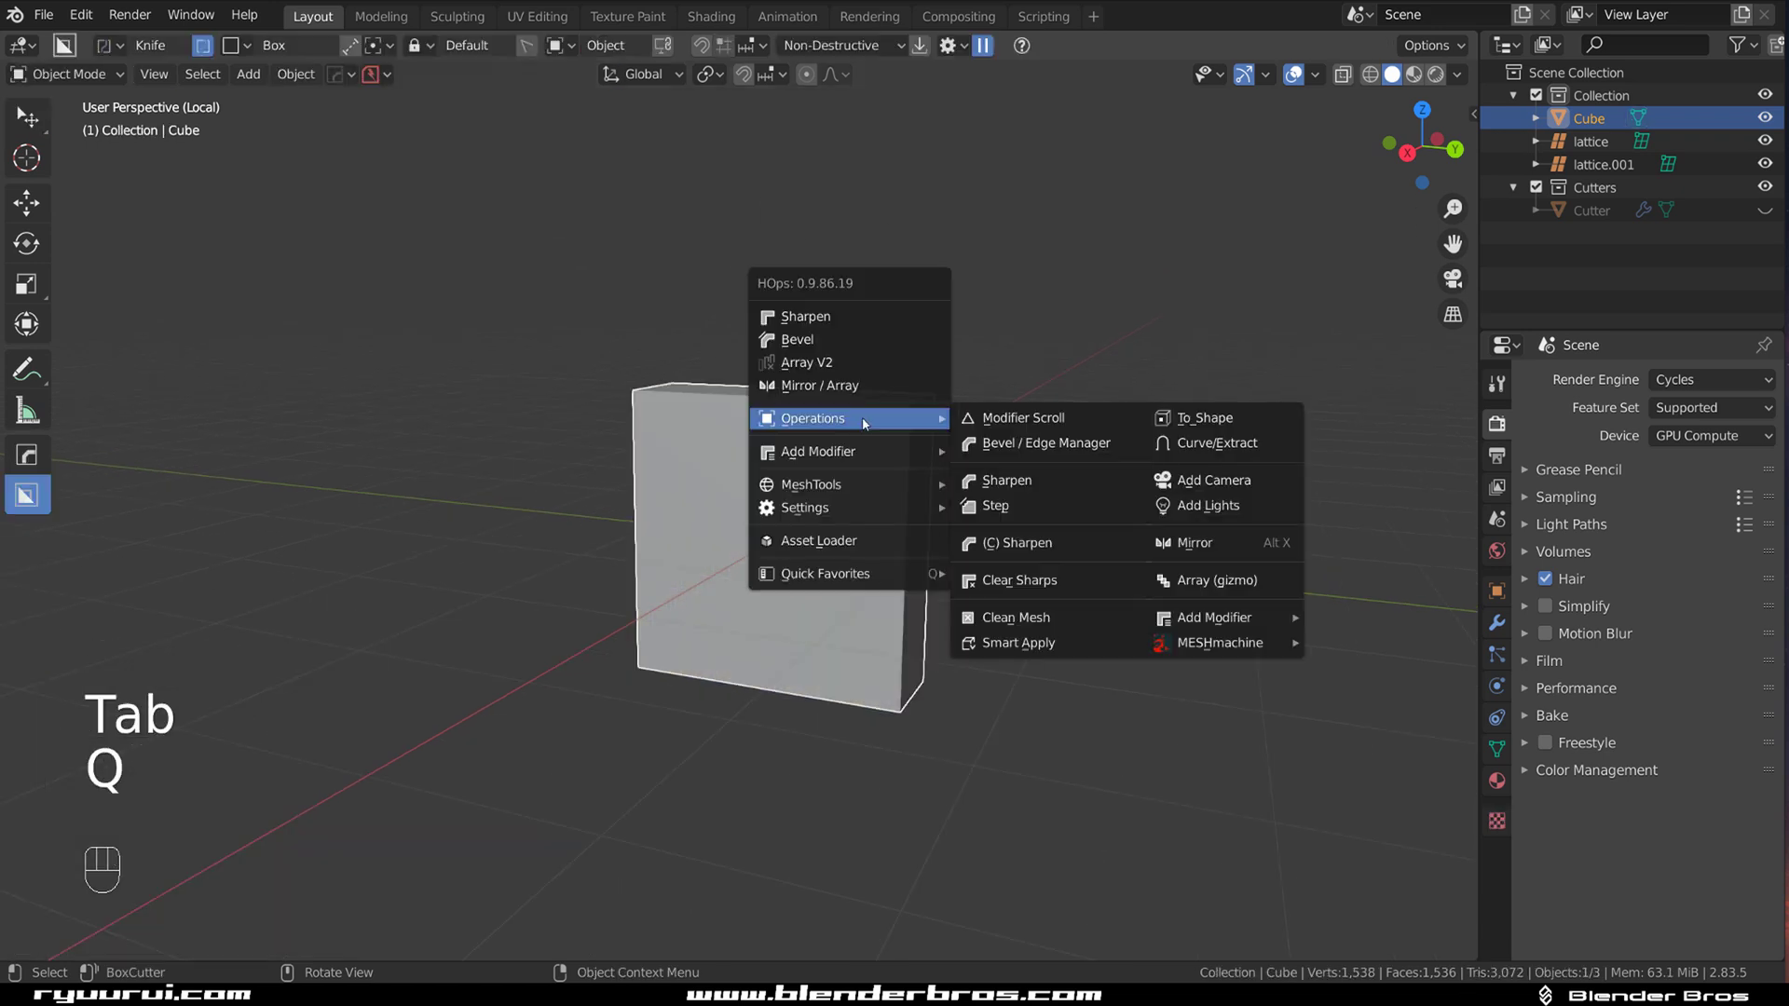
{"action": "mouse_move", "coordinate": [927, 451]}
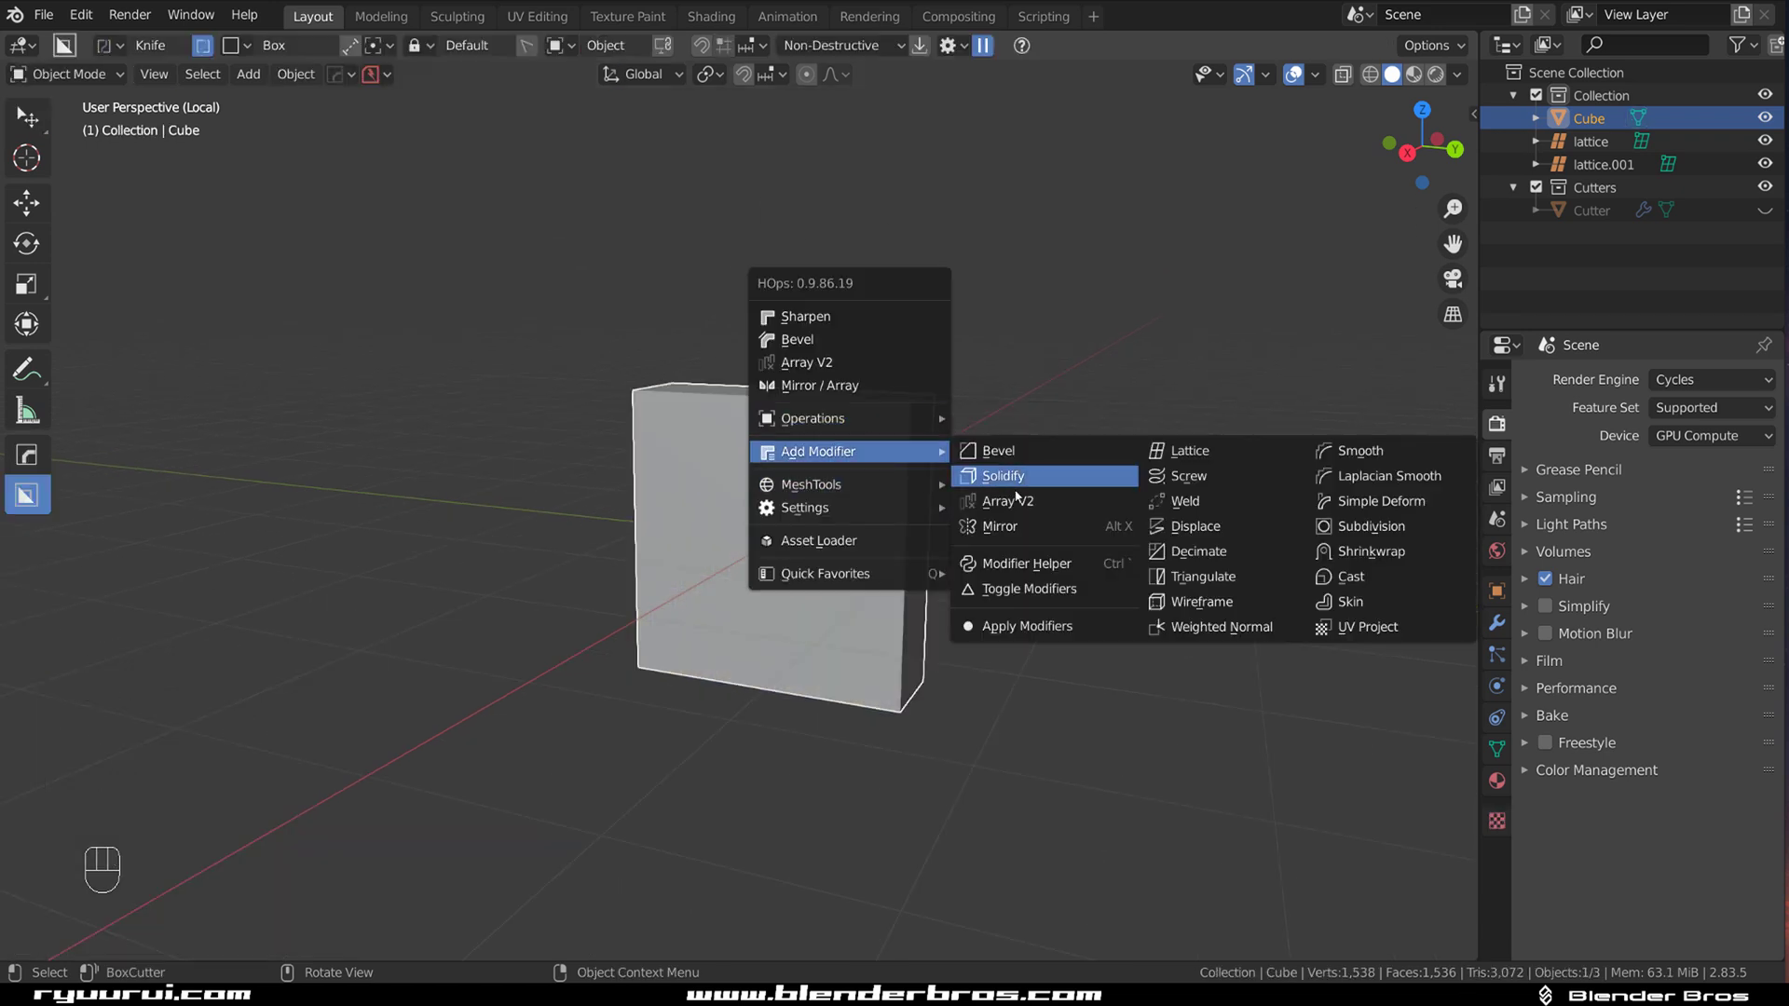
{"action": "left_click", "coordinate": [1189, 451]}
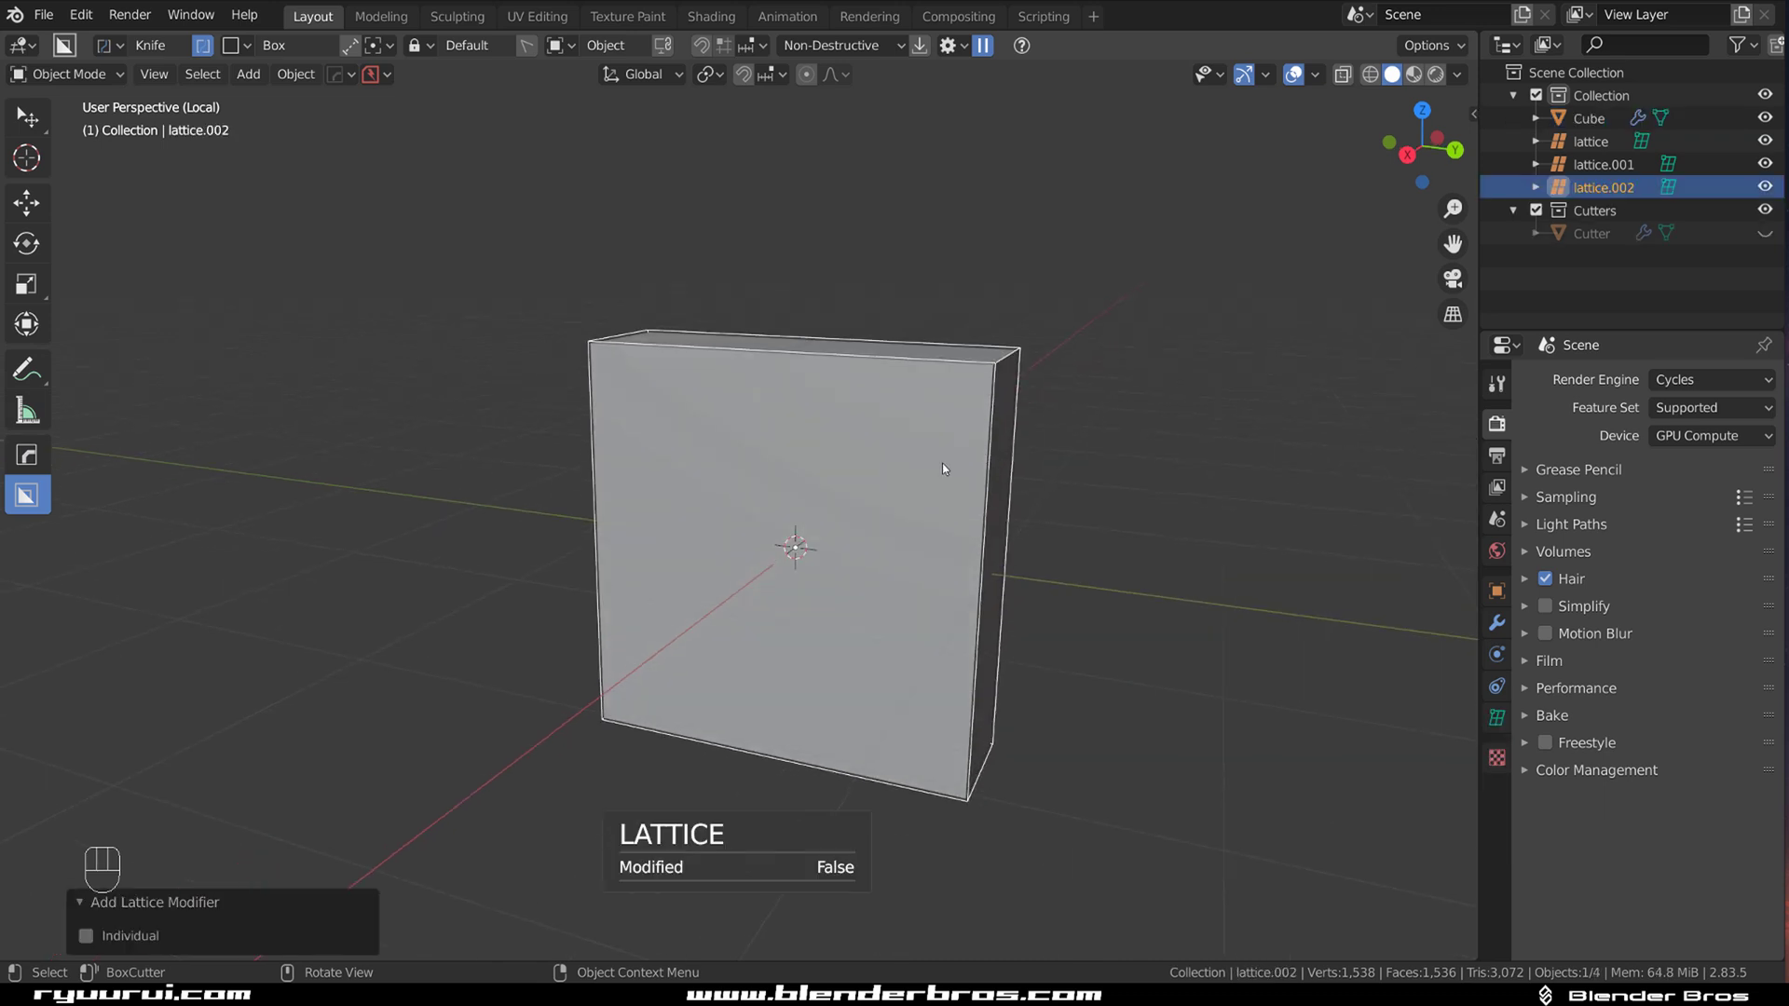
- Set the new lattice's V resolution to 4 points, dividing it into three columns
{"action": "key", "text": "q"}
{"action": "left_click", "coordinate": [918, 466]}
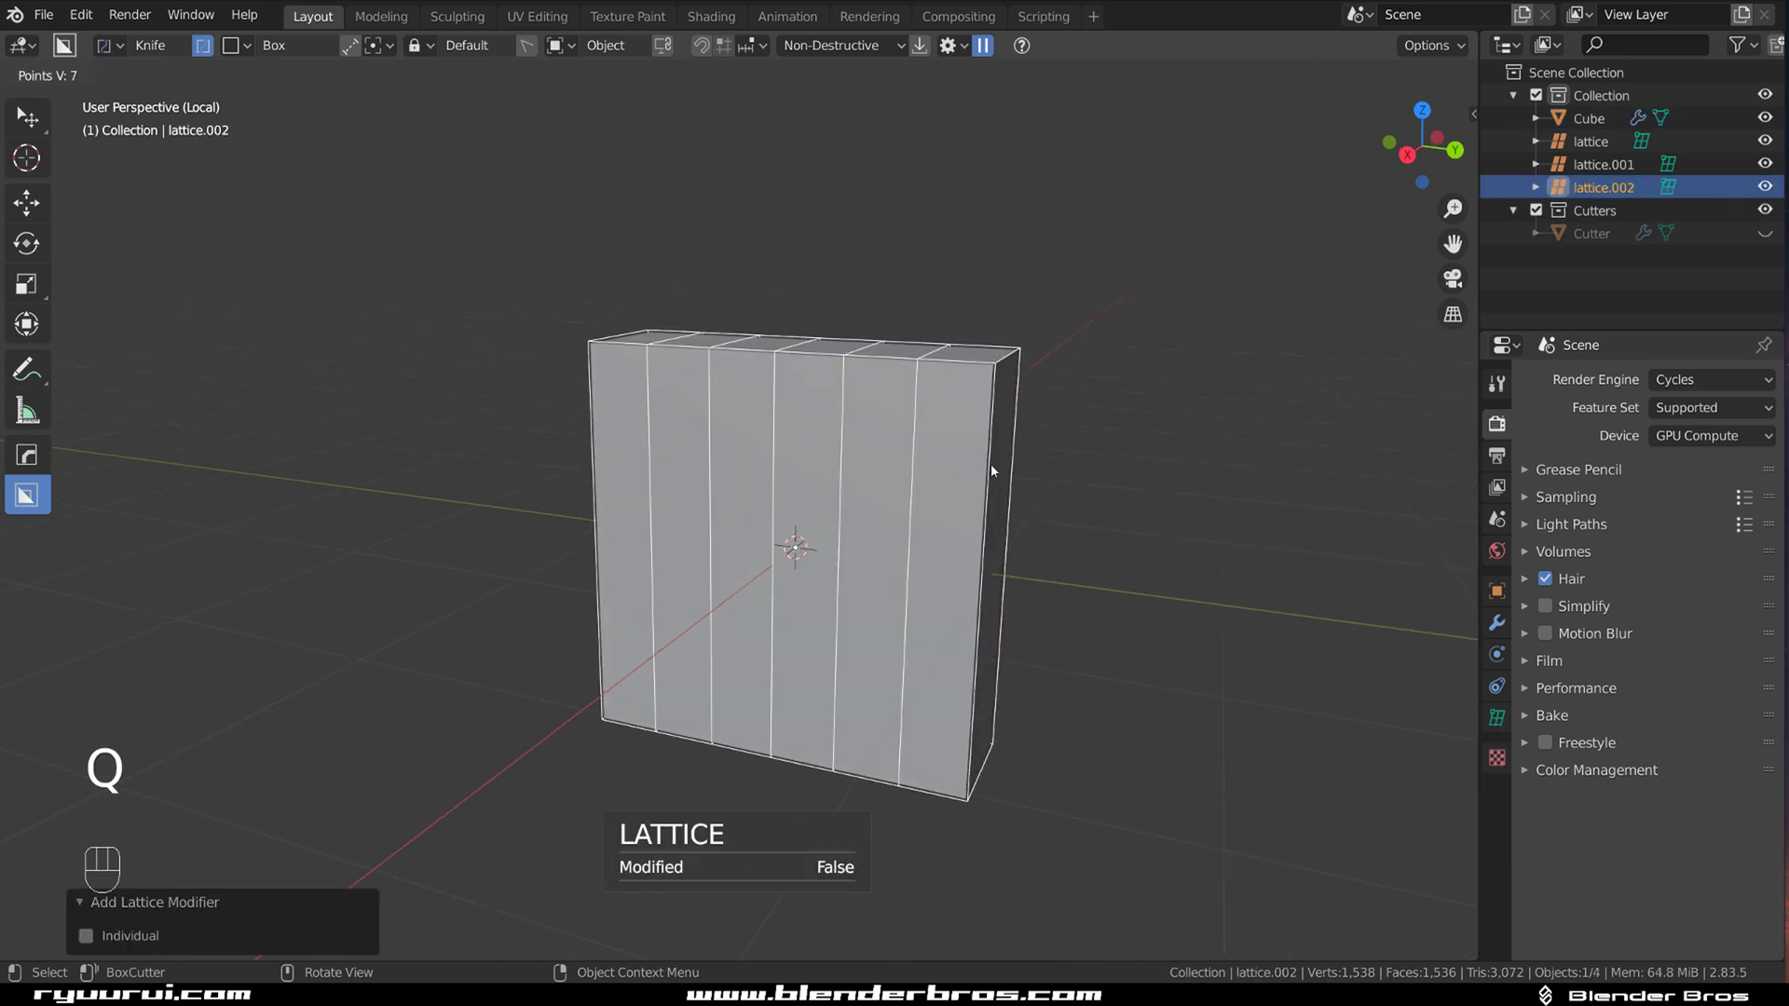
{"action": "left_click", "coordinate": [926, 463]}
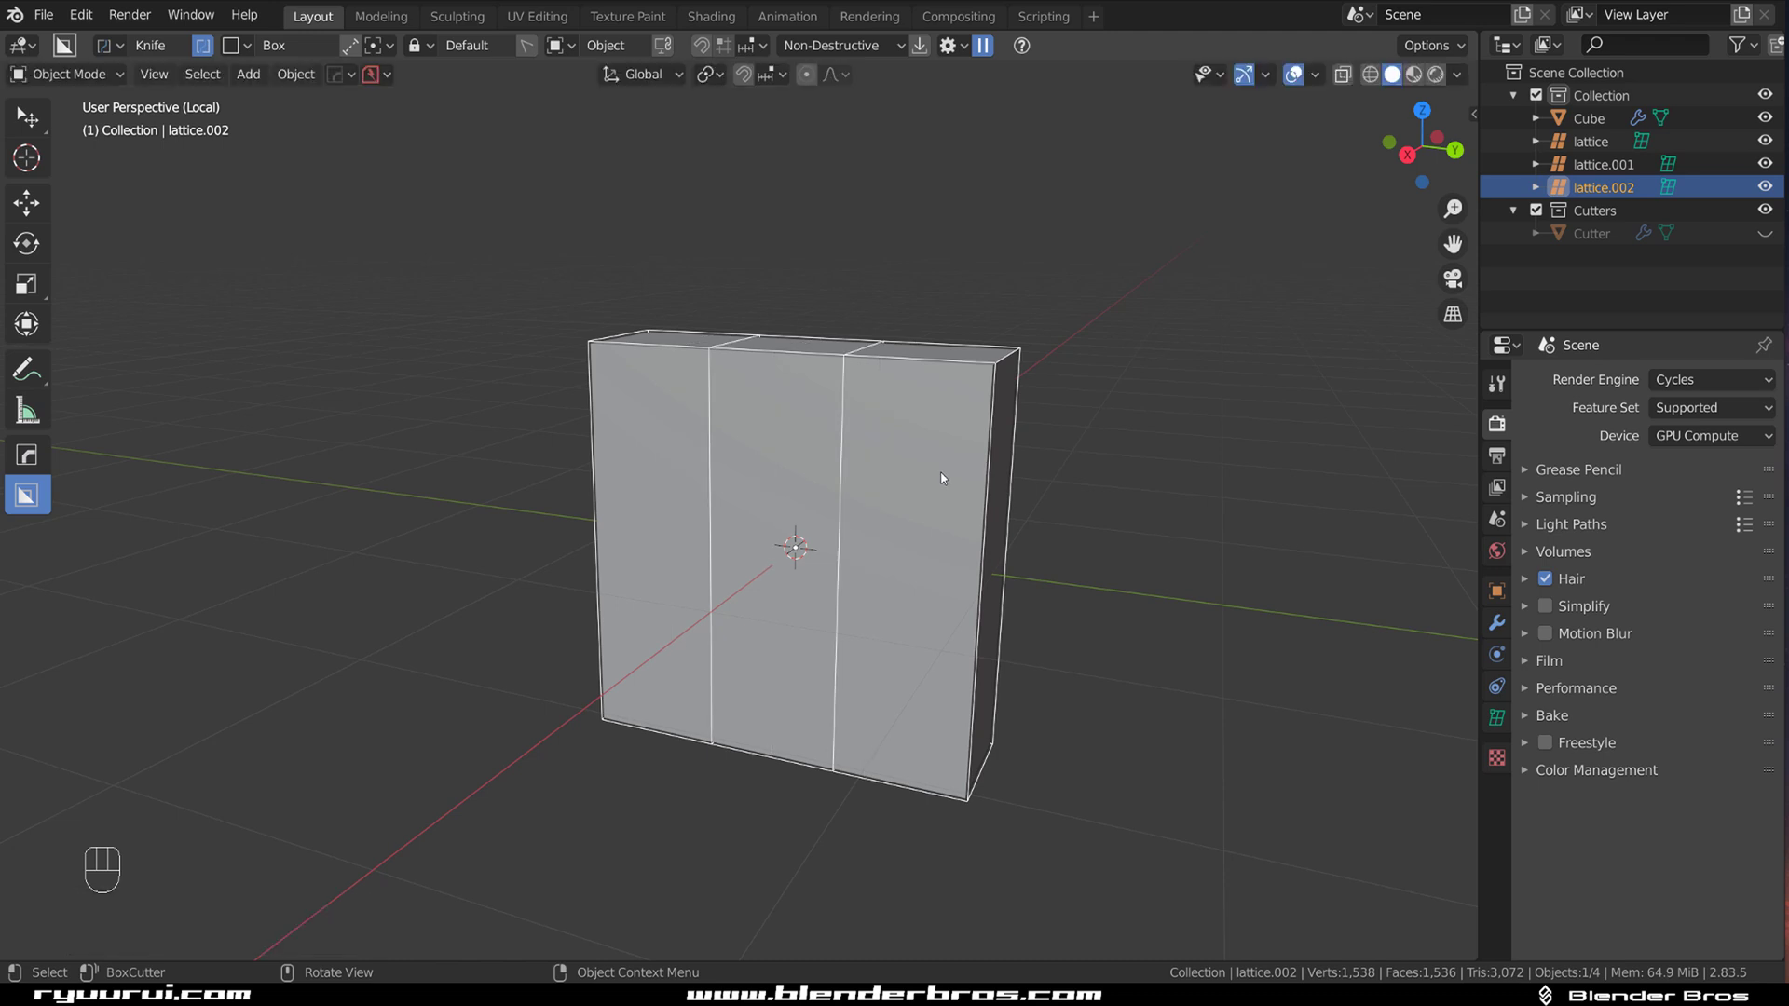
- Move the lattice's four inner upper points along negative X to bow the upper part of the block
{"action": "key", "text": "Tab"}
{"action": "left_click", "coordinate": [751, 463]}
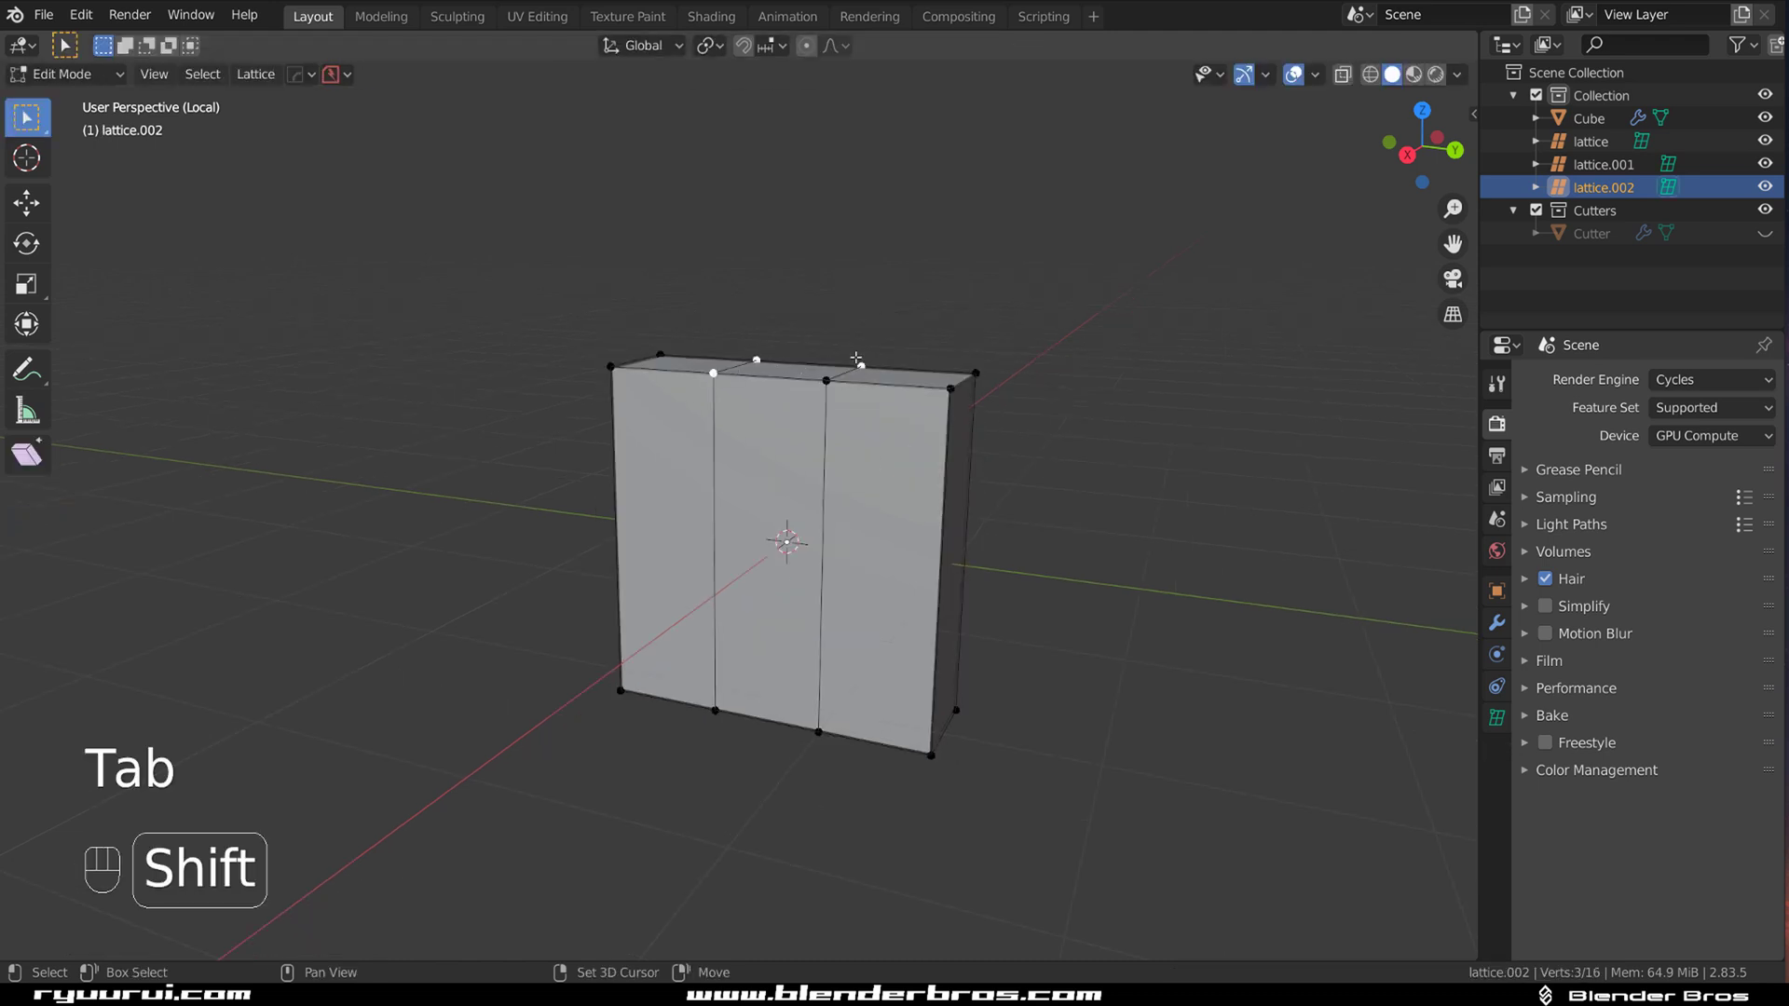
{"action": "left_click", "coordinate": [892, 351], "text": "shift"}
{"action": "middle_click_drag", "start_coordinate": [893, 351], "coordinate": [917, 394]}
{"action": "key", "text": "g"}
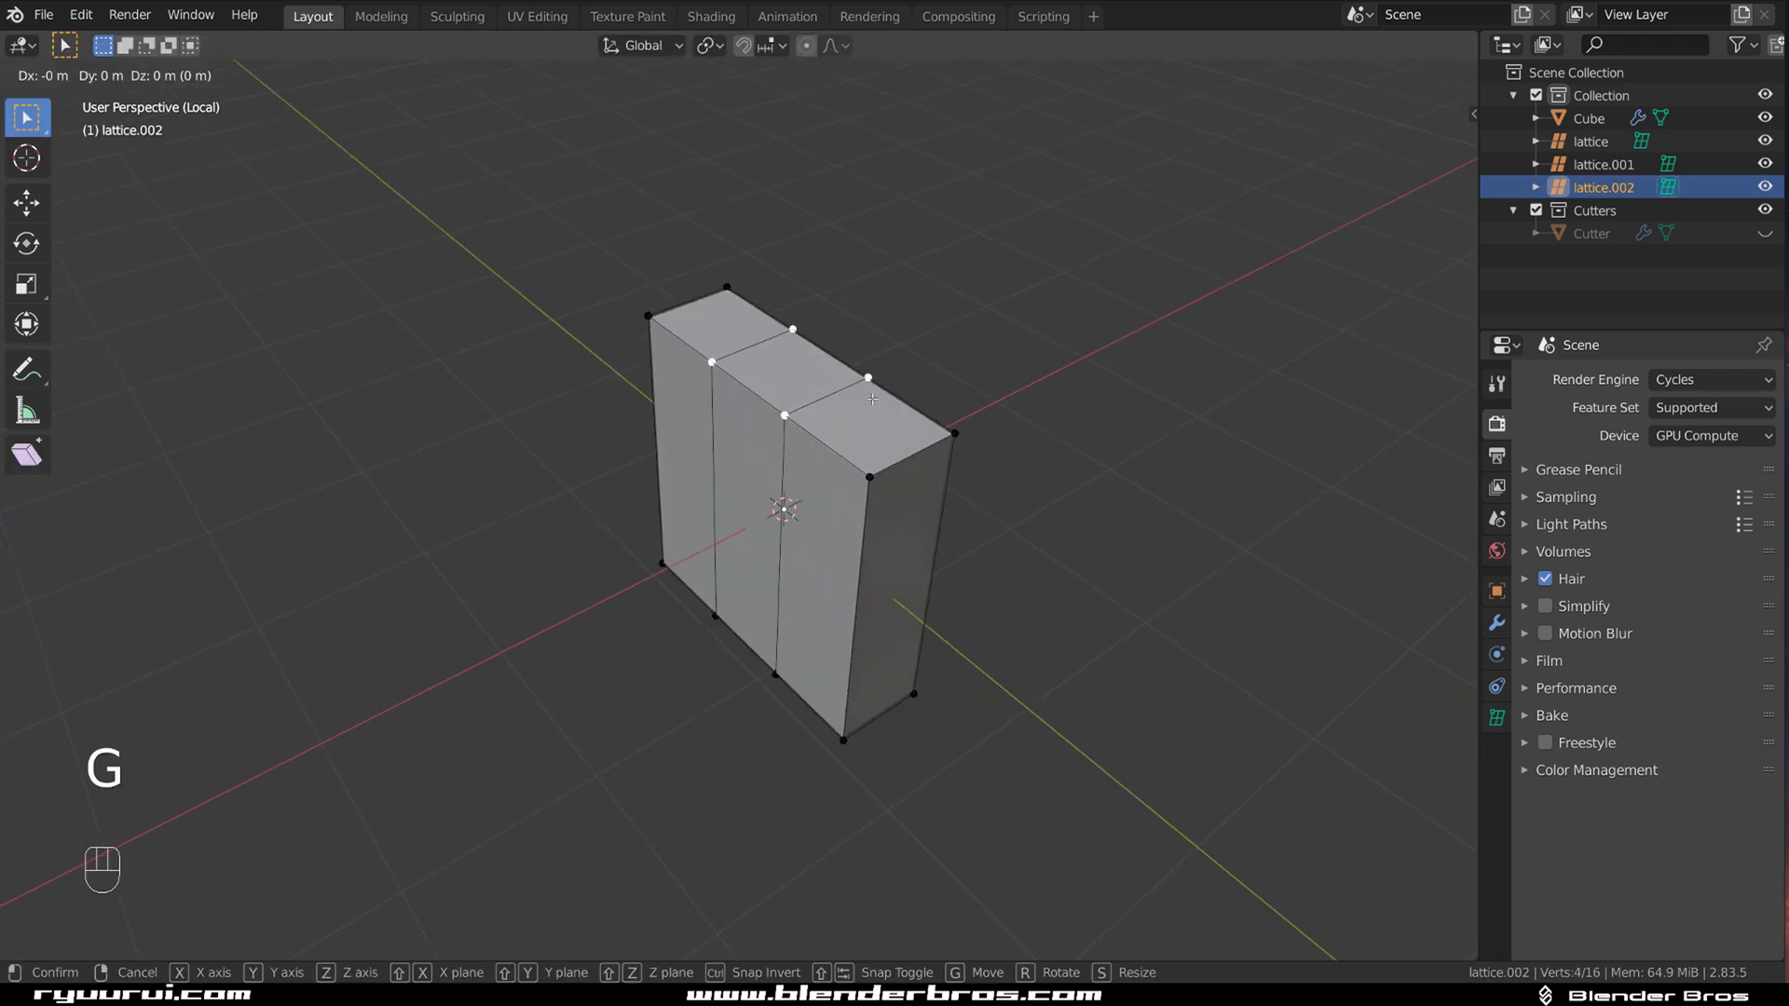
{"action": "key", "text": "x"}
{"action": "left_click", "coordinate": [932, 382]}
- Finish editing the lattice and isolate only the deformed block in local view
{"action": "key", "text": "Tab"}
{"action": "key", "text": "slash"}
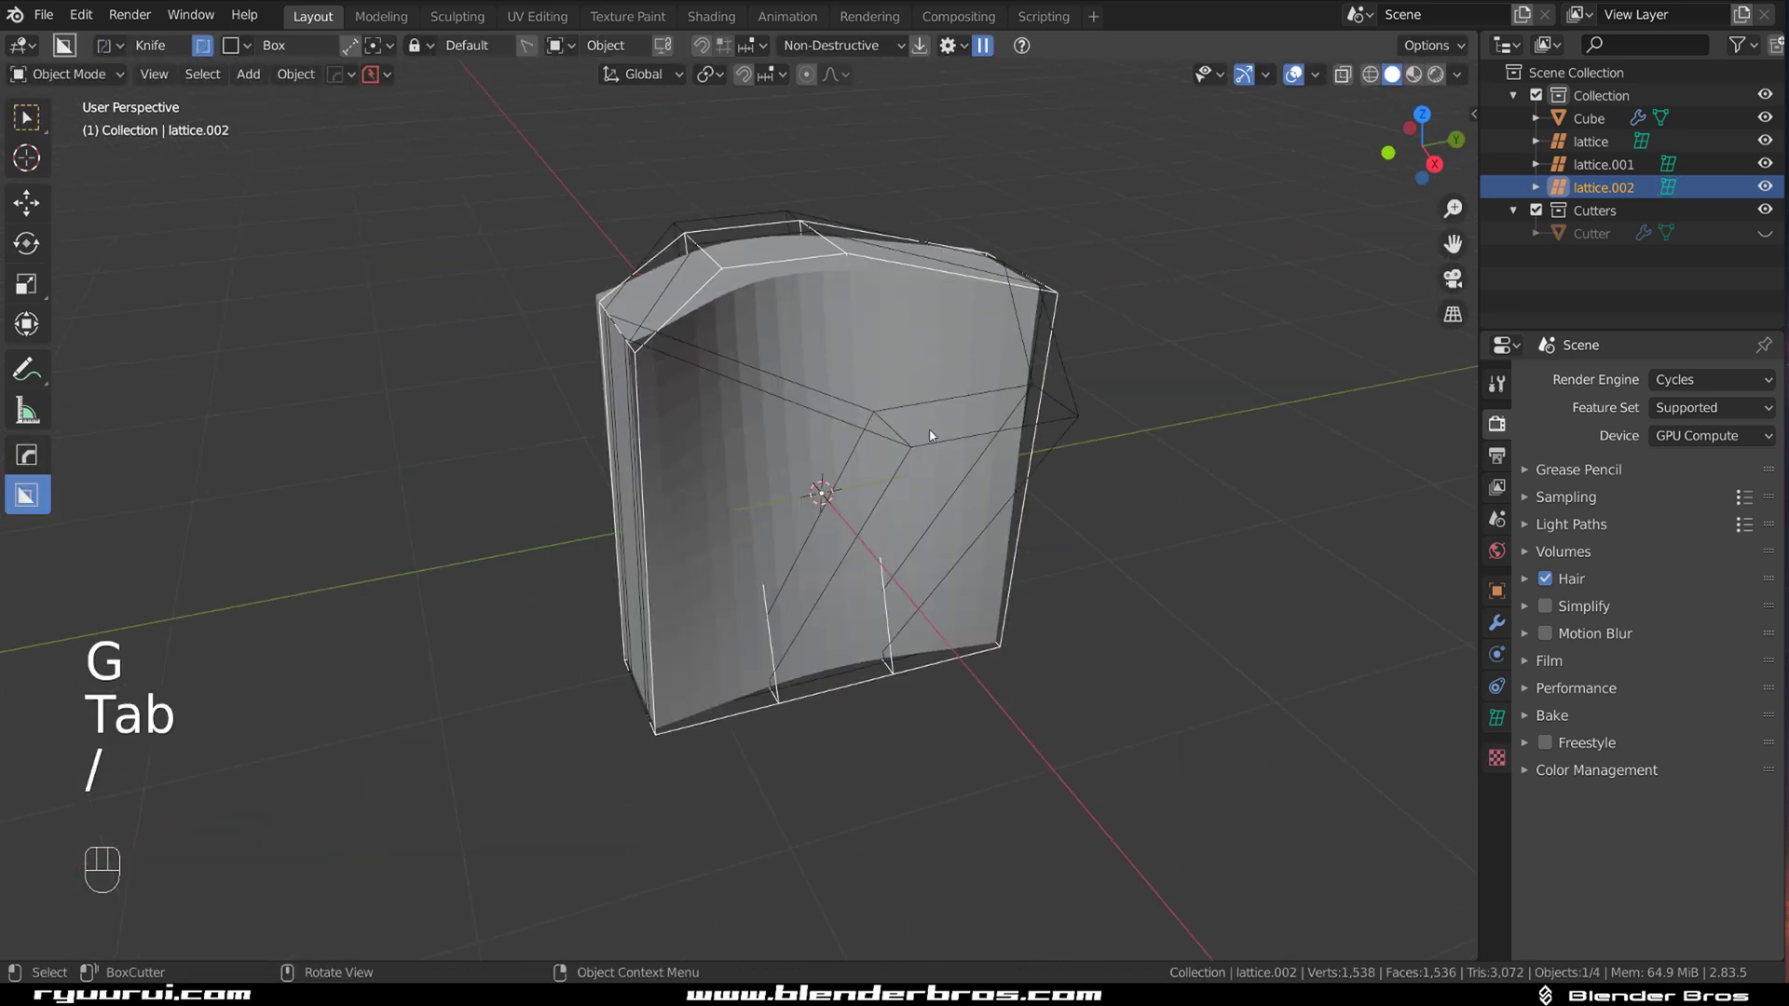
{"action": "left_click", "coordinate": [907, 356]}
{"action": "key", "text": "slash"}
{"action": "key", "text": "q"}
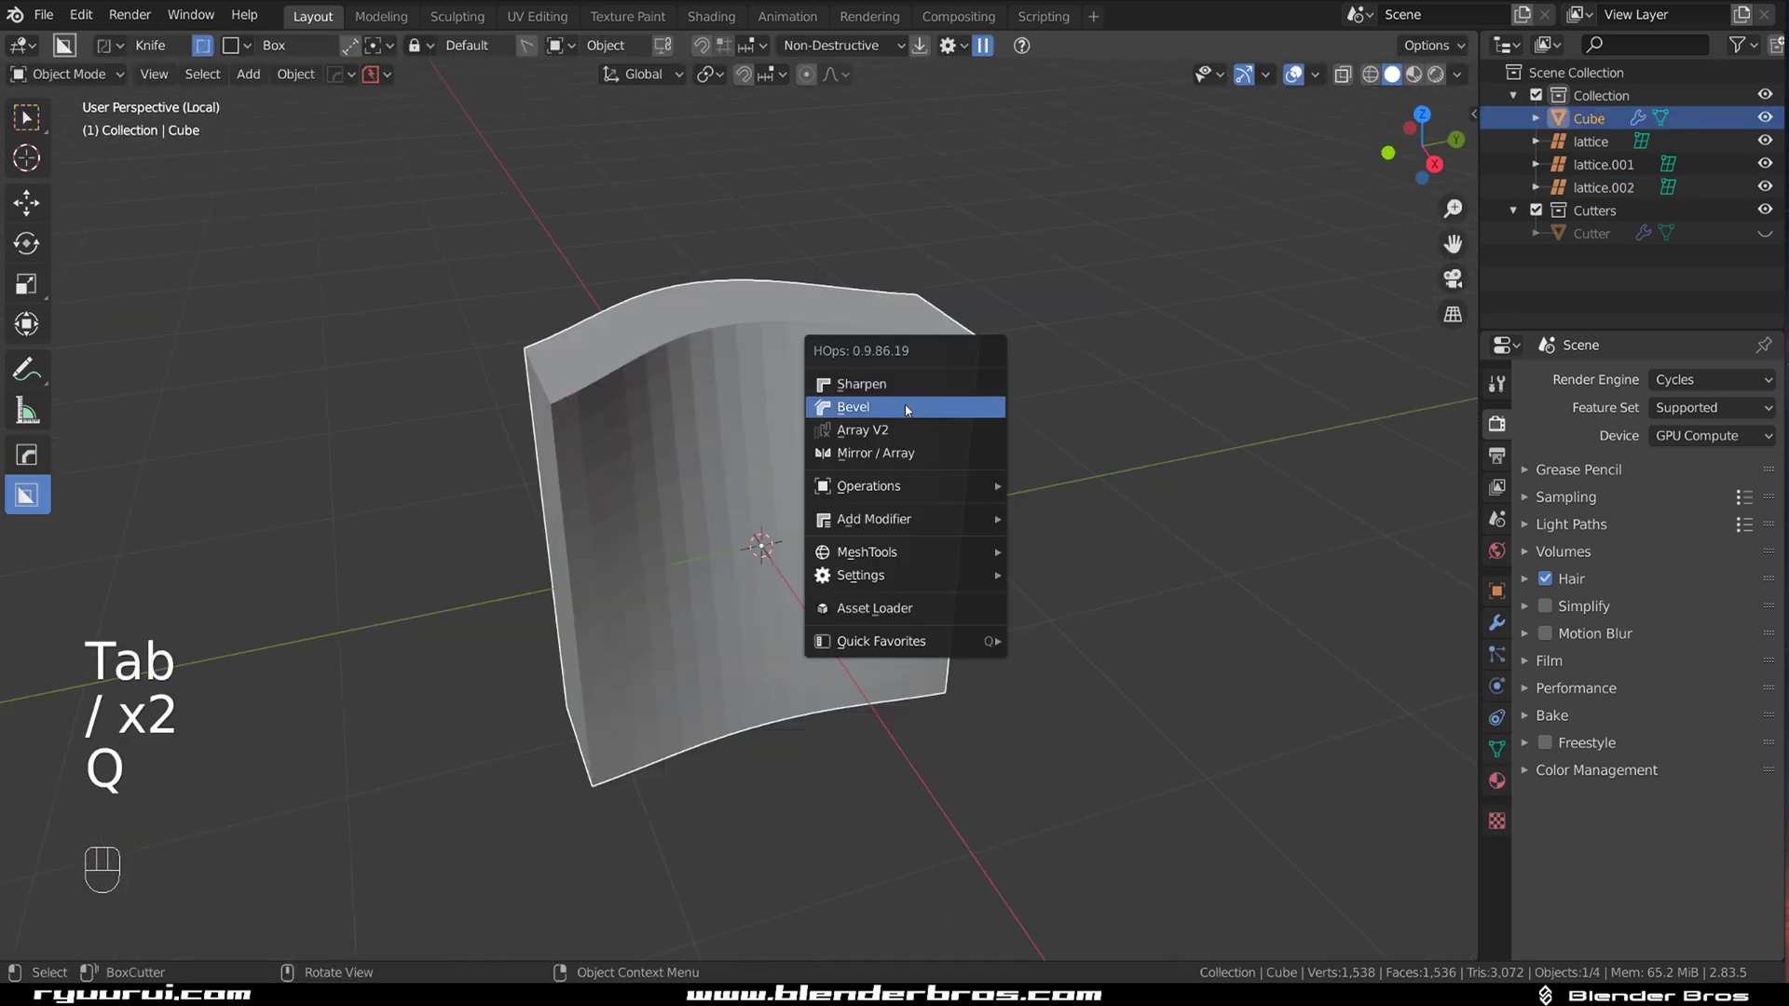
{"action": "left_click", "coordinate": [904, 406]}
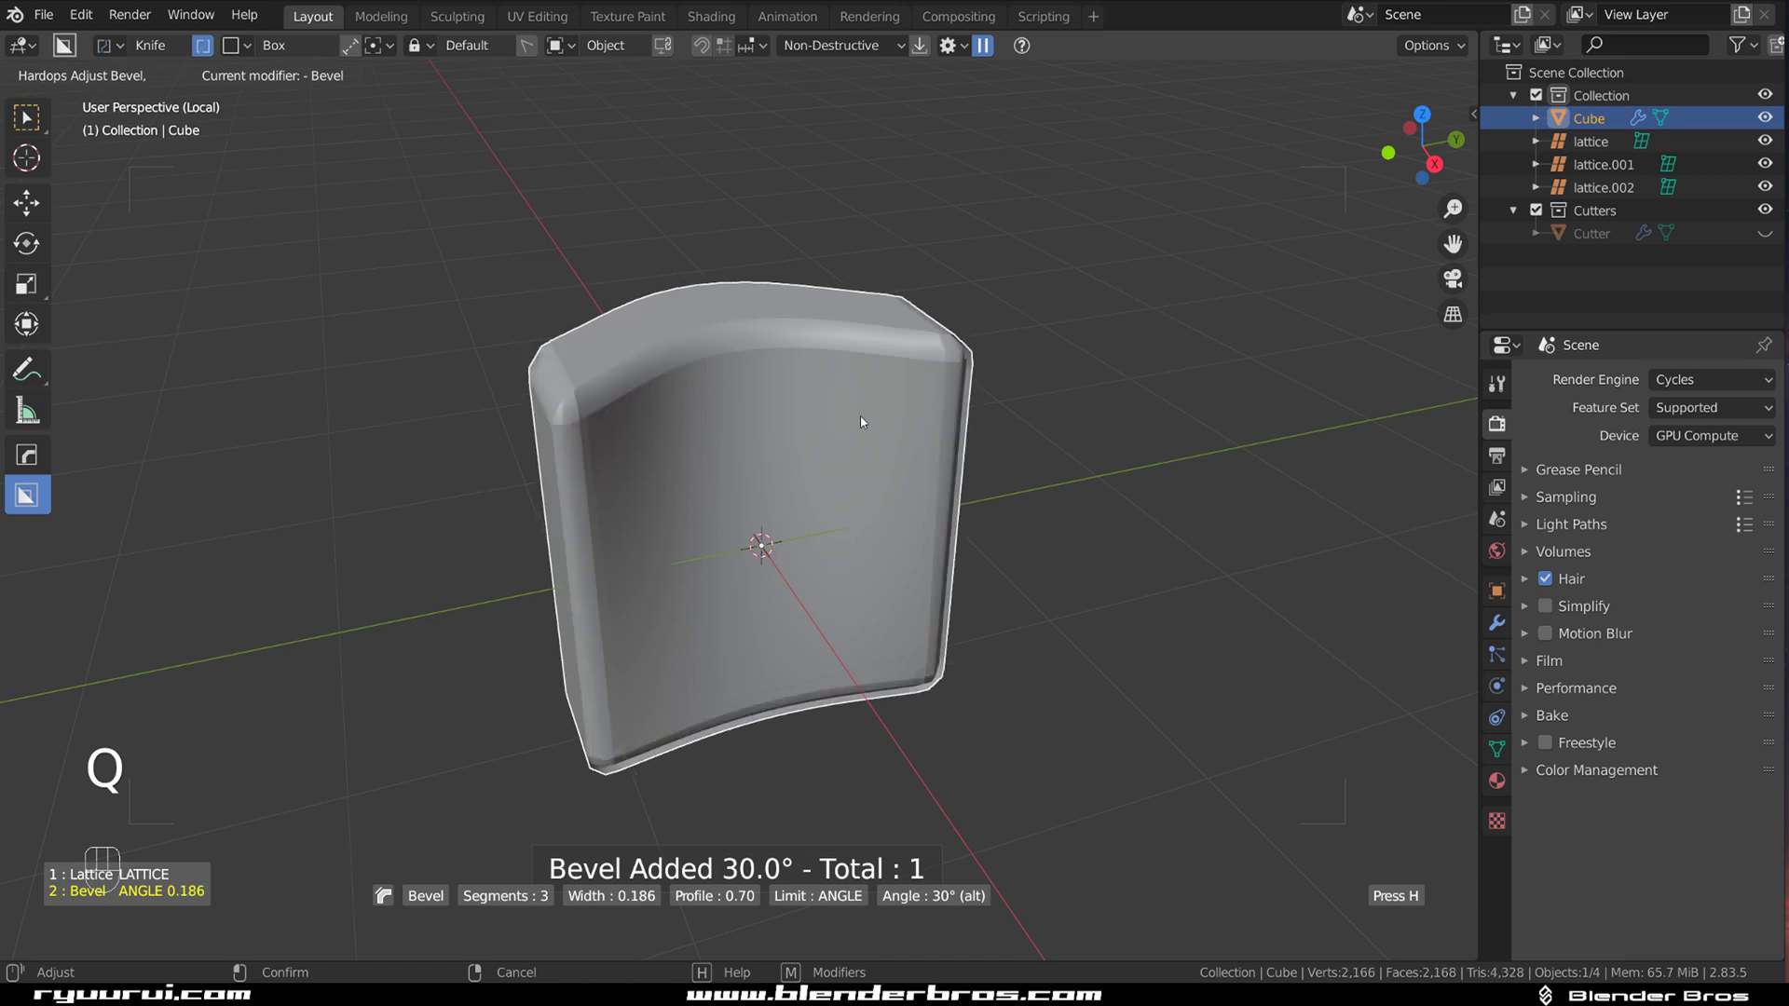
{"action": "right_click", "coordinate": [870, 415]}
- Add a narrow HardOps bevel with a 30° angle limit to the edges of the curved block
{"action": "mouse_move", "coordinate": [975, 408]}
{"action": "middle_mouse_down"}
{"action": "mouse_move", "coordinate": [773, 391]}
{"action": "mouse_move", "coordinate": [978, 393]}
{"action": "middle_mouse_up"}
{"action": "key", "text": "q"}
{"action": "left_click", "coordinate": [842, 399]}
{"action": "left_click", "coordinate": [832, 402]}
{"action": "key", "text": "Tab"}
{"action": "middle_click_drag", "start_coordinate": [709, 371], "coordinate": [768, 370]}
{"action": "key", "text": "Tab"}
- Apply the lattice deformation to the block with Smart Apply, keeping the bevel modifier live
{"action": "key", "text": "q"}
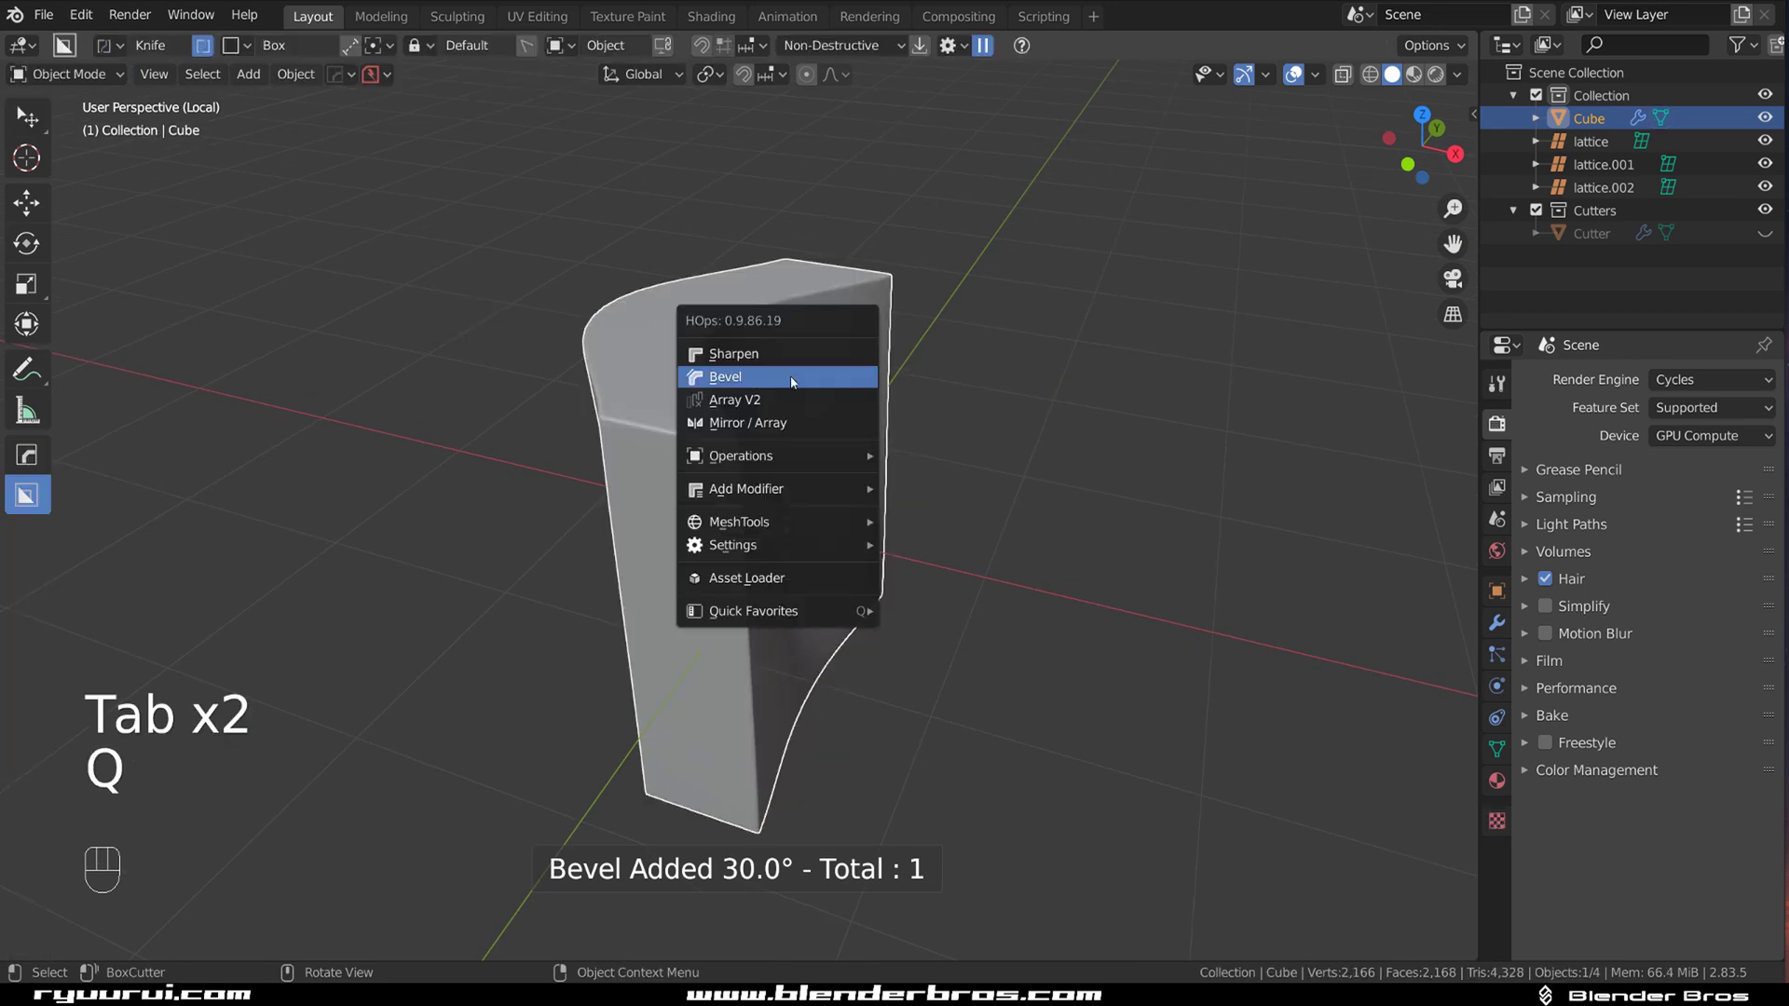
{"action": "mouse_move", "coordinate": [775, 459]}
{"action": "left_click", "coordinate": [1005, 683]}
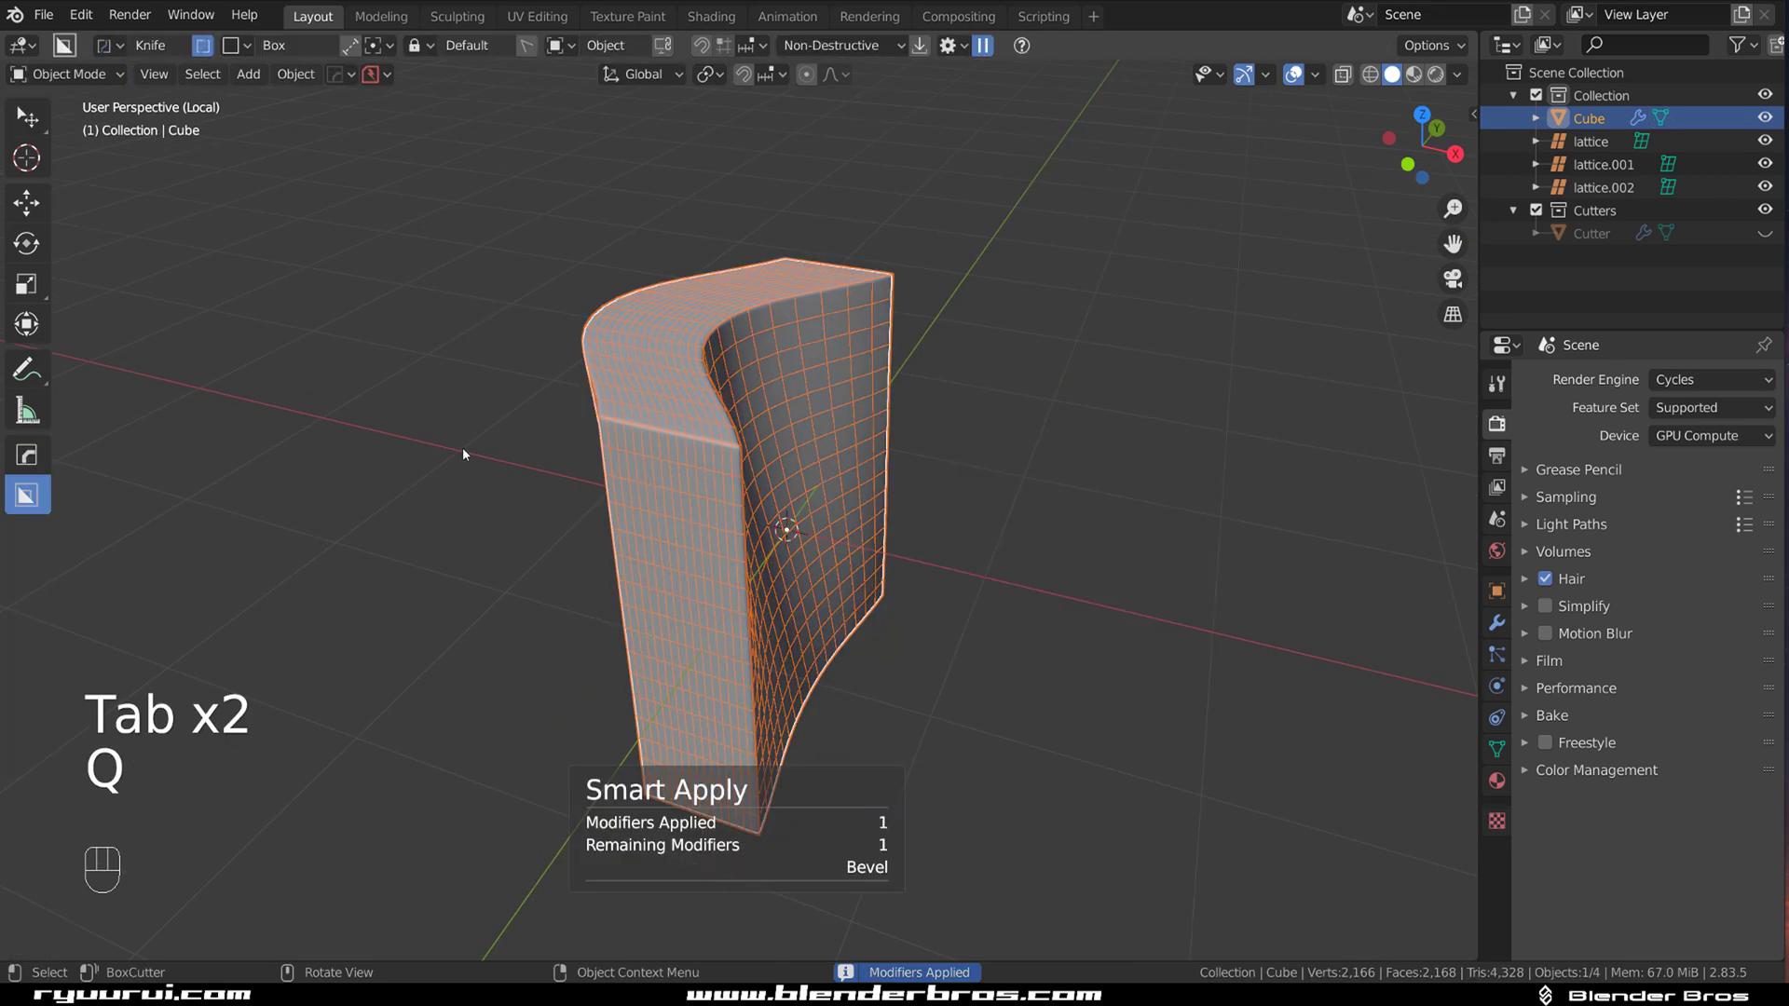
- Select the centre edge loop around the block's narrow side in Edit Mode and examine the dense grid on the flat faces
{"action": "key", "text": "Tab"}
{"action": "key", "text": "Tab"}
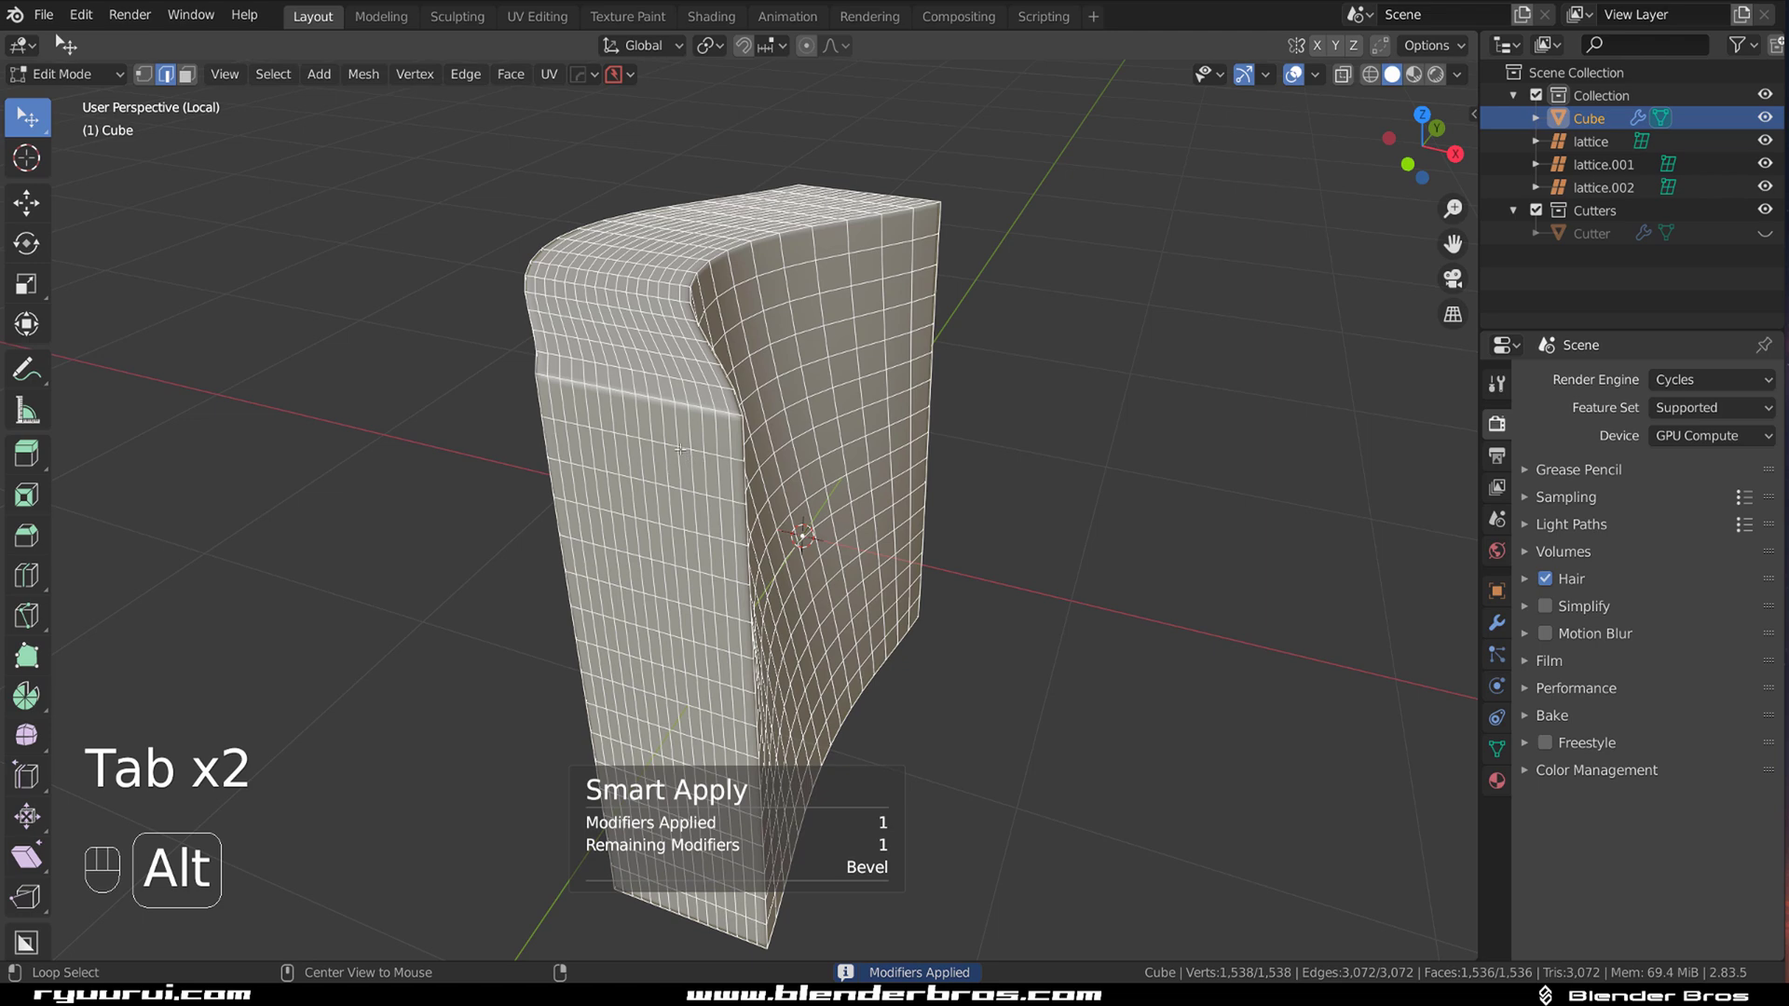
{"action": "left_click", "coordinate": [643, 426], "text": "alt"}
{"action": "left_click", "coordinate": [631, 374], "text": "alt"}
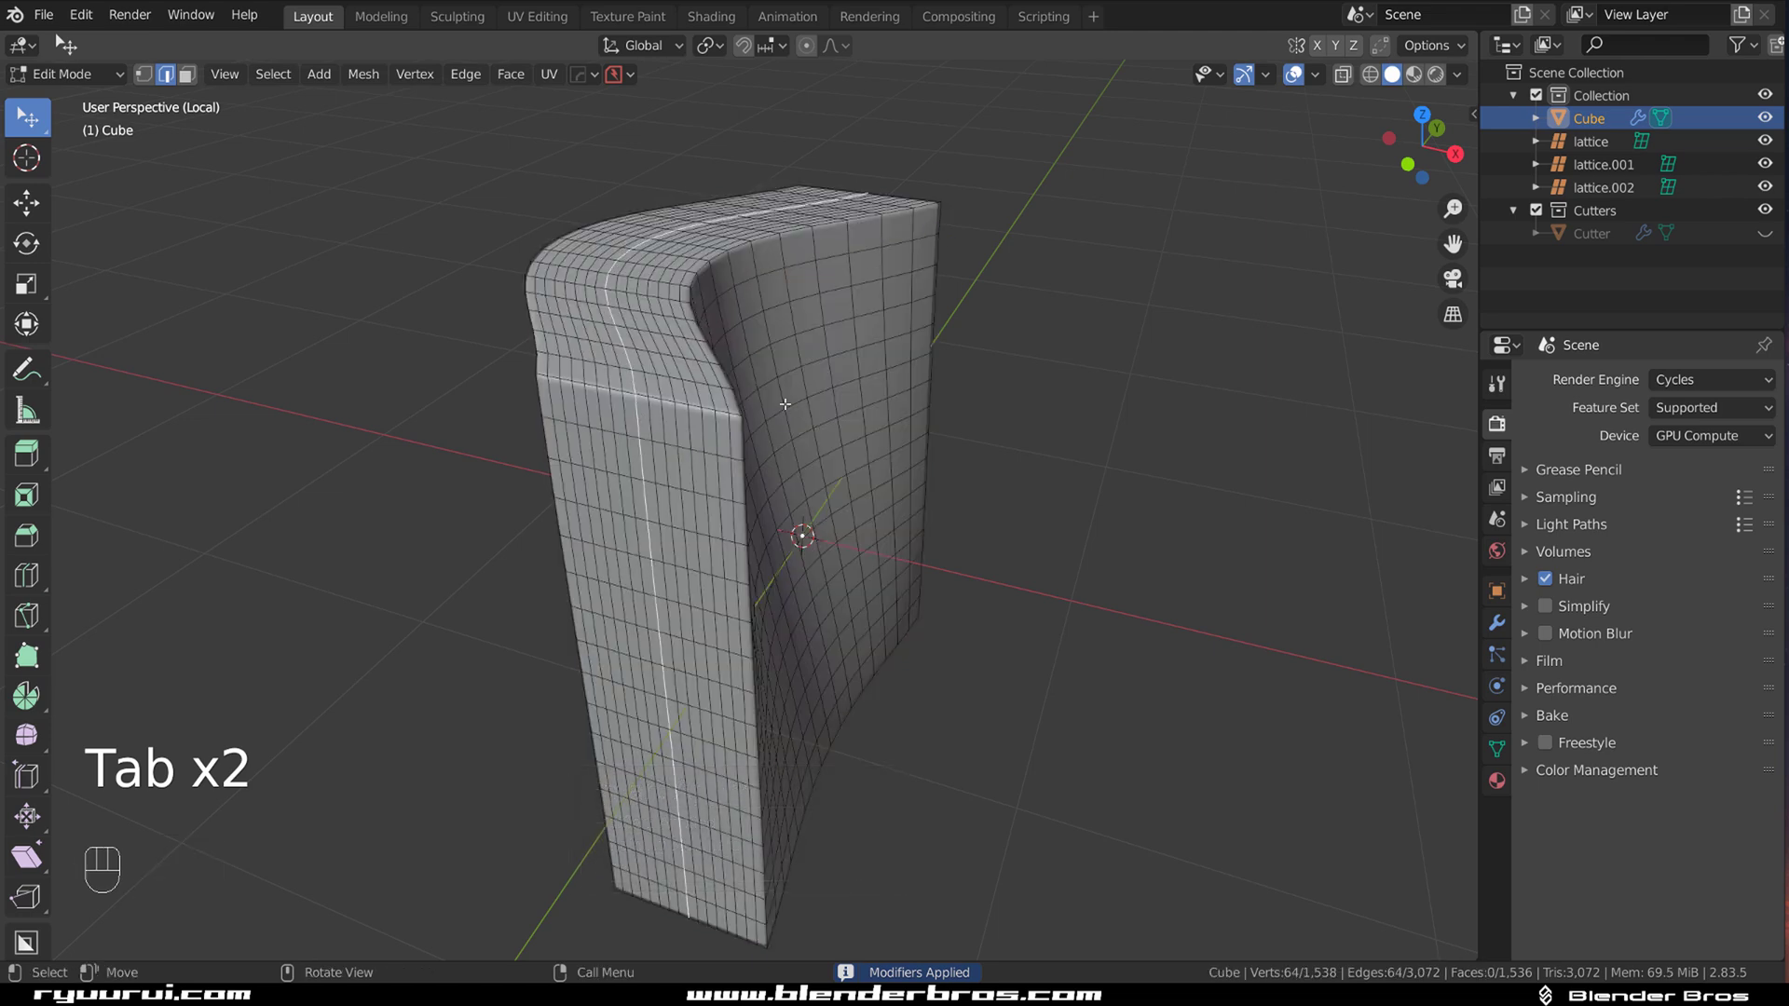
{"action": "middle_click_drag", "start_coordinate": [785, 405], "coordinate": [882, 369]}
{"action": "scroll", "coordinate": [857, 387], "scroll_direction": "up", "scroll_amount": 5}
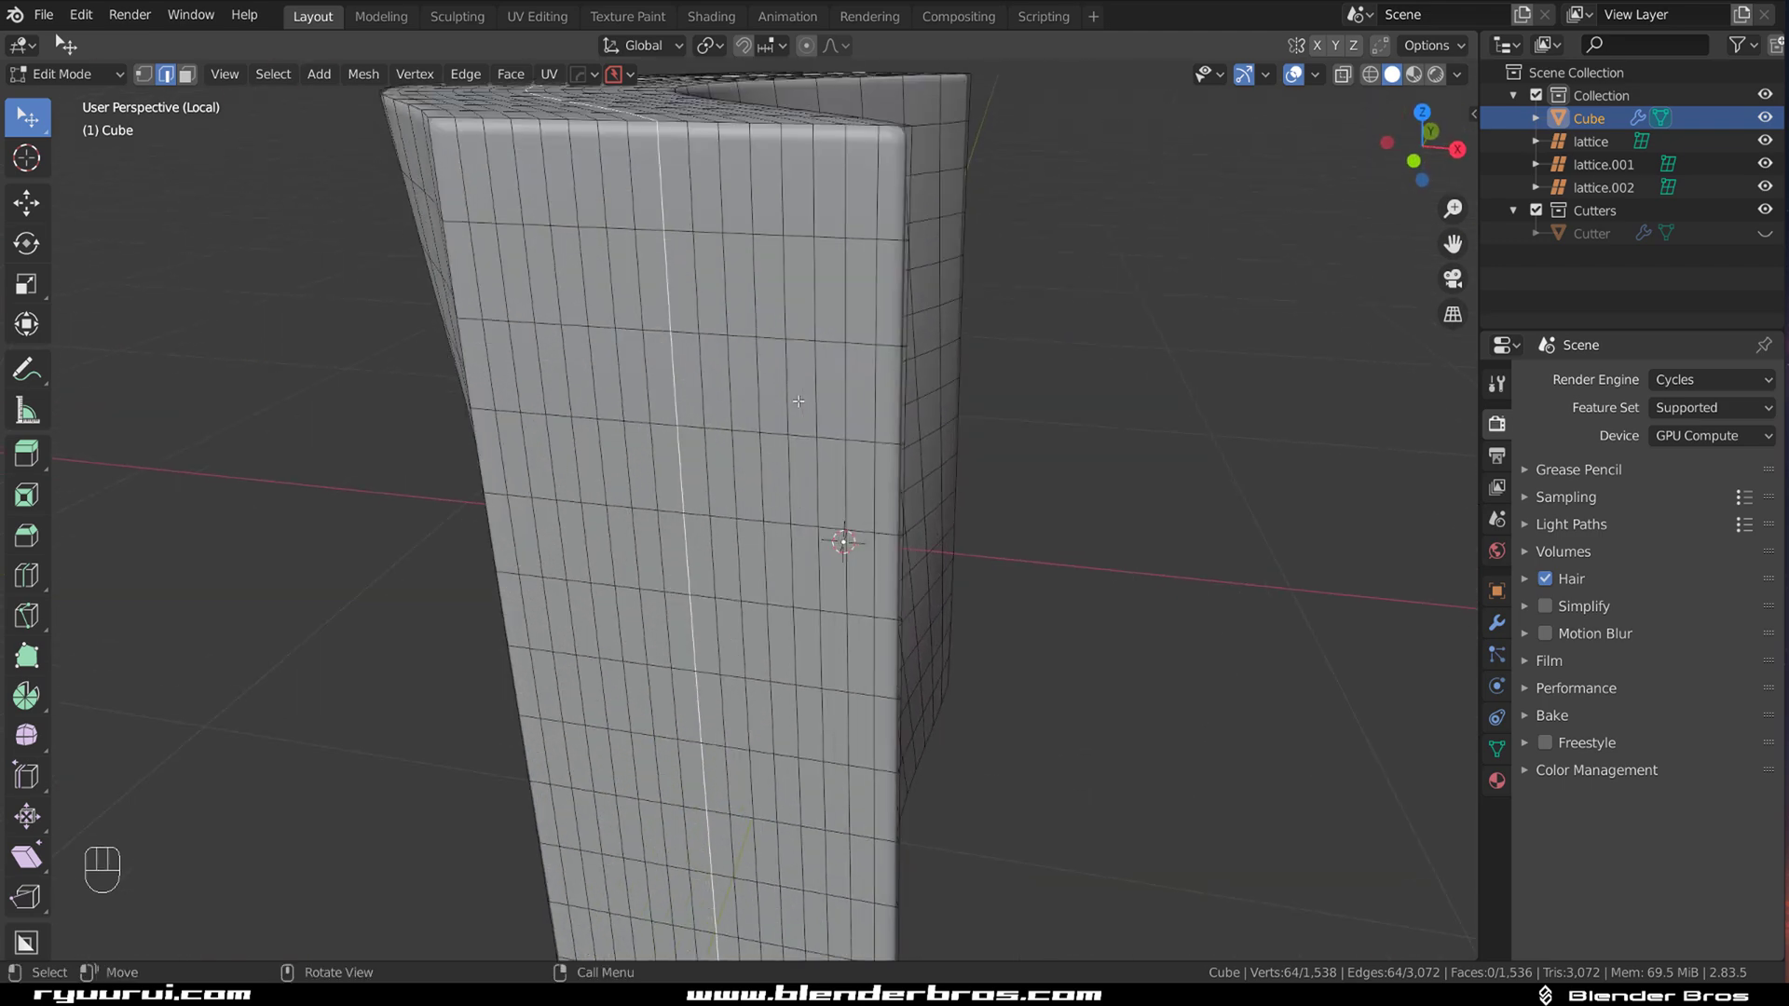
{"action": "scroll", "coordinate": [736, 352], "scroll_direction": "down", "scroll_amount": 4}
{"action": "middle_click_drag", "start_coordinate": [876, 424], "coordinate": [791, 433]}
{"action": "scroll", "coordinate": [791, 438], "scroll_direction": "down", "scroll_amount": 3}
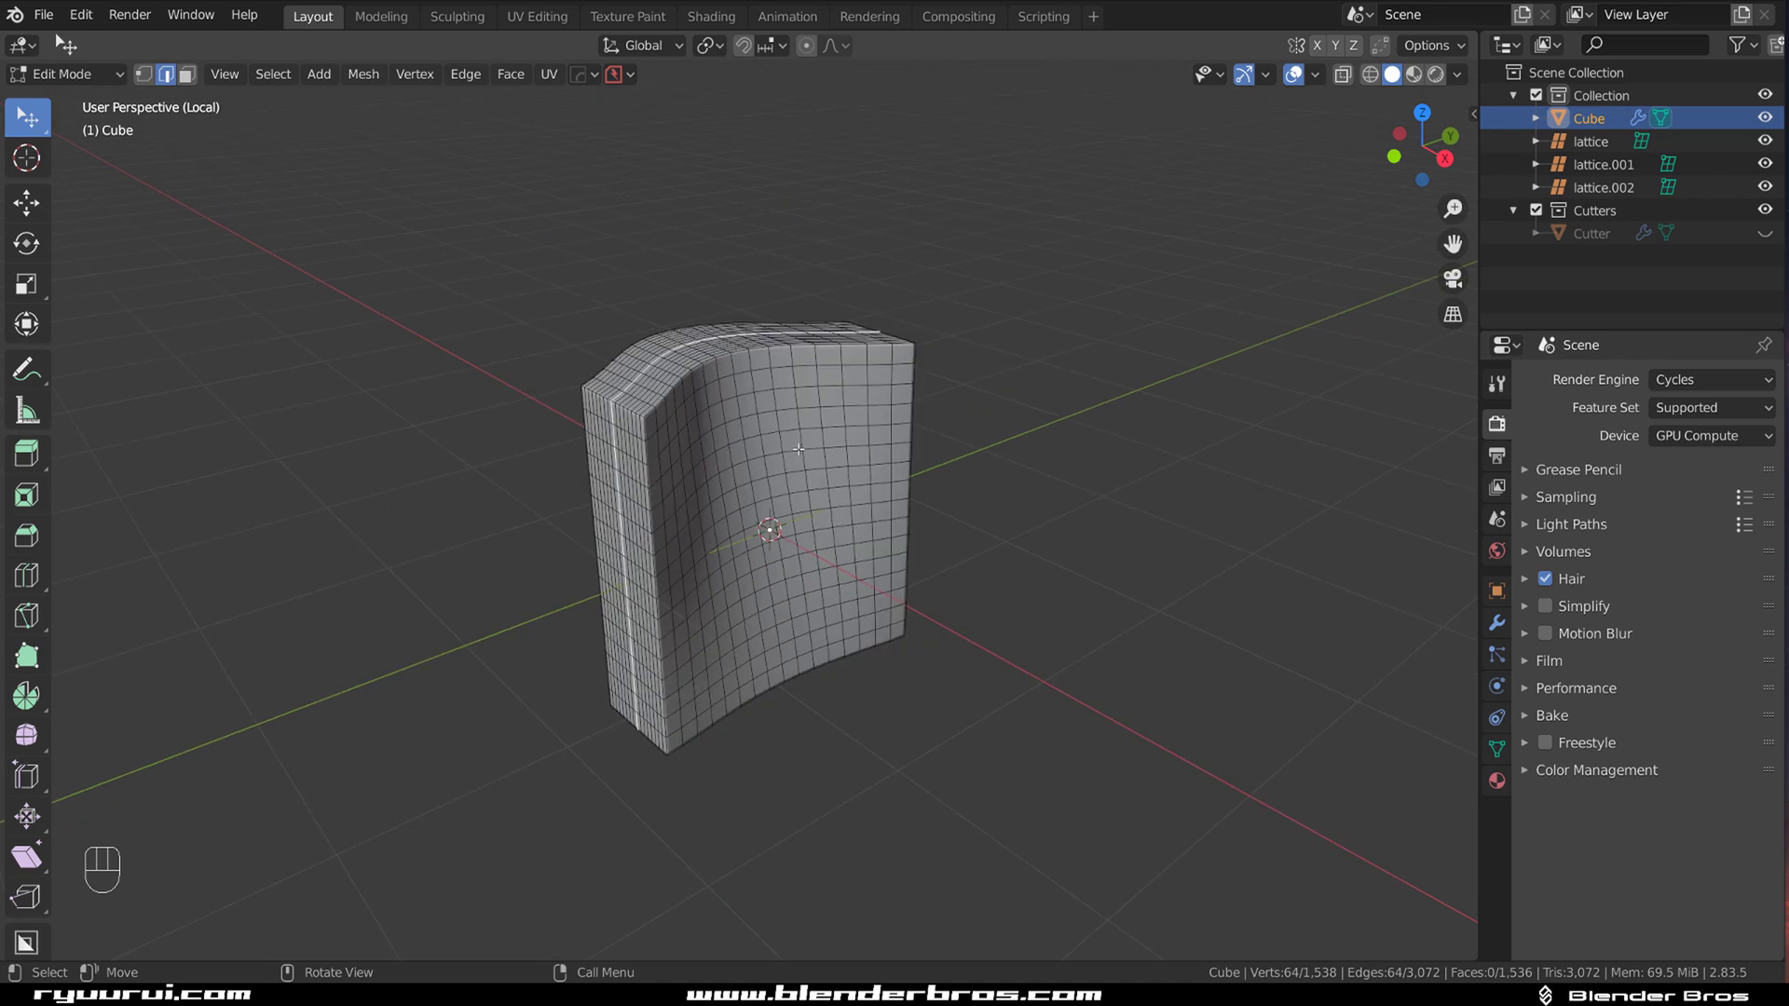
- Return to Object Mode and run the HardOps Clean Mesh operation on the block
{"action": "key", "text": "Tab"}
{"action": "key", "text": "q"}
{"action": "mouse_move", "coordinate": [819, 431]}
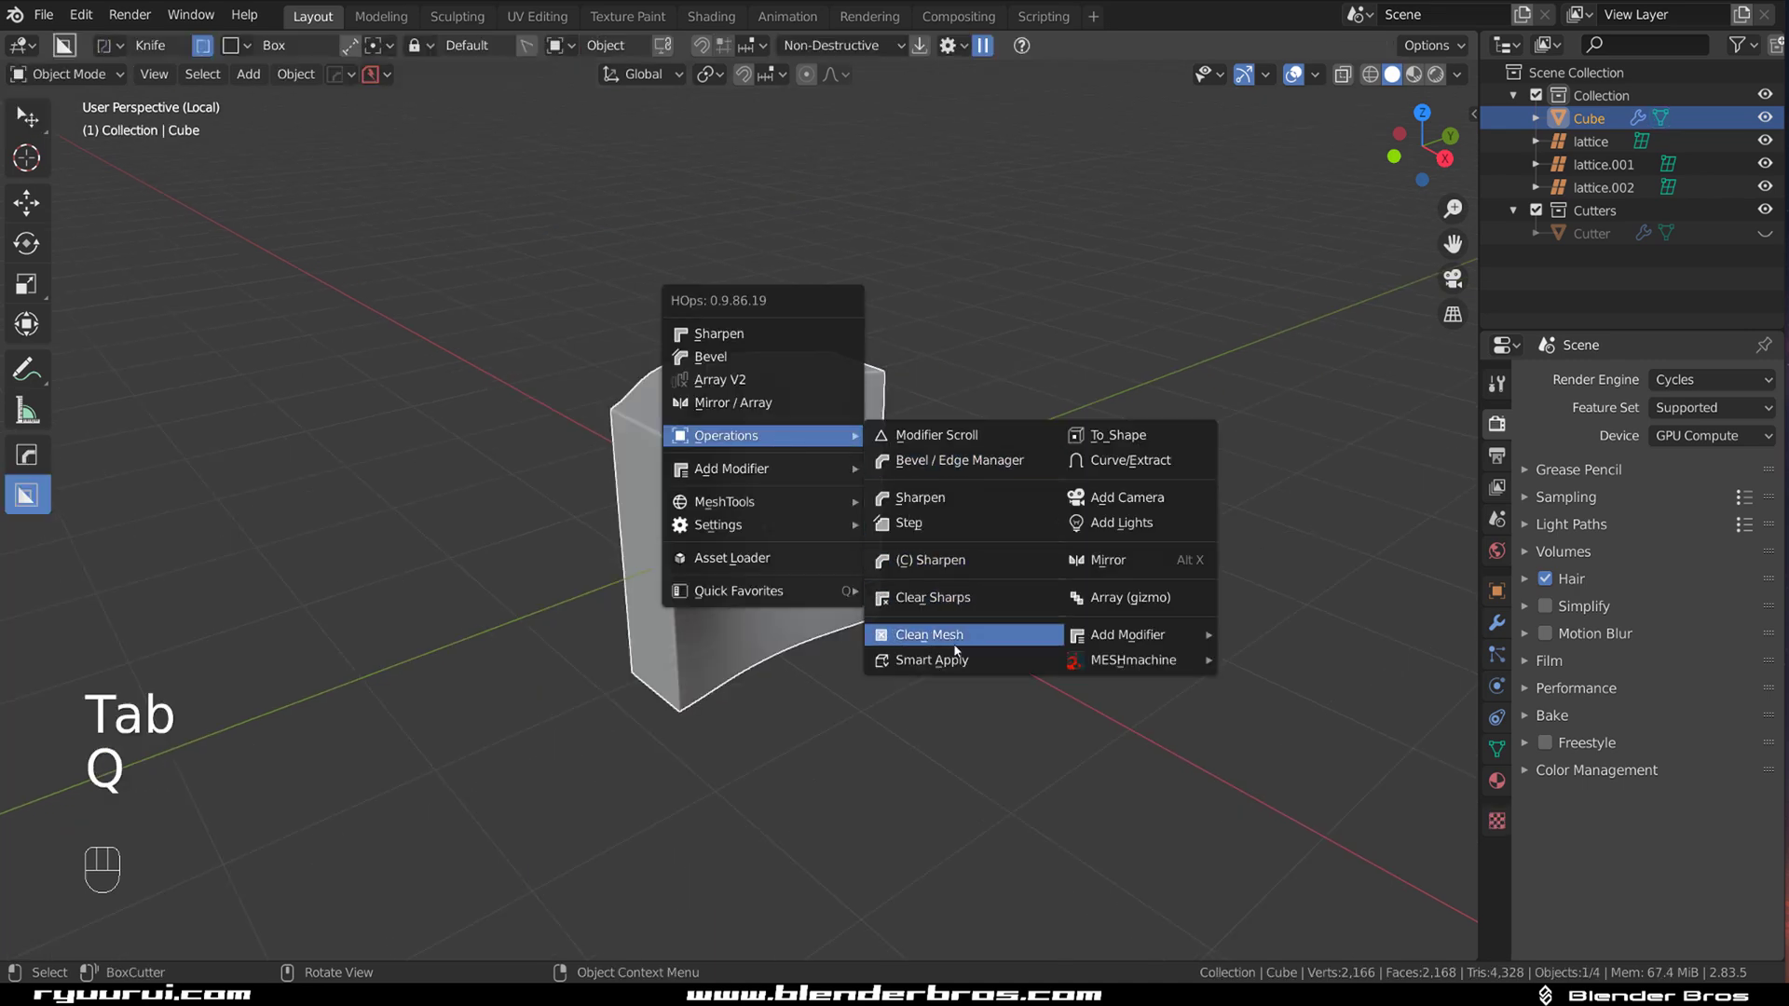
{"action": "left_click", "coordinate": [958, 641]}
- Connect the three pairs of vertices across the missing edges in the middle of the curved face's grid
{"action": "scroll", "coordinate": [702, 520], "scroll_direction": "up", "scroll_amount": 4}
{"action": "key", "text": "Tab"}
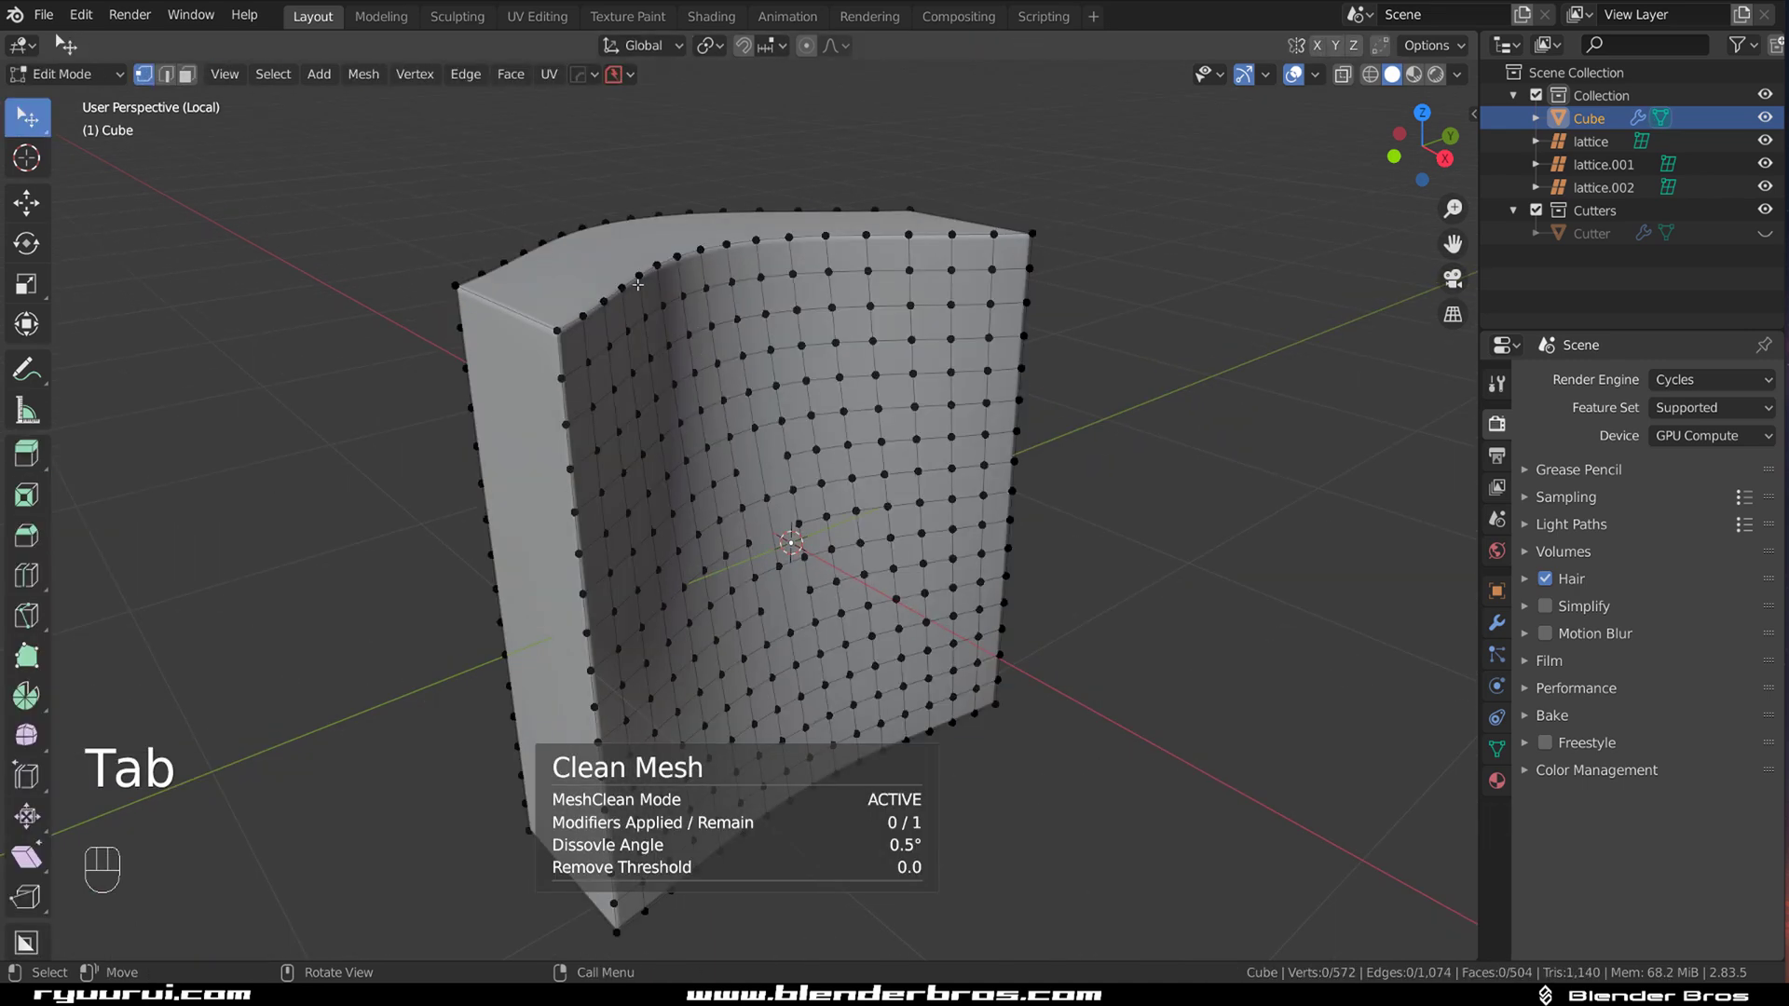
{"action": "middle_click_drag", "start_coordinate": [639, 284], "coordinate": [735, 275]}
{"action": "middle_click_drag", "start_coordinate": [770, 376], "coordinate": [616, 326]}
{"action": "middle_click_drag", "start_coordinate": [563, 219], "coordinate": [735, 520], "text": "shift"}
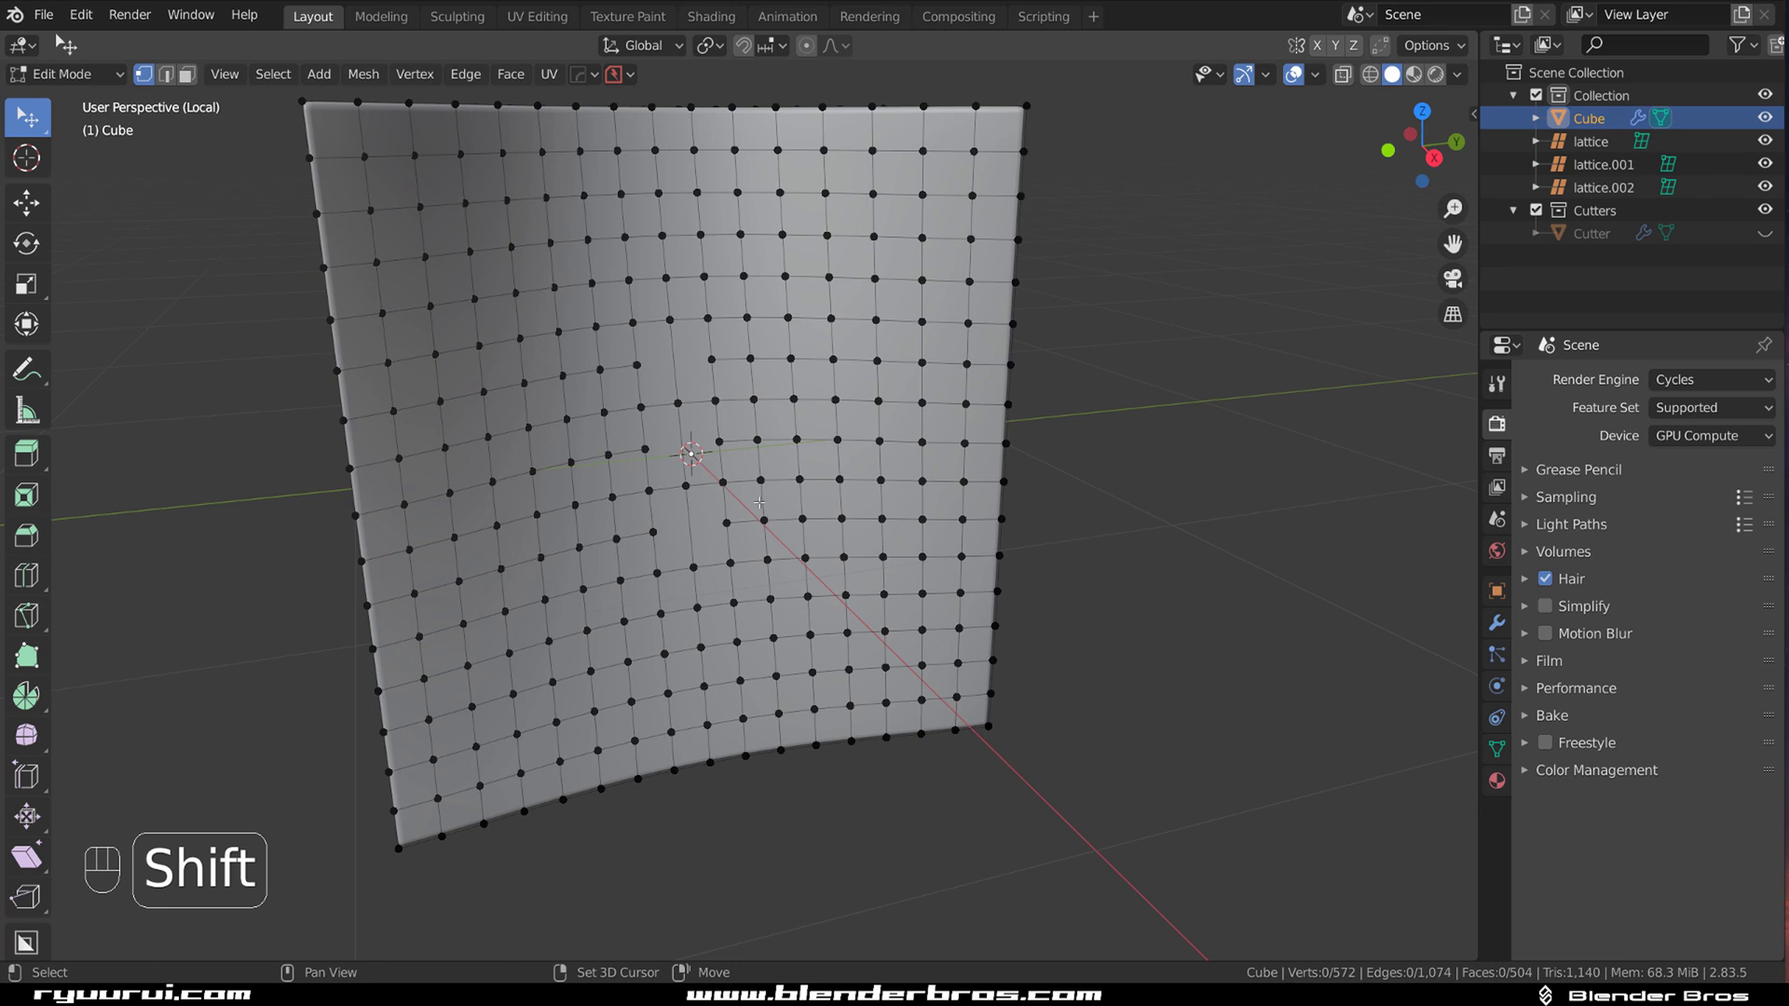
{"action": "scroll", "coordinate": [735, 520], "scroll_direction": "up", "scroll_amount": 3}
{"action": "left_click", "coordinate": [592, 546], "text": "shift"}
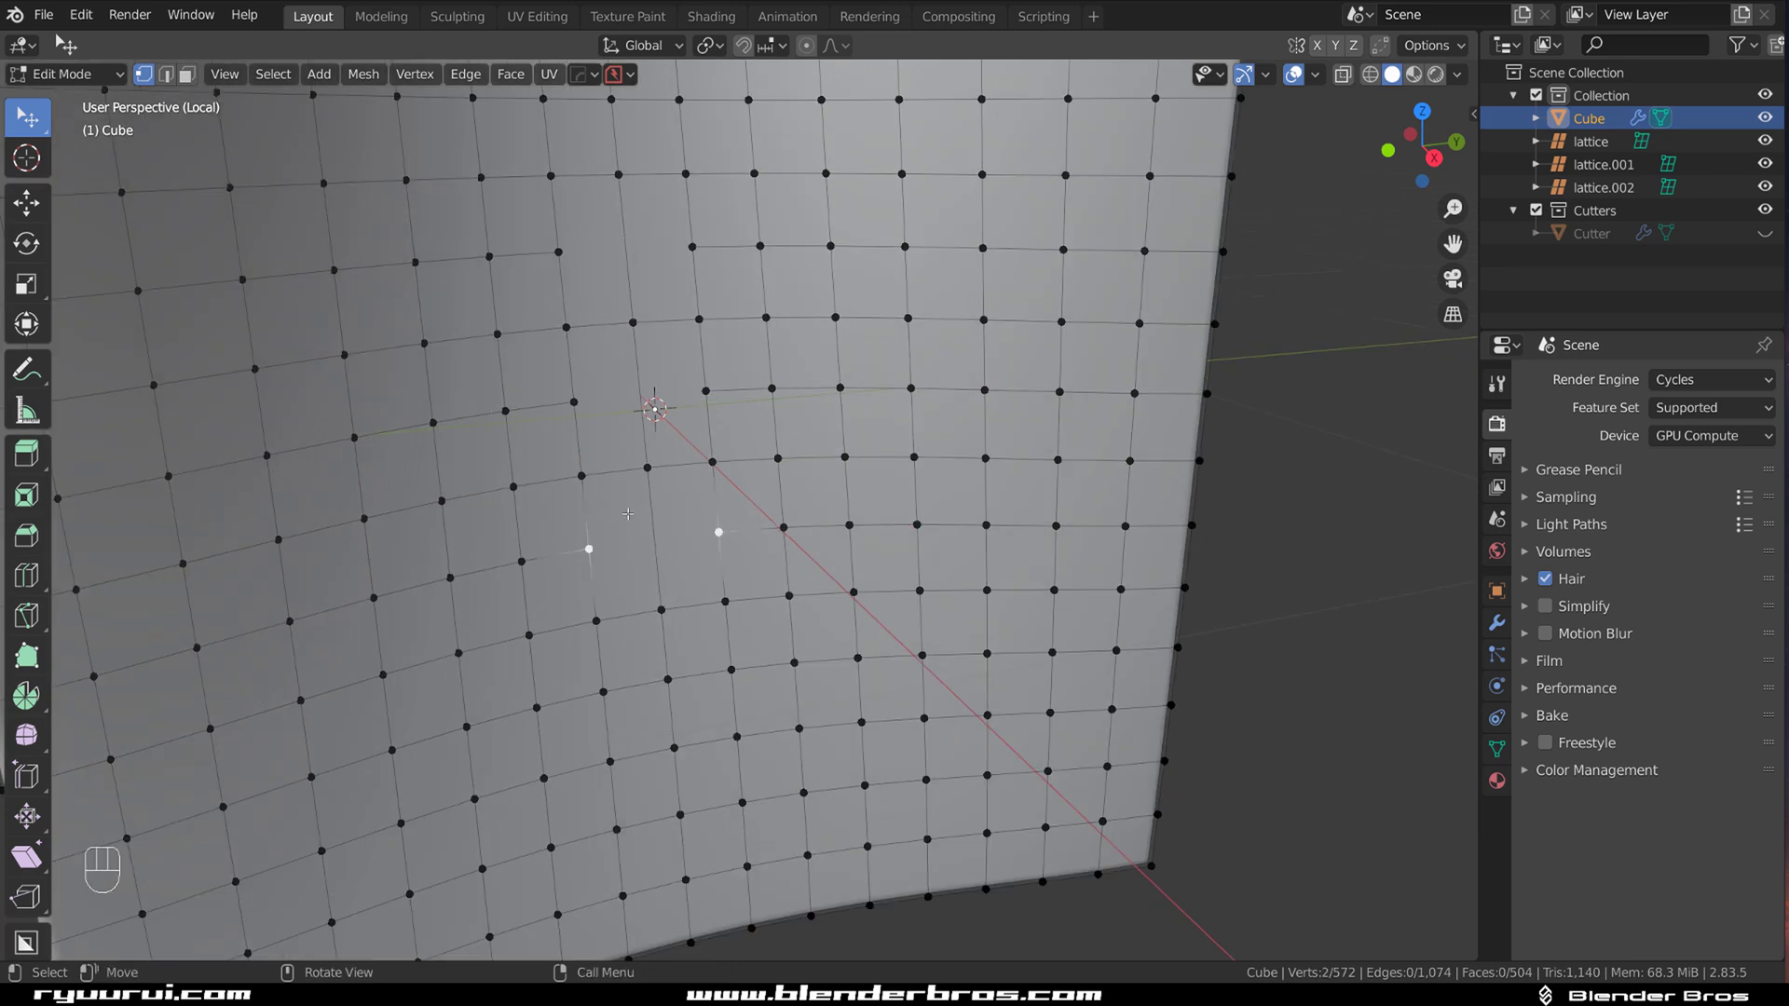
{"action": "left_click", "coordinate": [708, 391]}
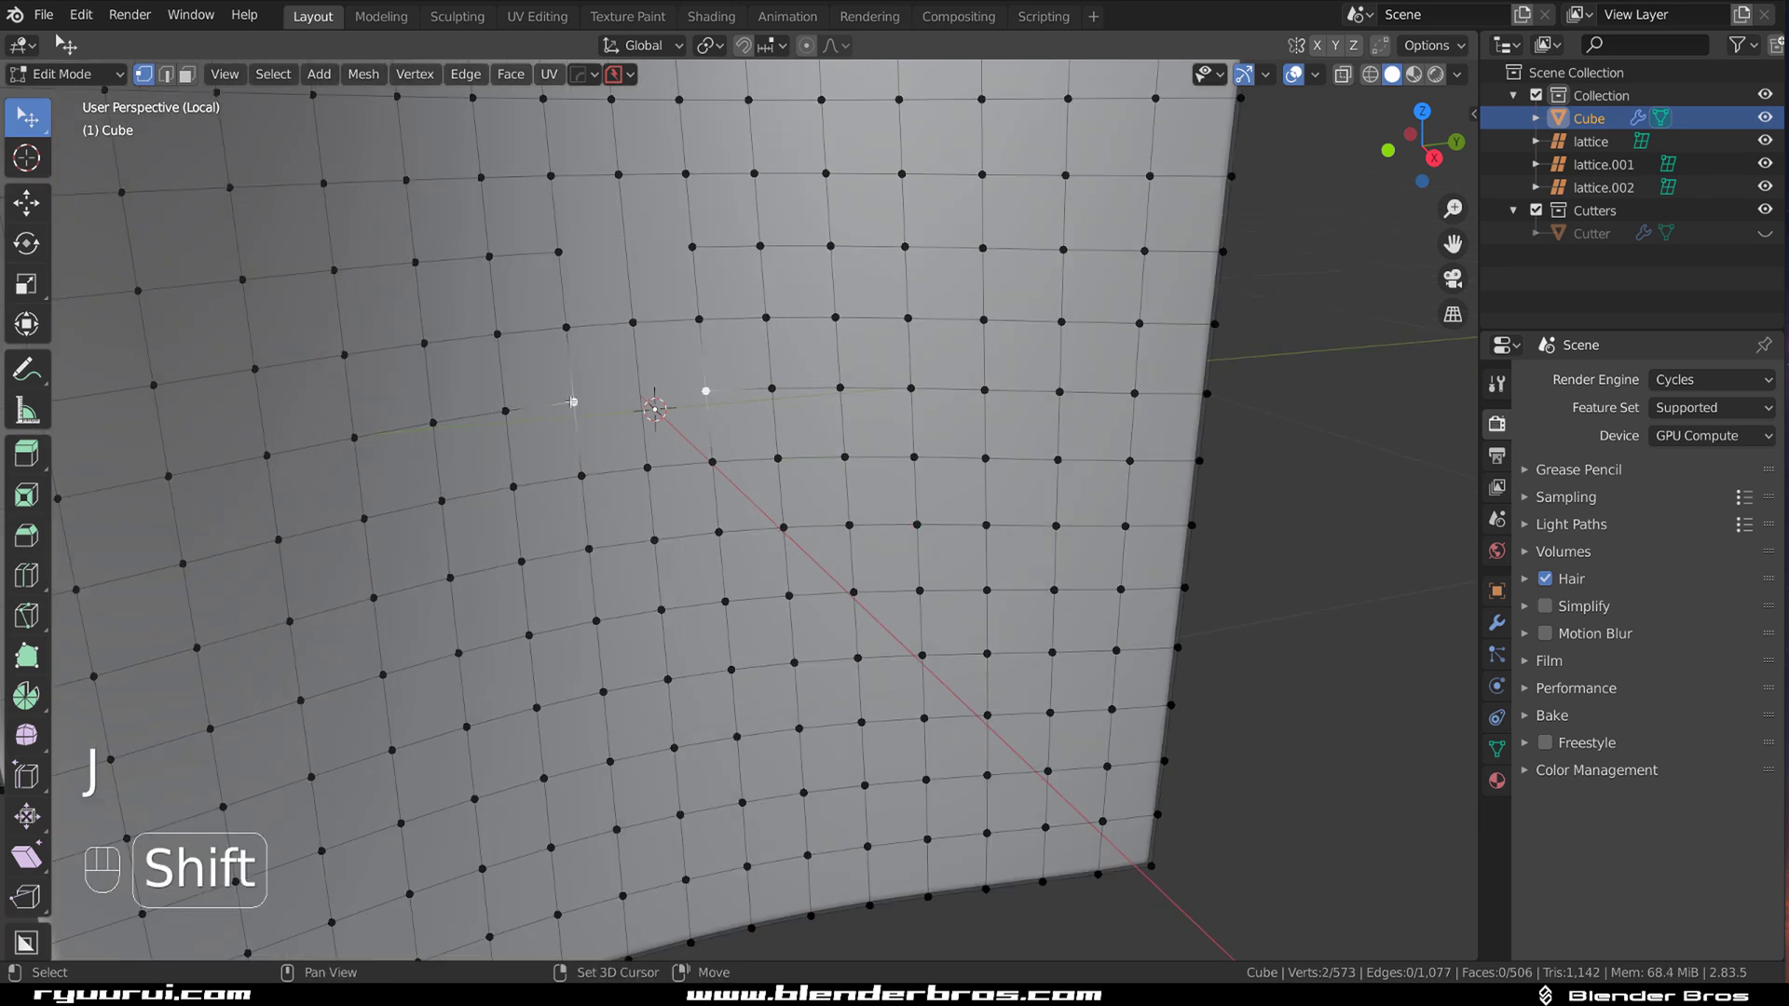
{"action": "key", "text": "j"}
{"action": "left_click", "coordinate": [693, 247]}
{"action": "left_click", "coordinate": [552, 267], "text": "shift"}
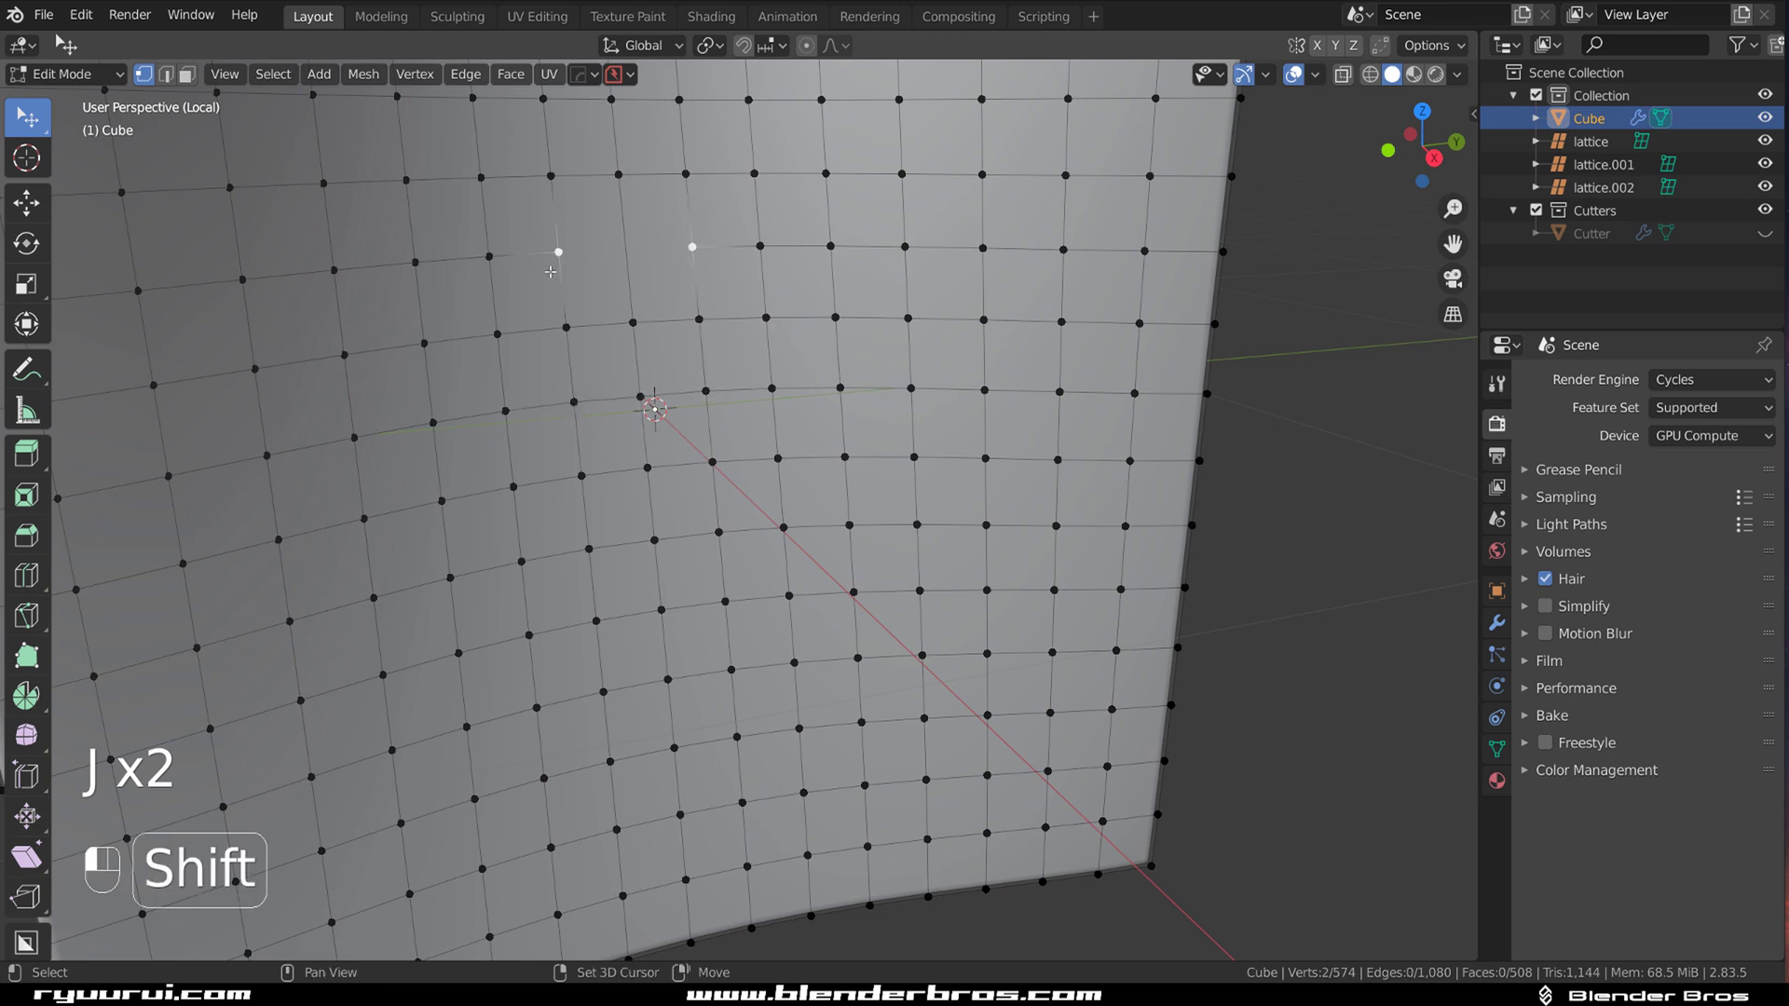
{"action": "scroll", "coordinate": [658, 304], "scroll_direction": "down", "scroll_amount": 6}
{"action": "middle_click_drag", "start_coordinate": [663, 438], "coordinate": [767, 431]}
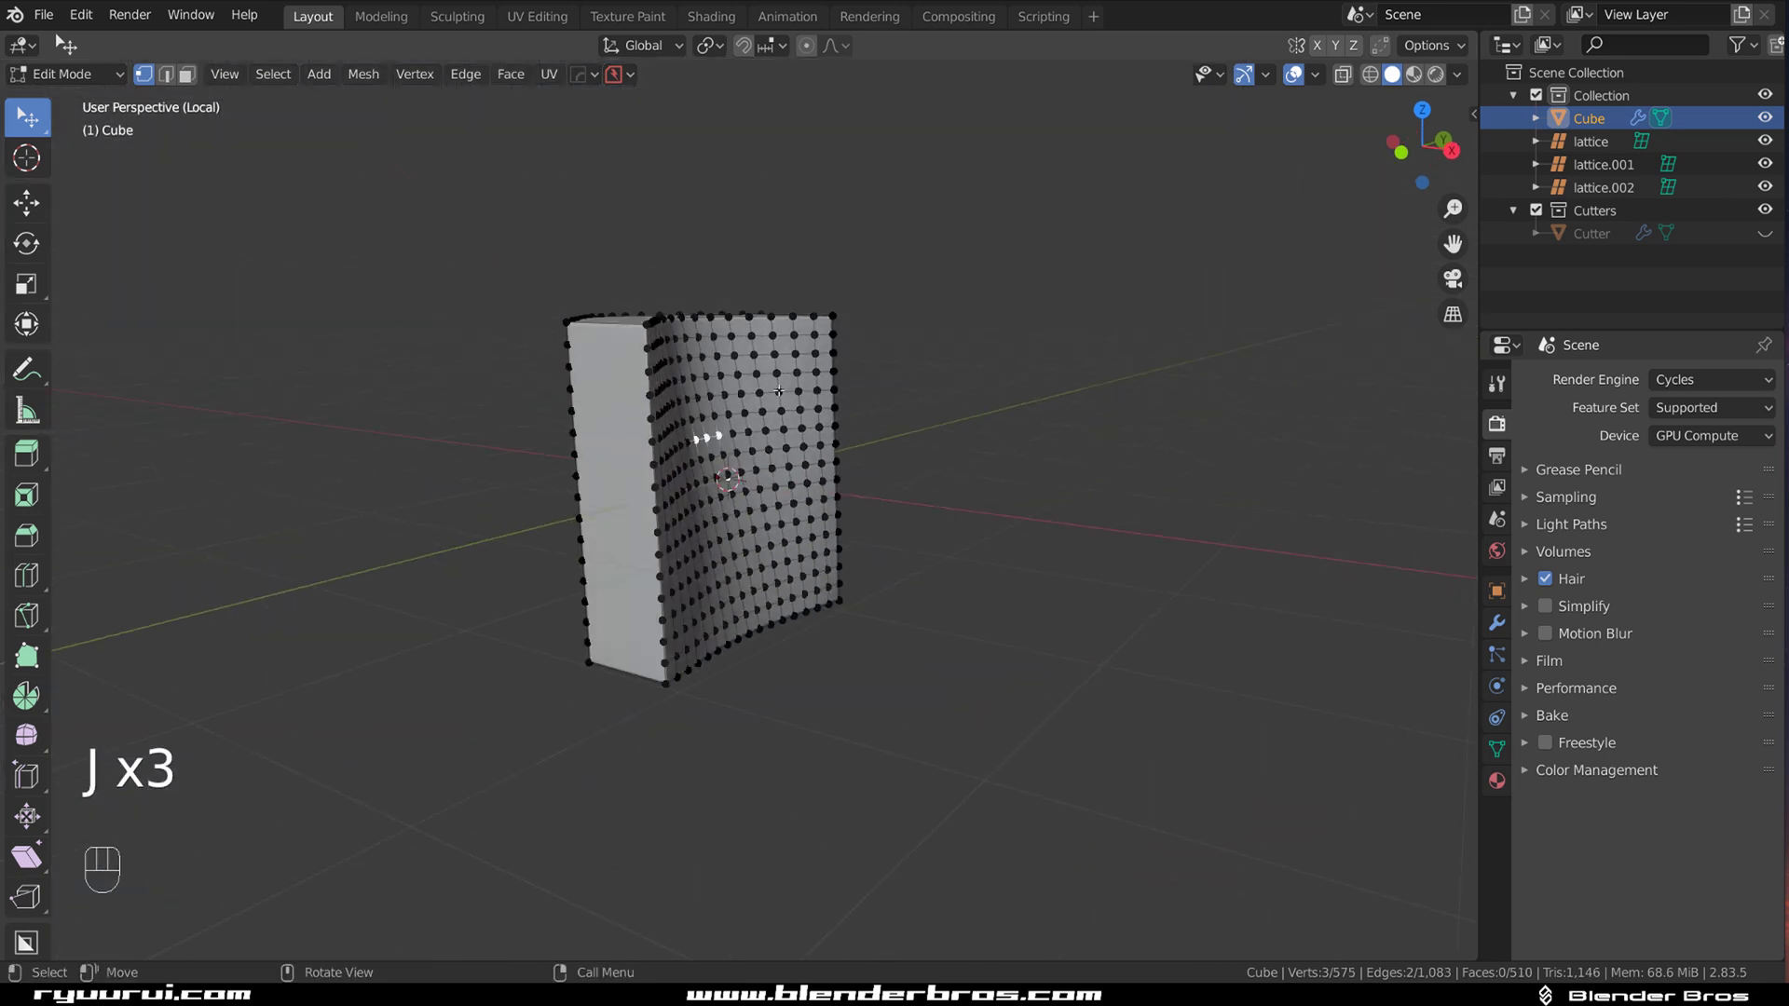
{"action": "scroll", "coordinate": [767, 431], "scroll_direction": "up", "scroll_amount": 2}
- Review the Mesh Clean options in the HOps Helper, toggling Delete Interior Faces off and back on
{"action": "key", "text": "Tab"}
{"action": "key", "text": "ctrl+grave"}
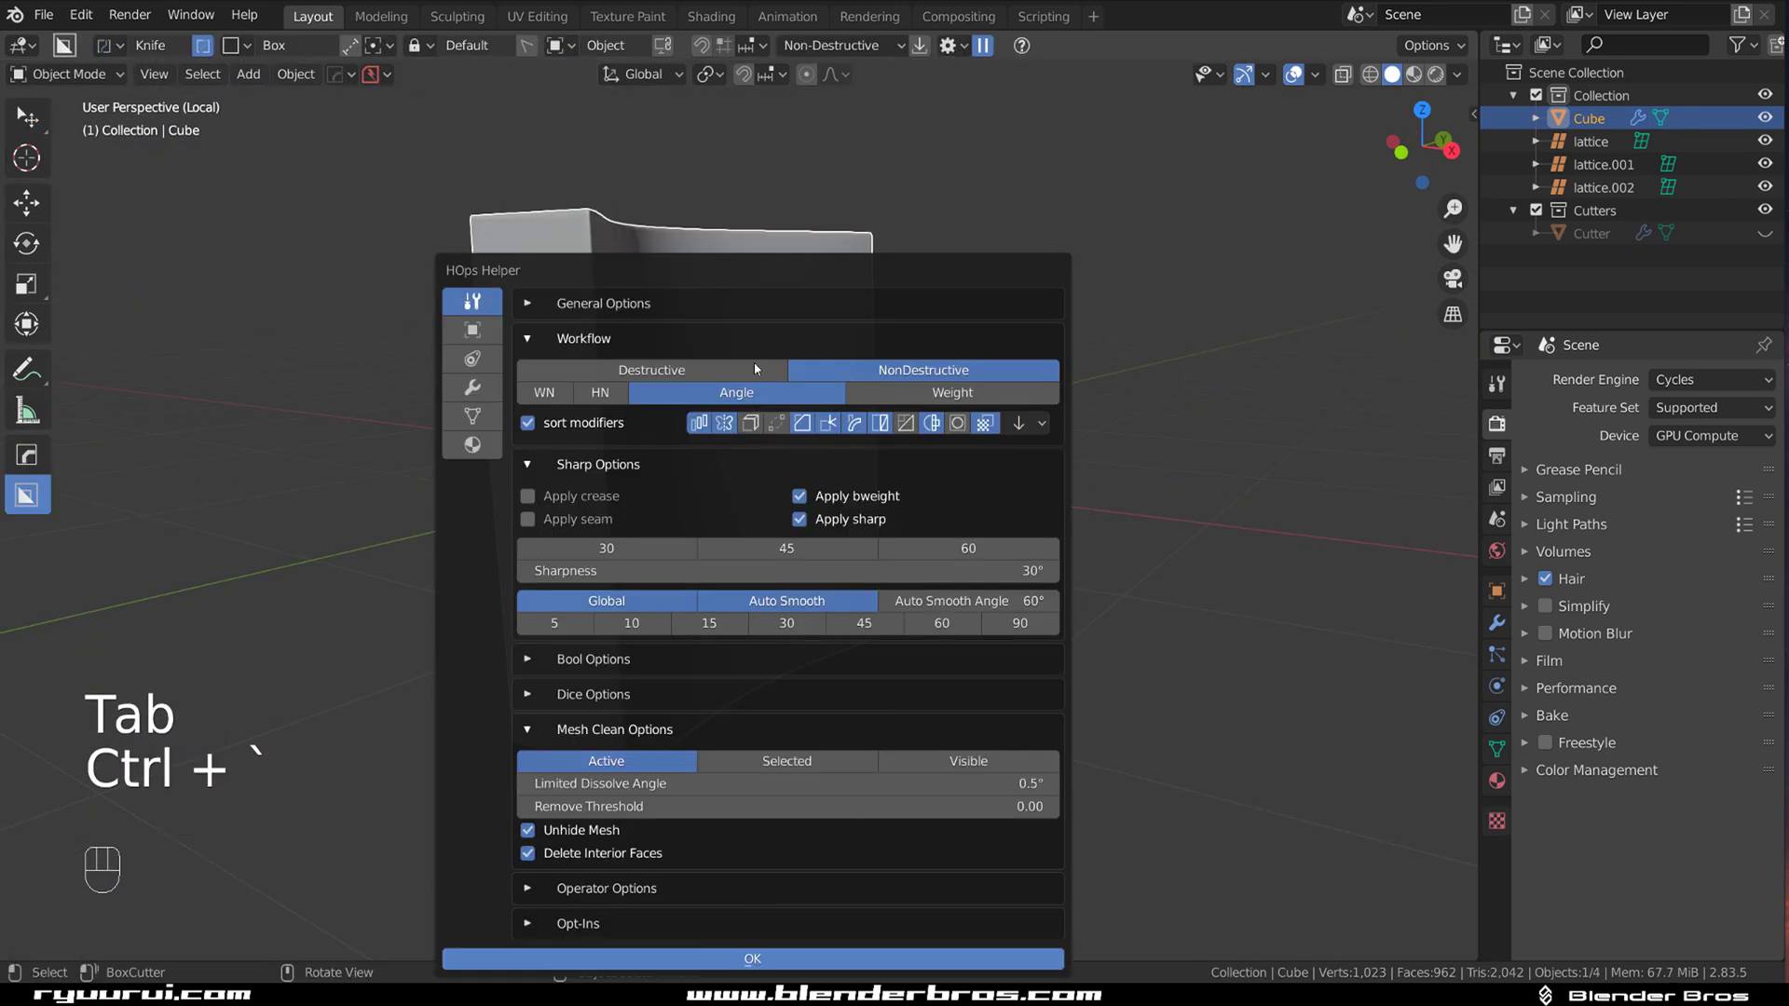
{"action": "left_click_drag", "start_coordinate": [790, 272], "coordinate": [956, 212]}
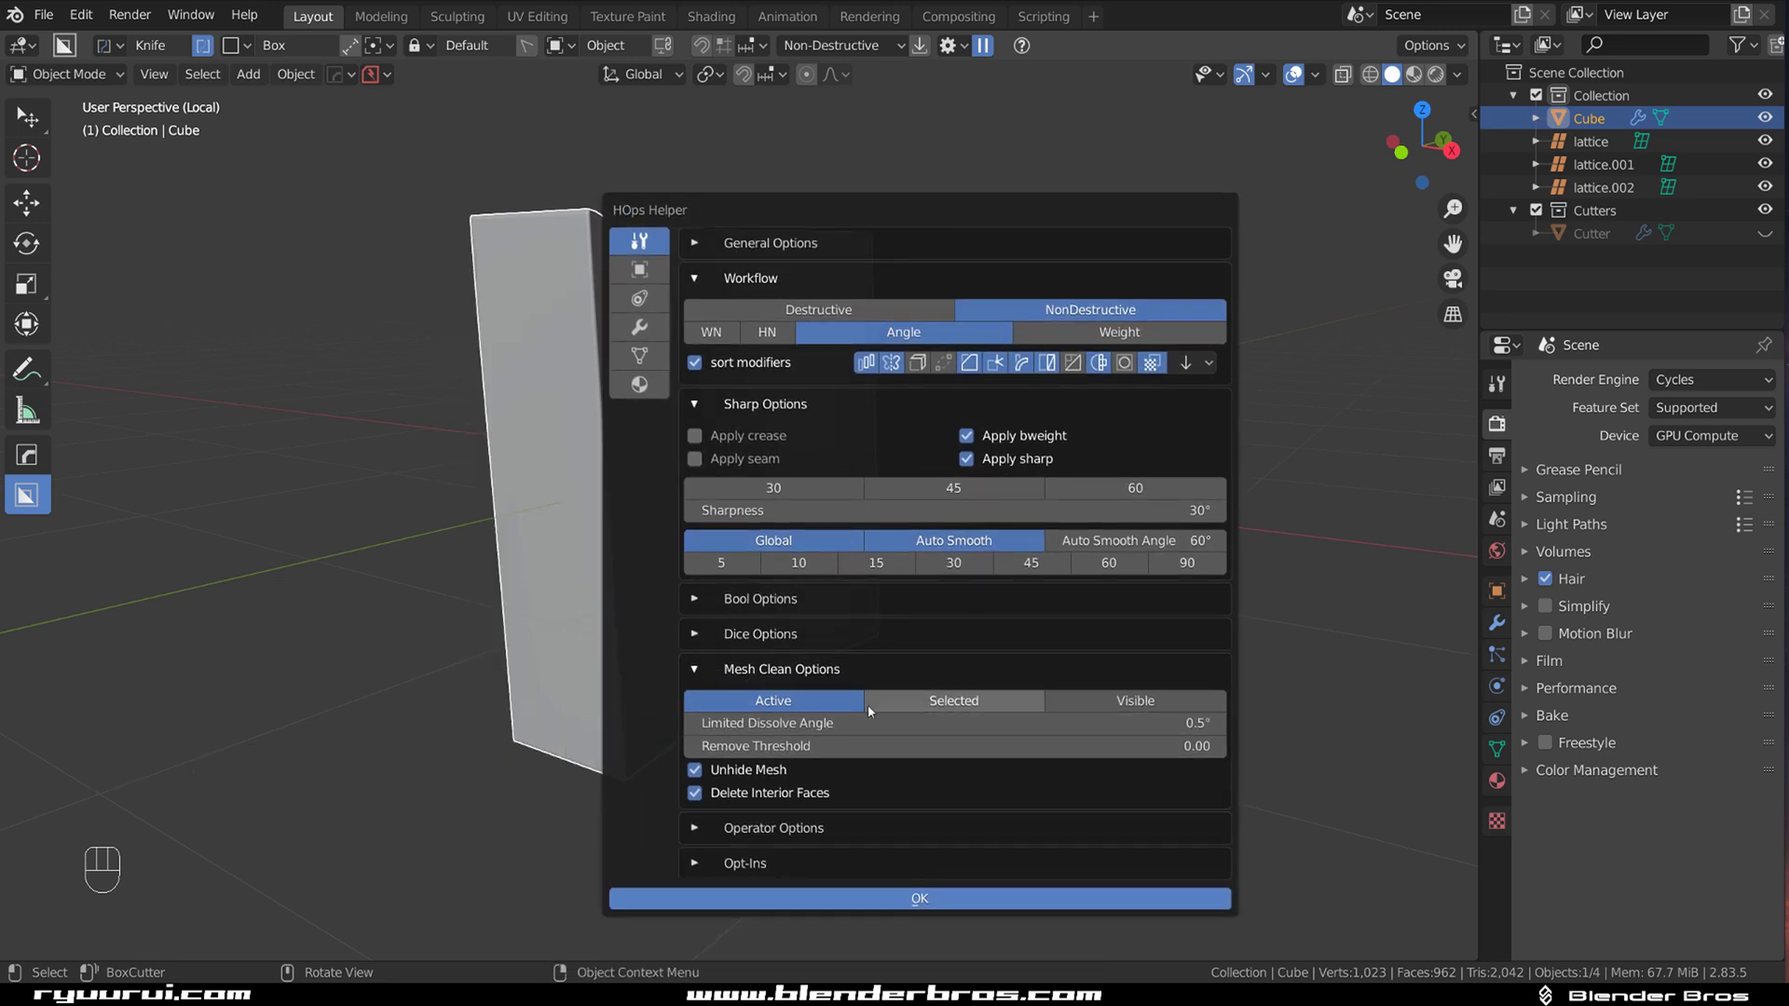
{"action": "left_click", "coordinate": [739, 795]}
{"action": "left_click", "coordinate": [739, 795]}
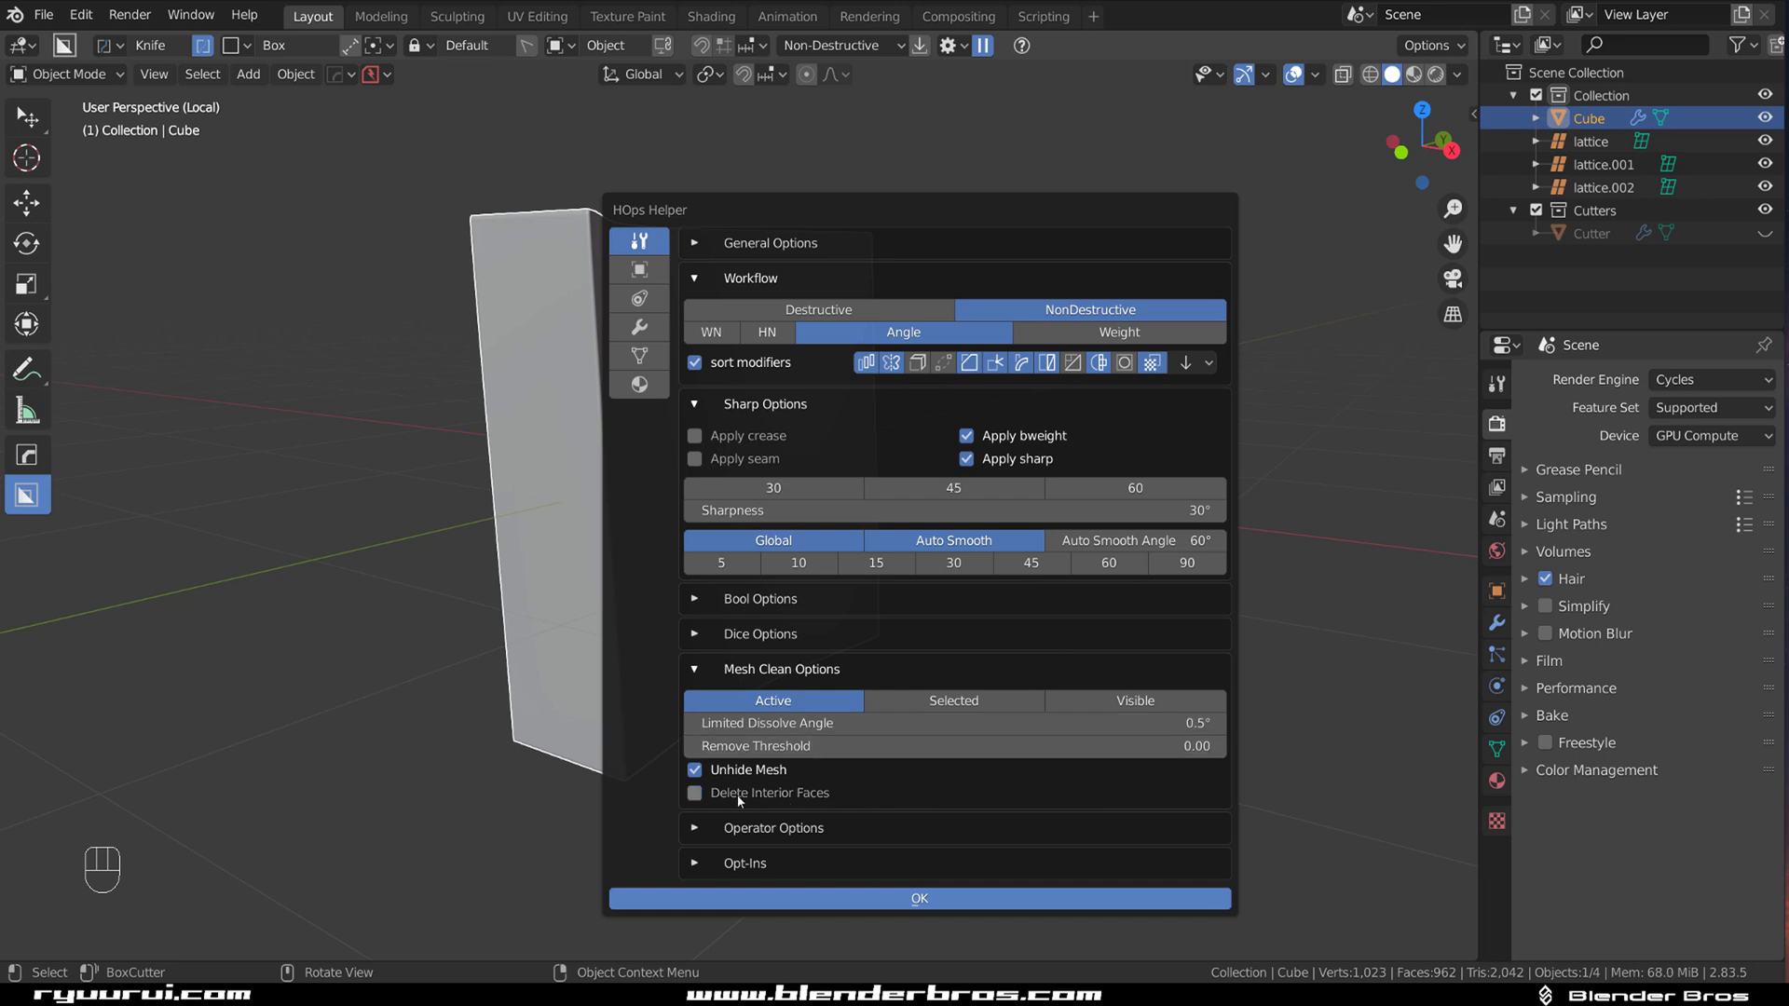
{"action": "left_click", "coordinate": [739, 795]}
{"action": "left_click", "coordinate": [1280, 415]}
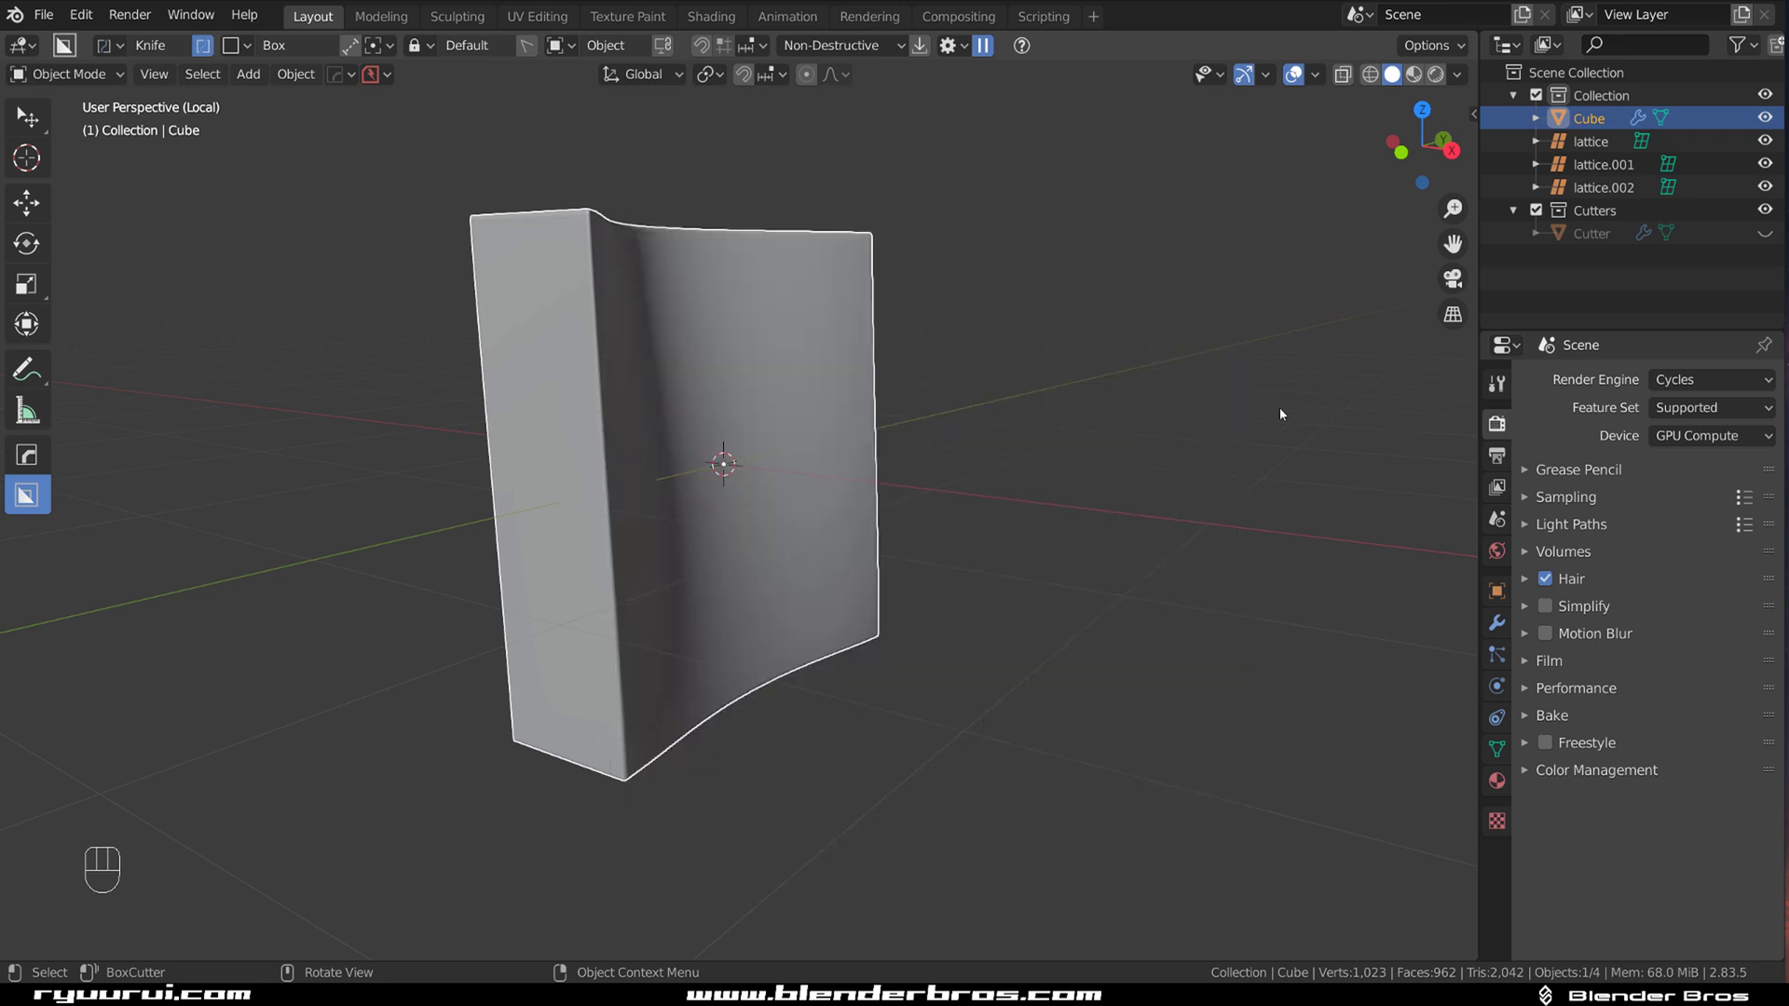
- Enter Edit Mode, select scattered edges across the curved face's grid and subdivide them with one cut
{"action": "middle_click_drag", "start_coordinate": [643, 338], "coordinate": [743, 422]}
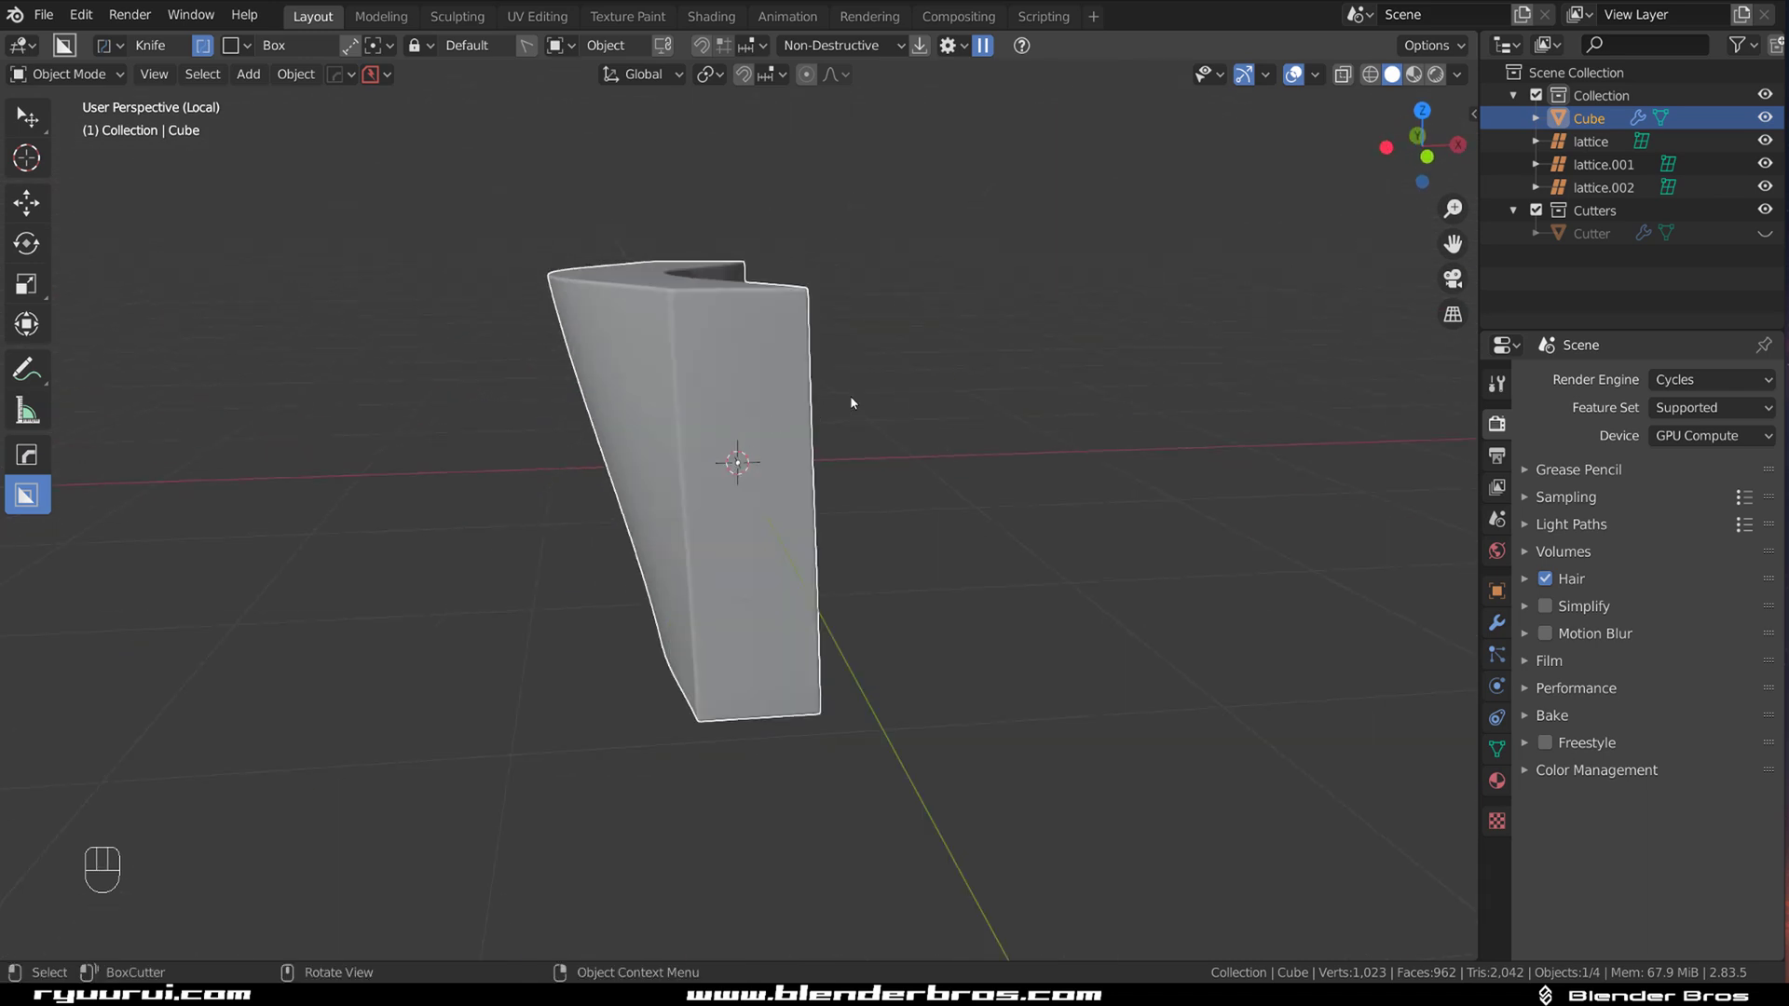
{"action": "middle_click_drag", "start_coordinate": [851, 403], "coordinate": [766, 379]}
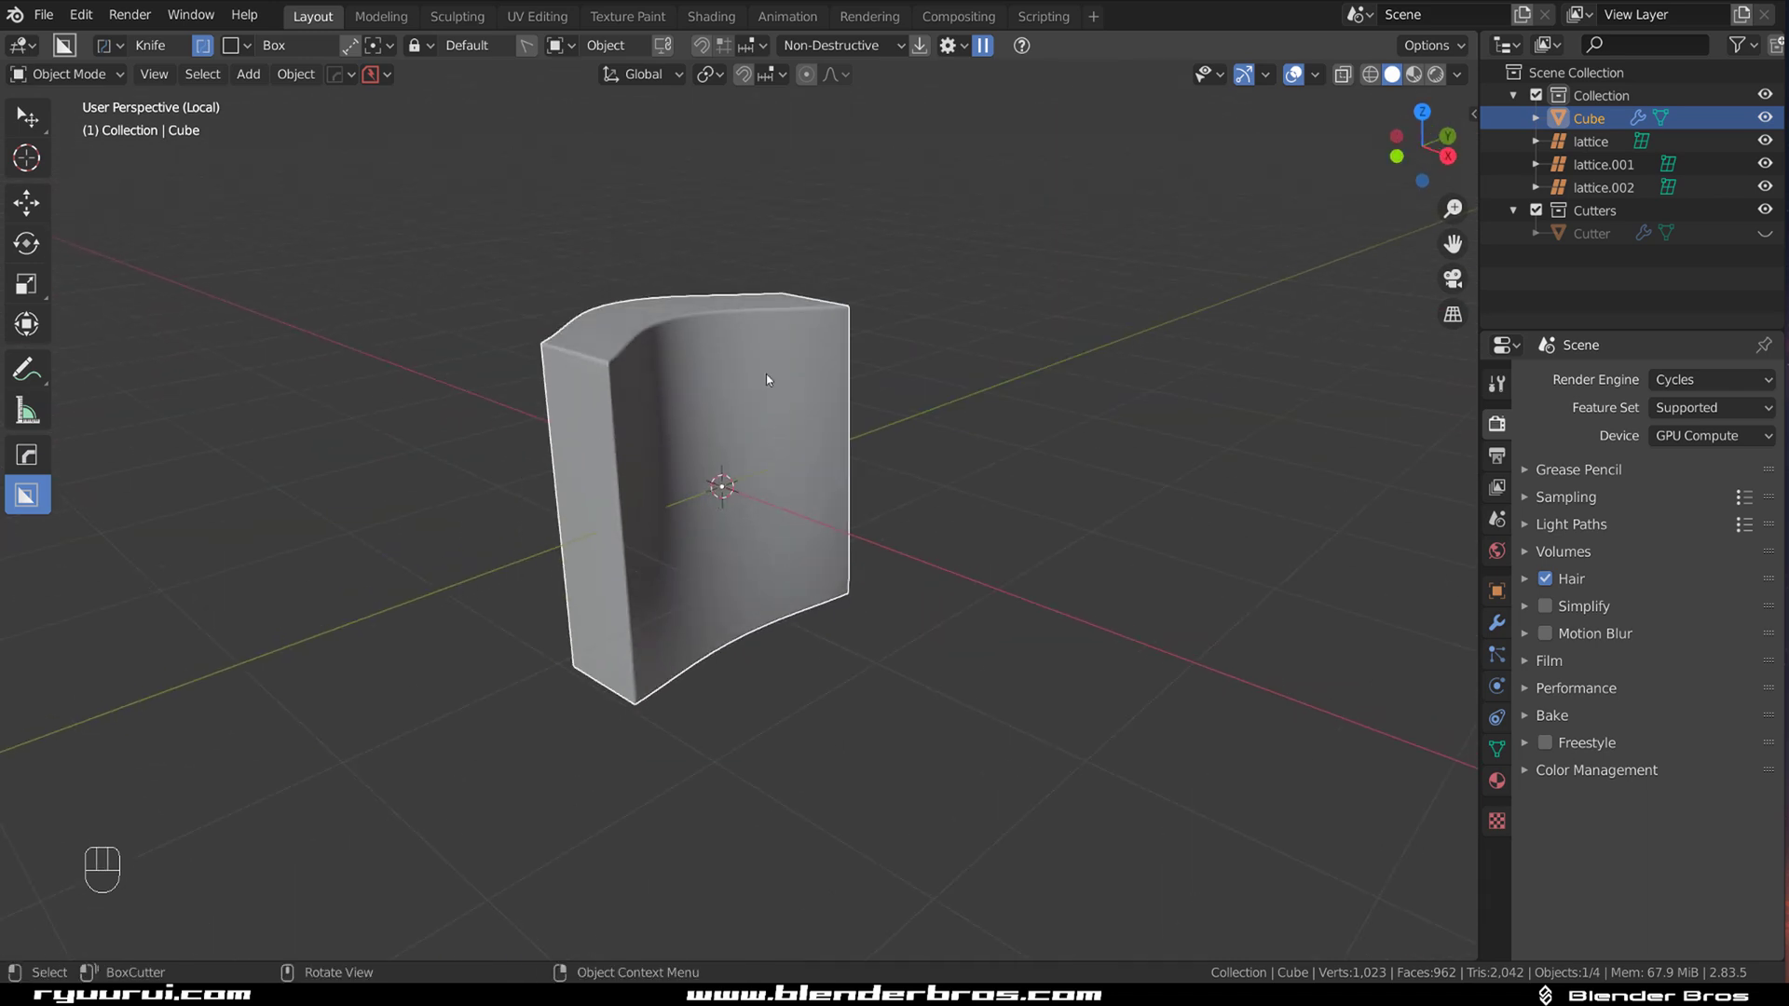
{"action": "key", "text": "Tab"}
{"action": "scroll", "coordinate": [736, 410], "scroll_direction": "up", "scroll_amount": 5}
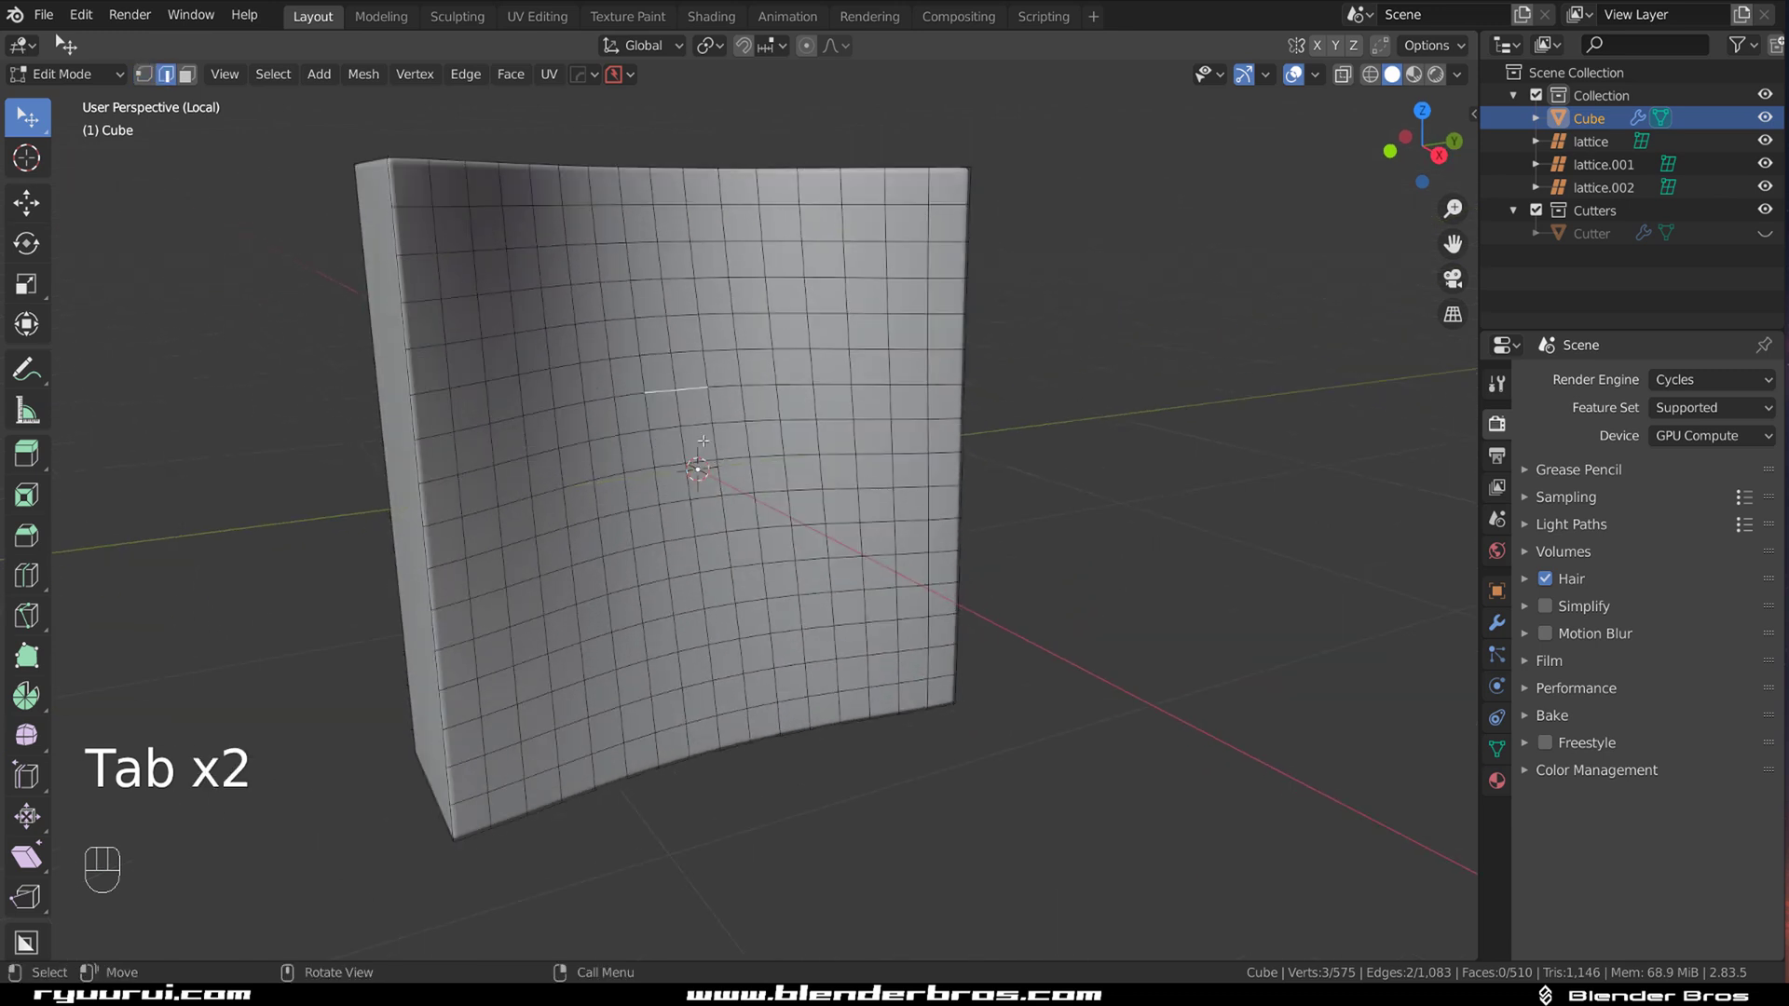
{"action": "scroll", "coordinate": [702, 440], "scroll_direction": "up", "scroll_amount": 2}
{"action": "left_click", "coordinate": [722, 372], "text": "shift"}
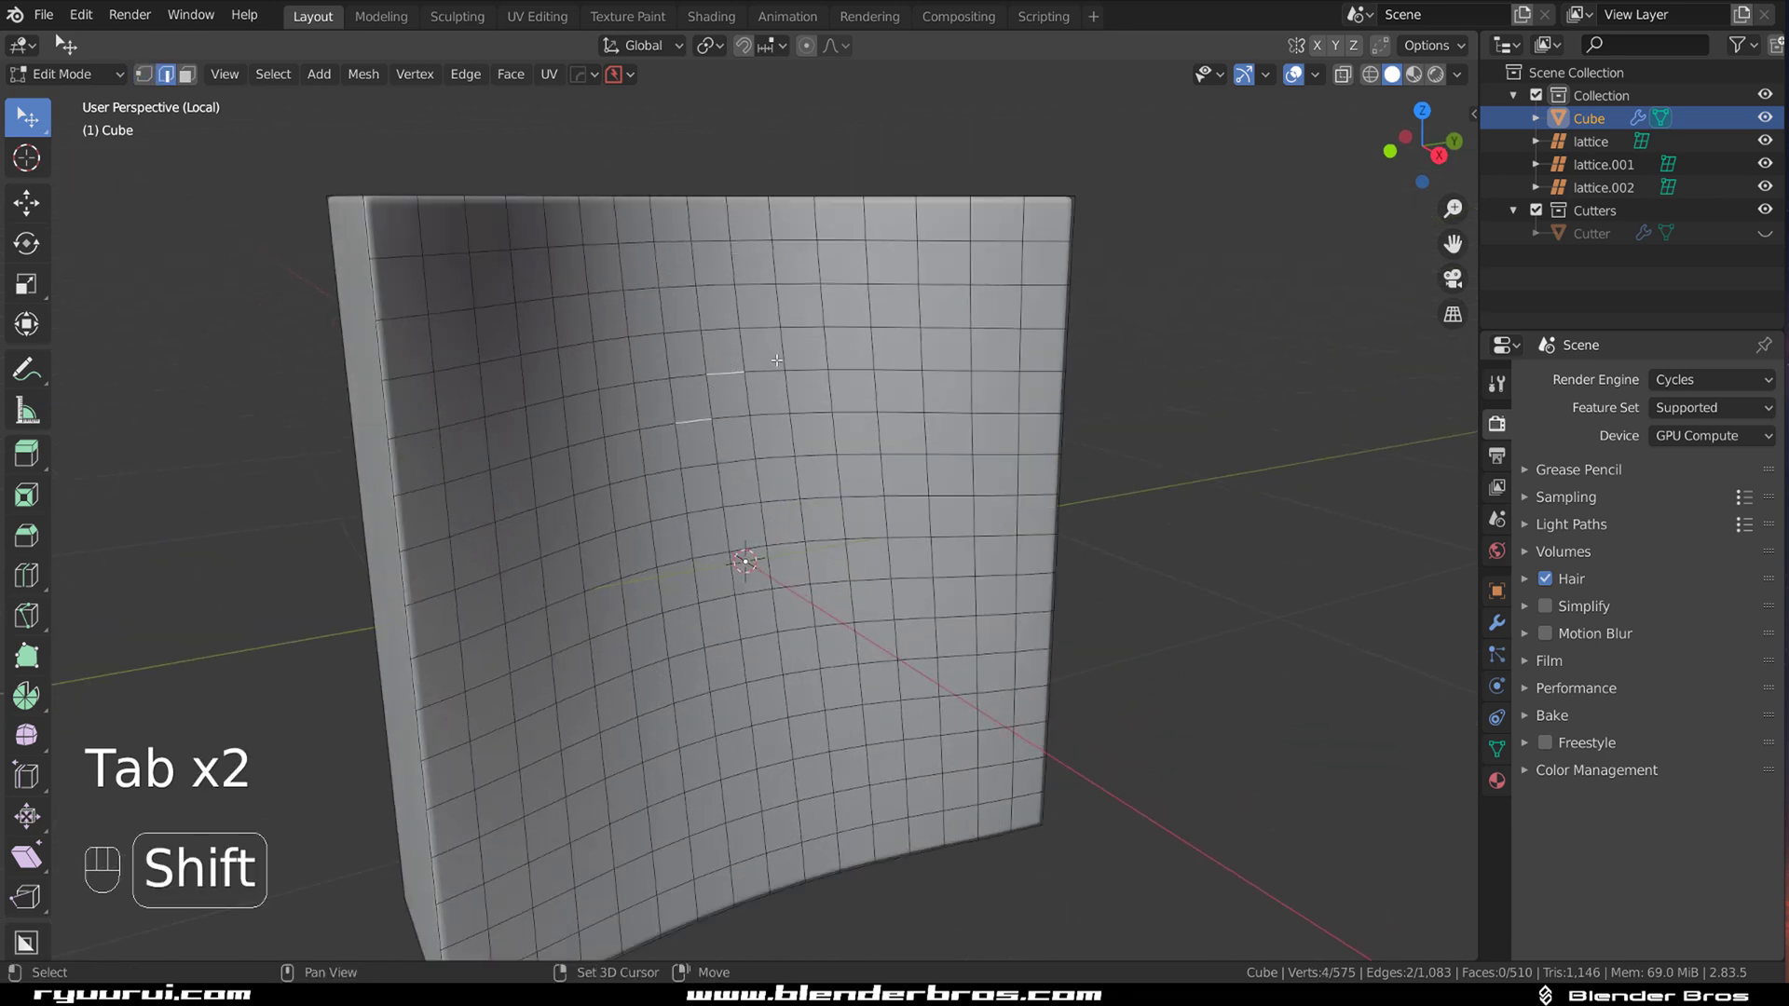
{"action": "left_click", "coordinate": [835, 309], "text": "shift"}
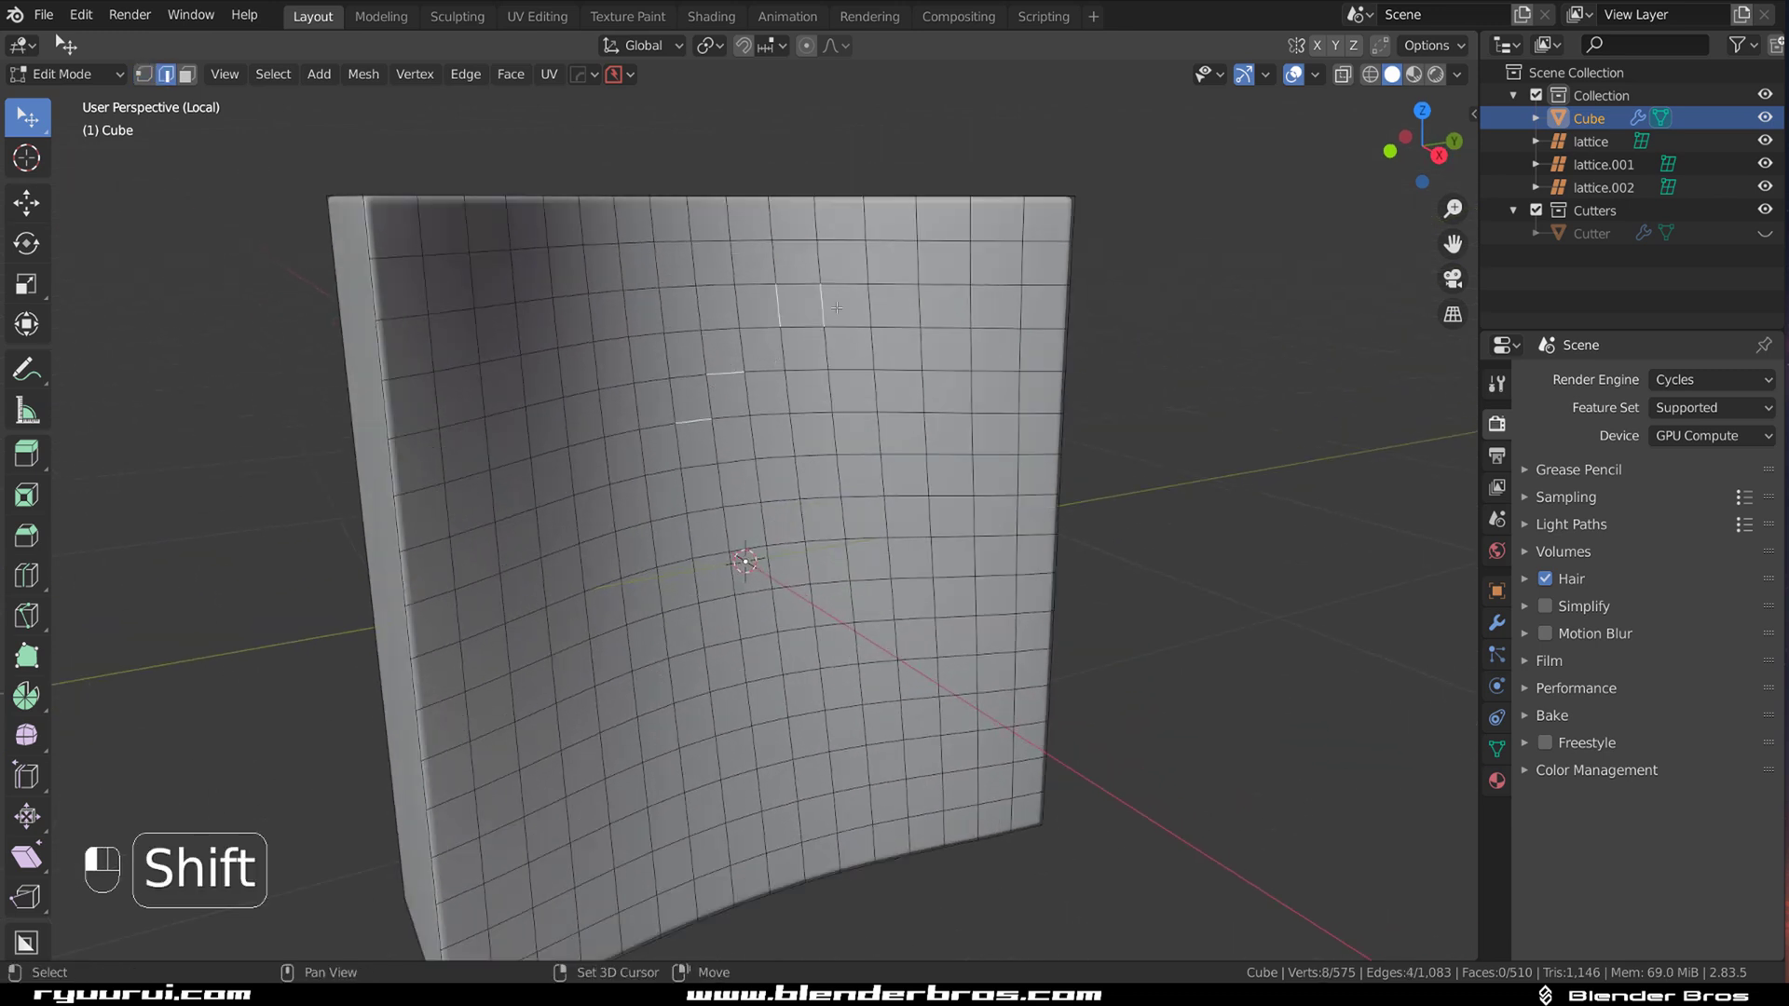
{"action": "left_click", "coordinate": [843, 475], "text": "shift"}
{"action": "left_click", "coordinate": [731, 646], "text": "shift"}
{"action": "right_click", "coordinate": [792, 530]}
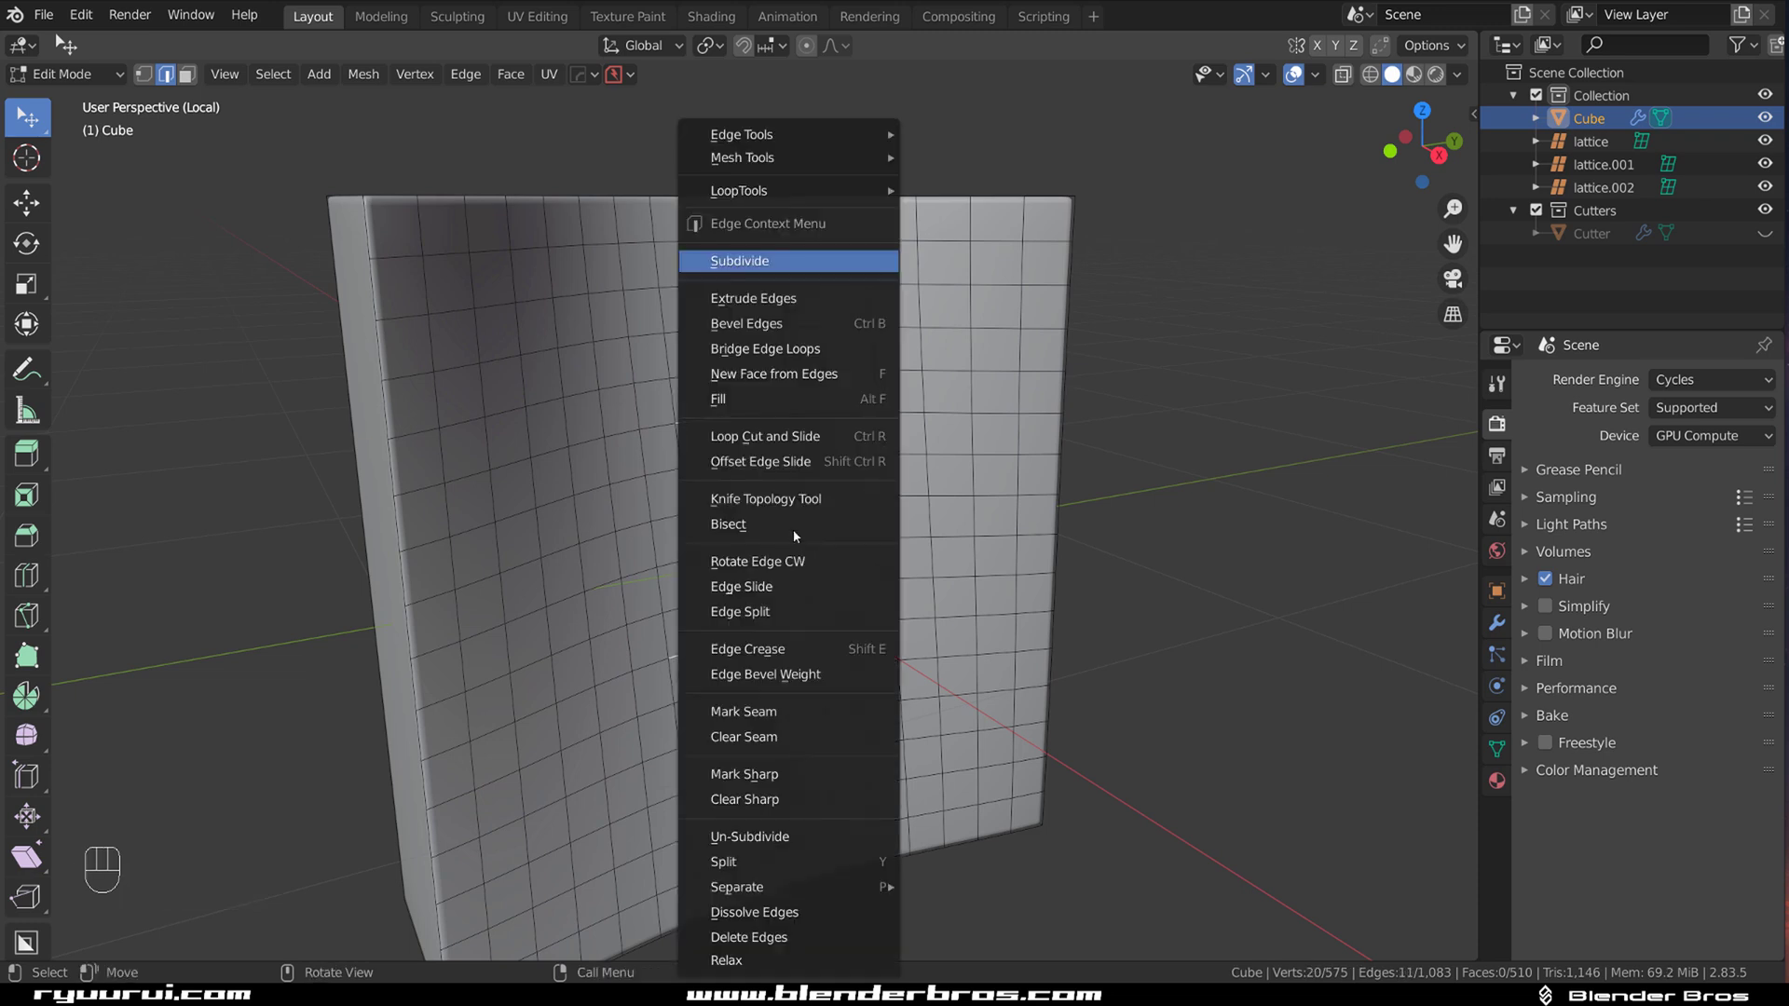
{"action": "left_click", "coordinate": [793, 266]}
{"action": "scroll", "coordinate": [793, 266], "scroll_direction": "down", "scroll_amount": 1}
{"action": "scroll", "coordinate": [794, 265], "scroll_direction": "up", "scroll_amount": 2}
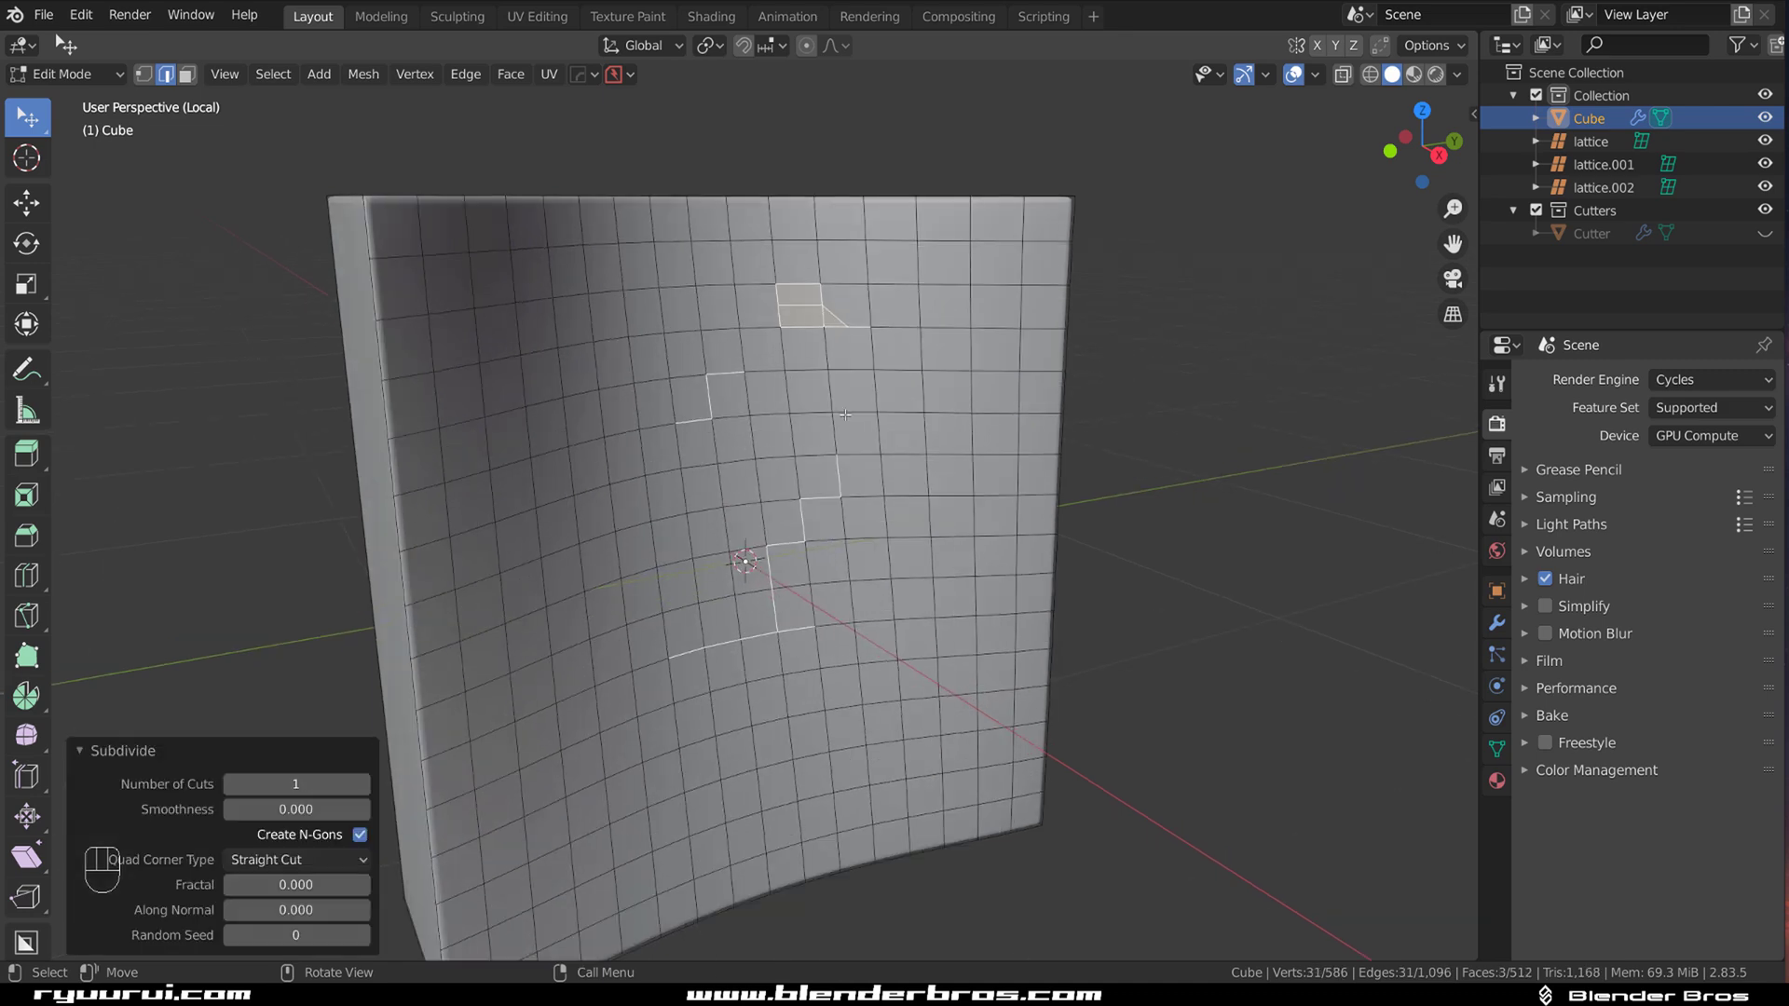
- Select three vertices along the block's upper rim and extrude them about 0.37 m upward as loose edges
{"action": "key", "text": "Tab"}
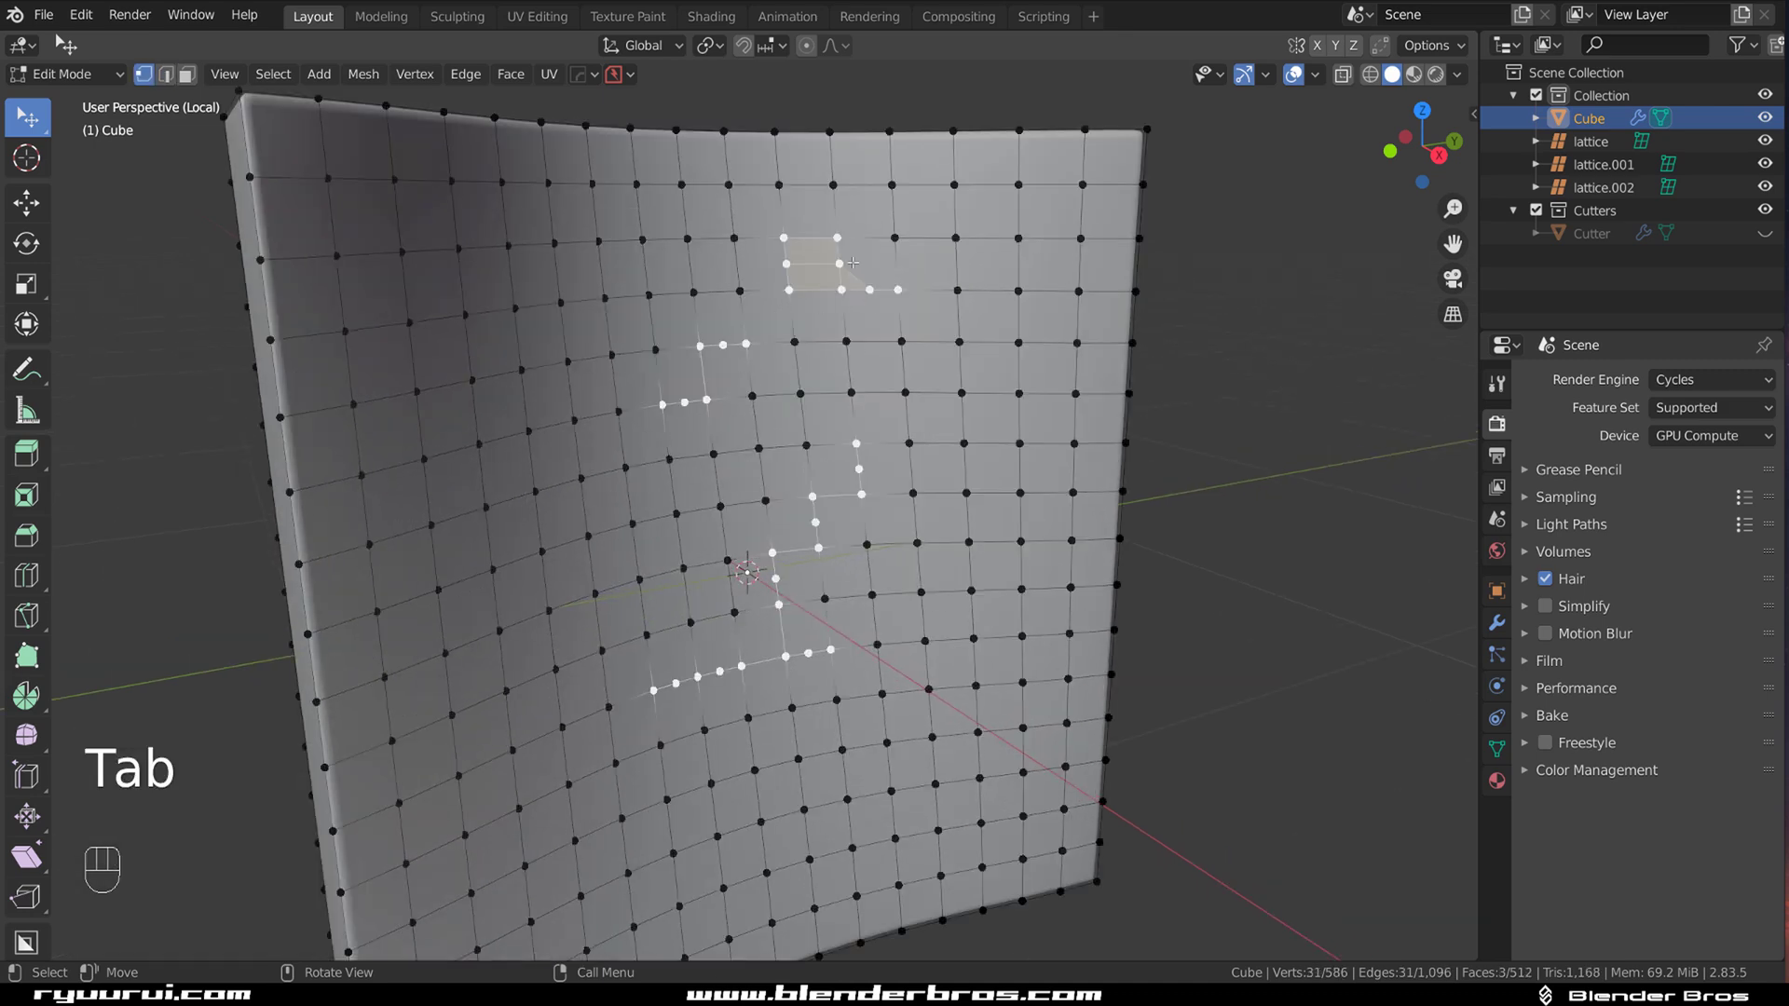
{"action": "key", "text": "Tab"}
{"action": "scroll", "coordinate": [837, 366], "scroll_direction": "down", "scroll_amount": 2}
{"action": "key", "text": "Tab"}
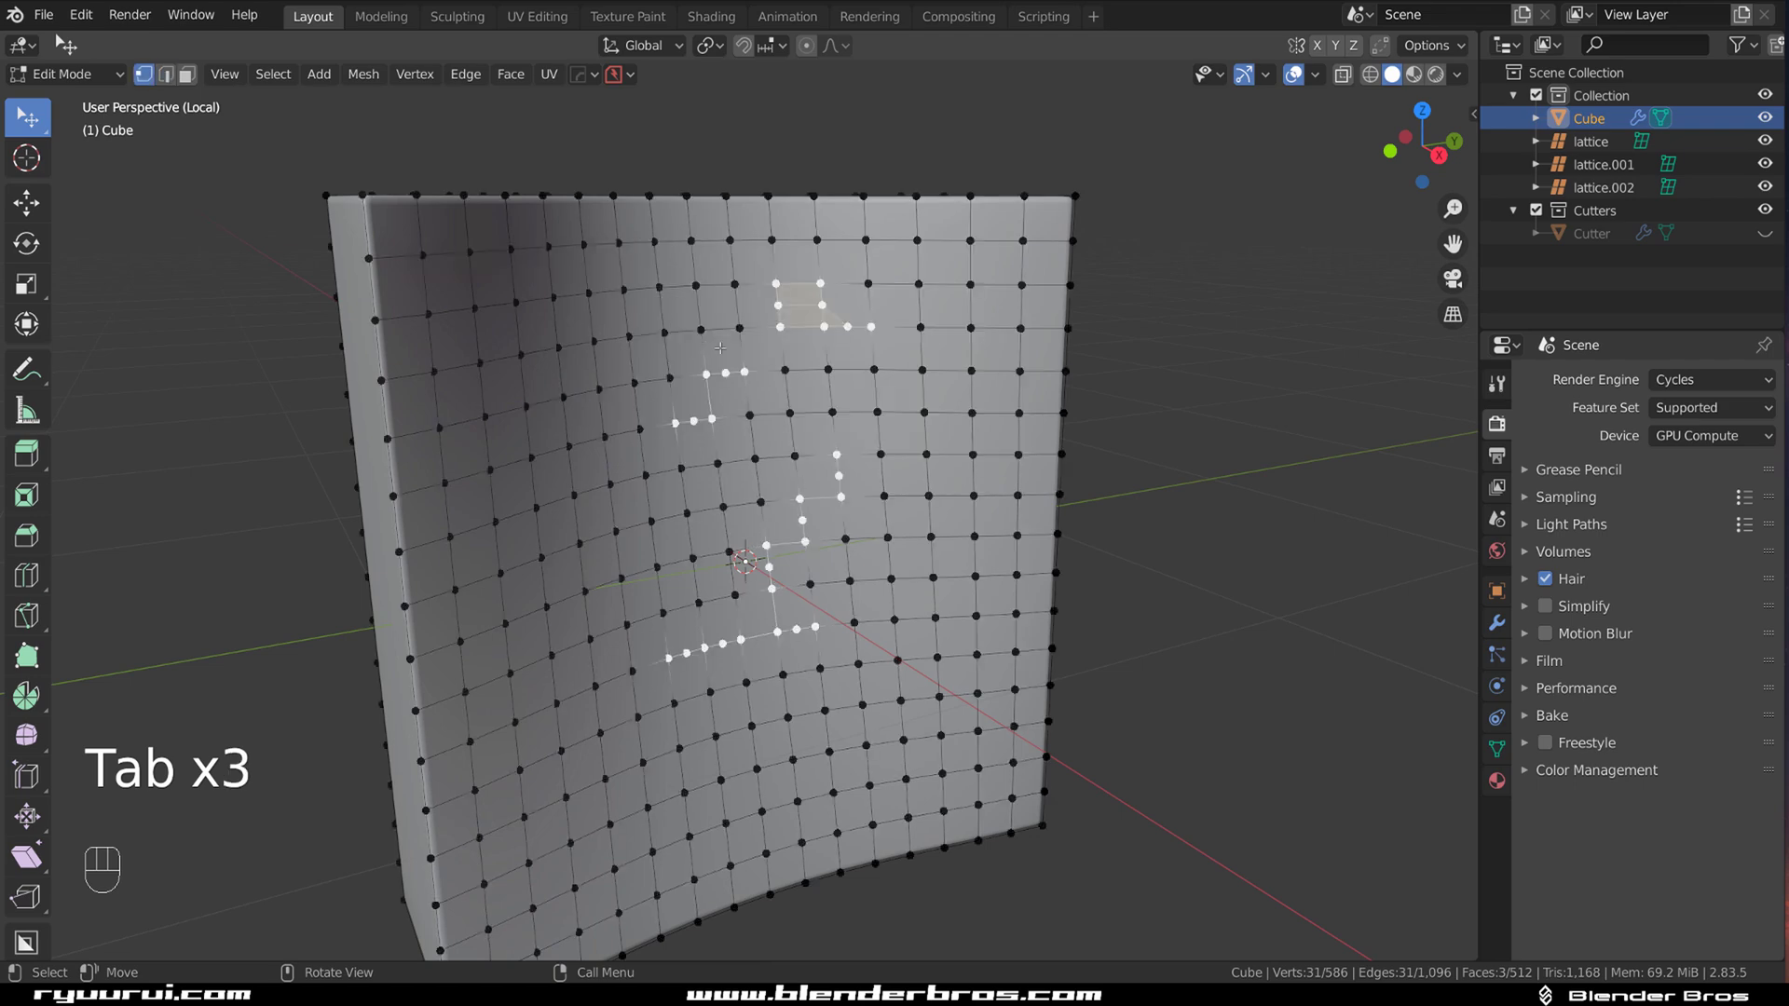
{"action": "scroll", "coordinate": [837, 365], "scroll_direction": "down", "scroll_amount": 1}
{"action": "middle_click_drag", "start_coordinate": [837, 365], "coordinate": [836, 391]}
{"action": "left_click", "coordinate": [728, 290]}
{"action": "left_click", "coordinate": [674, 296], "text": "shift"}
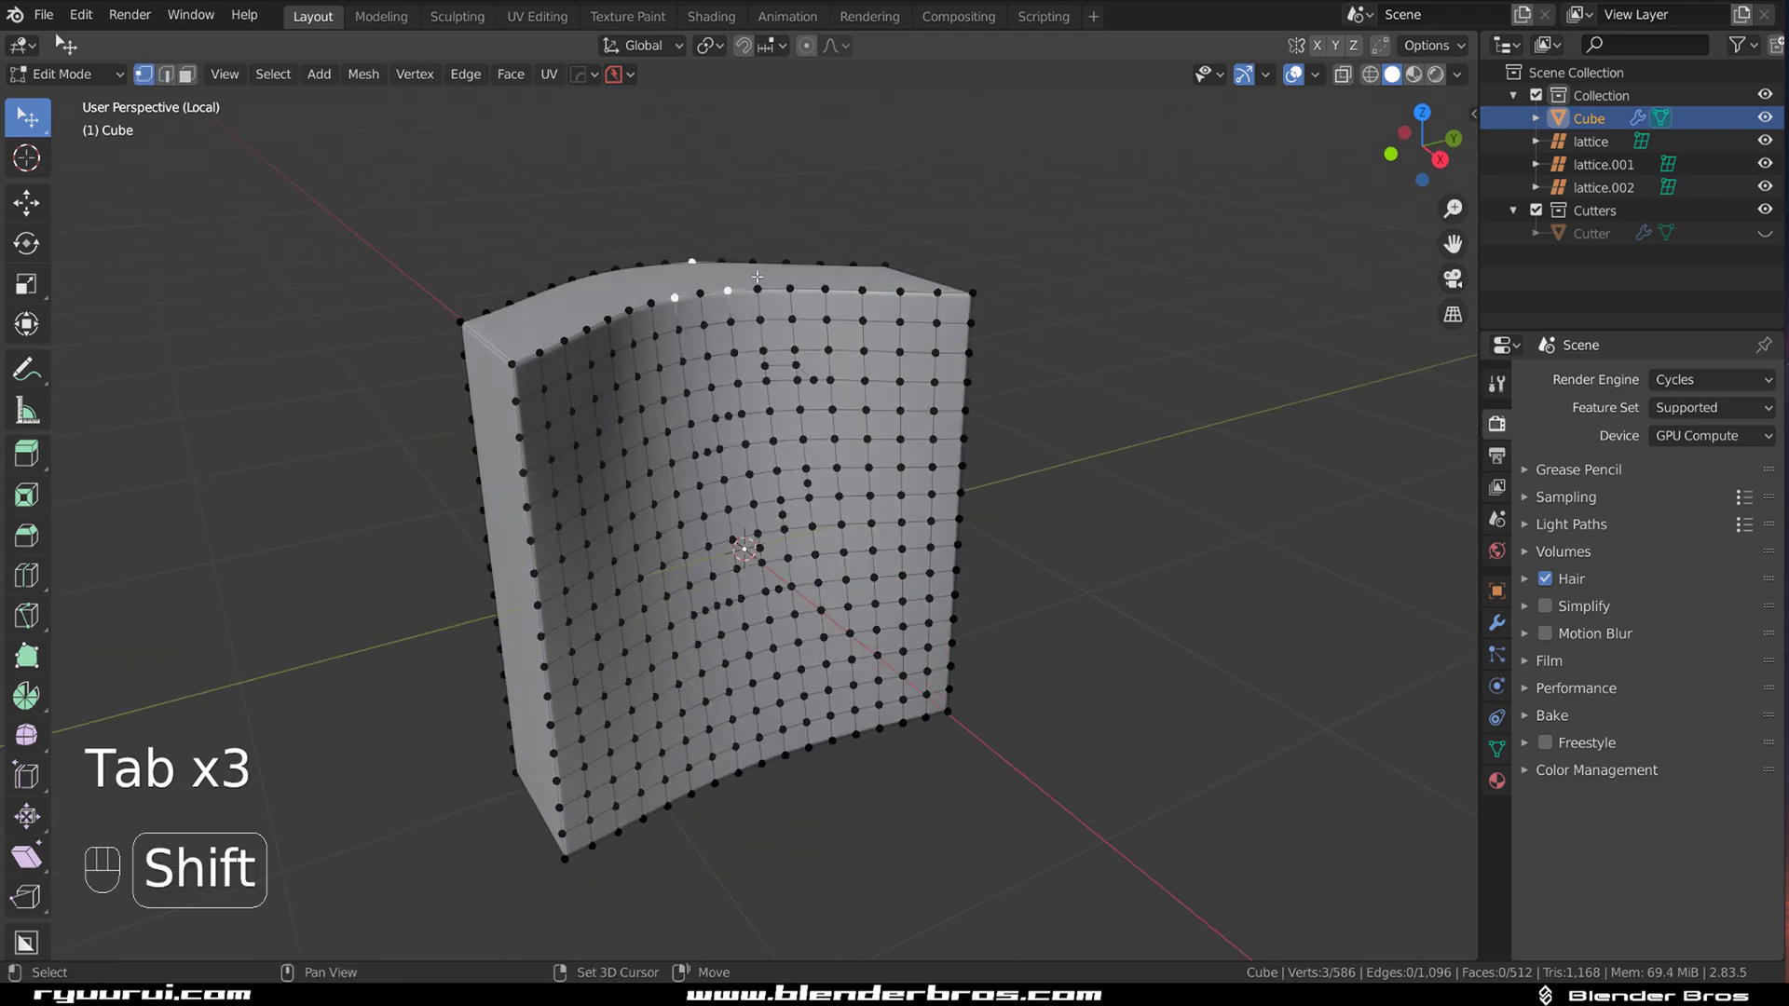
{"action": "key", "text": "e"}
{"action": "left_click", "coordinate": [750, 196]}
{"action": "middle_click_drag", "start_coordinate": [750, 196], "coordinate": [658, 318]}
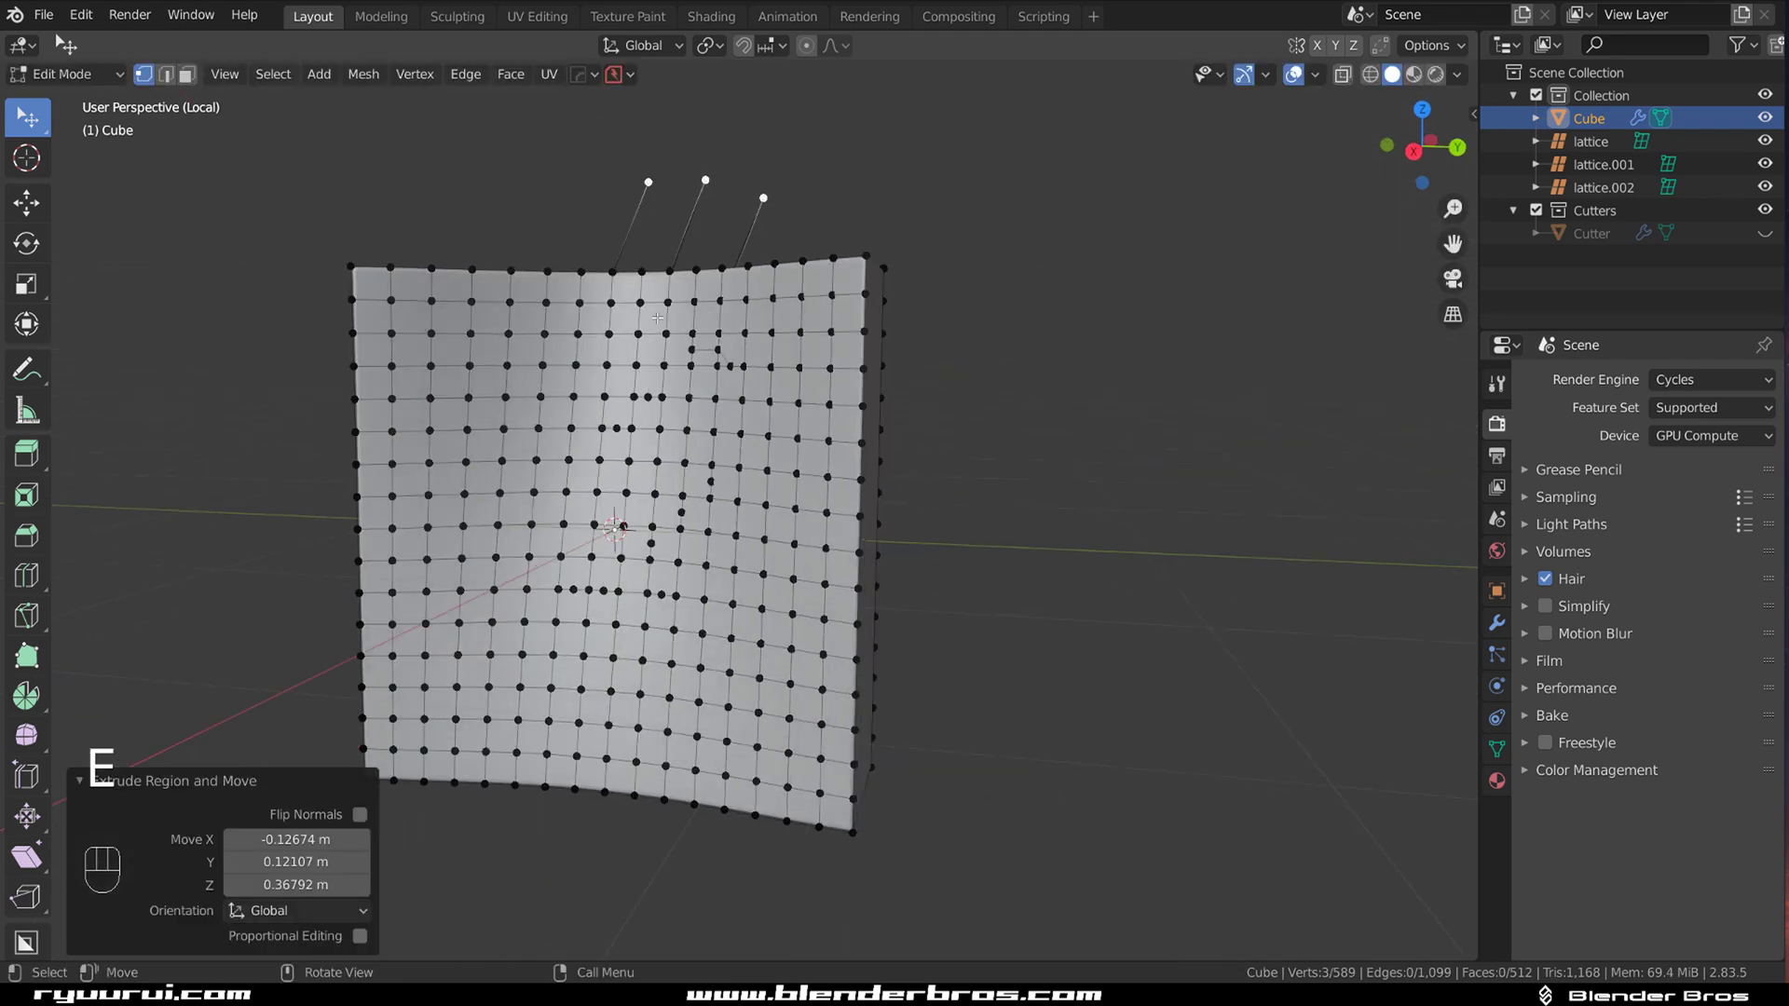
- Duplicate one vertex on the block's side edge and place the copy about 0.74 m away along Y, outside the mesh
{"action": "left_click", "coordinate": [884, 315]}
{"action": "key", "text": "shift+d"}
{"action": "left_click", "coordinate": [1070, 256]}
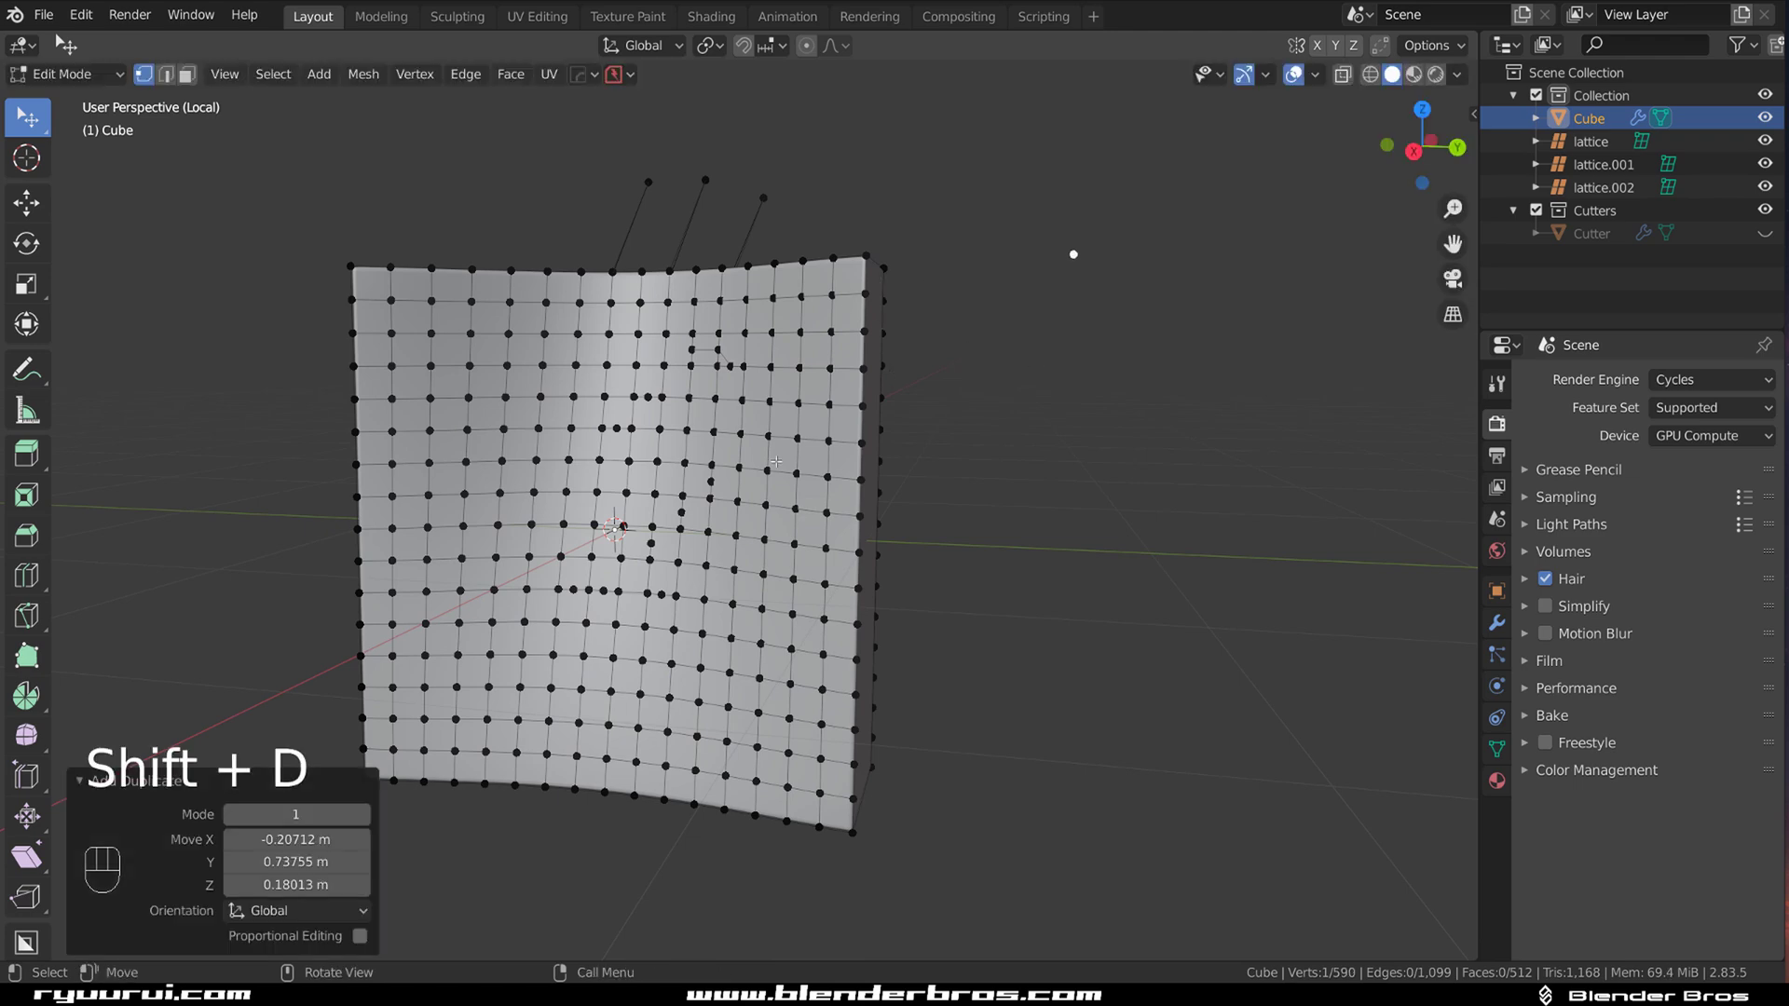
{"action": "middle_click_drag", "start_coordinate": [1071, 255], "coordinate": [882, 486]}
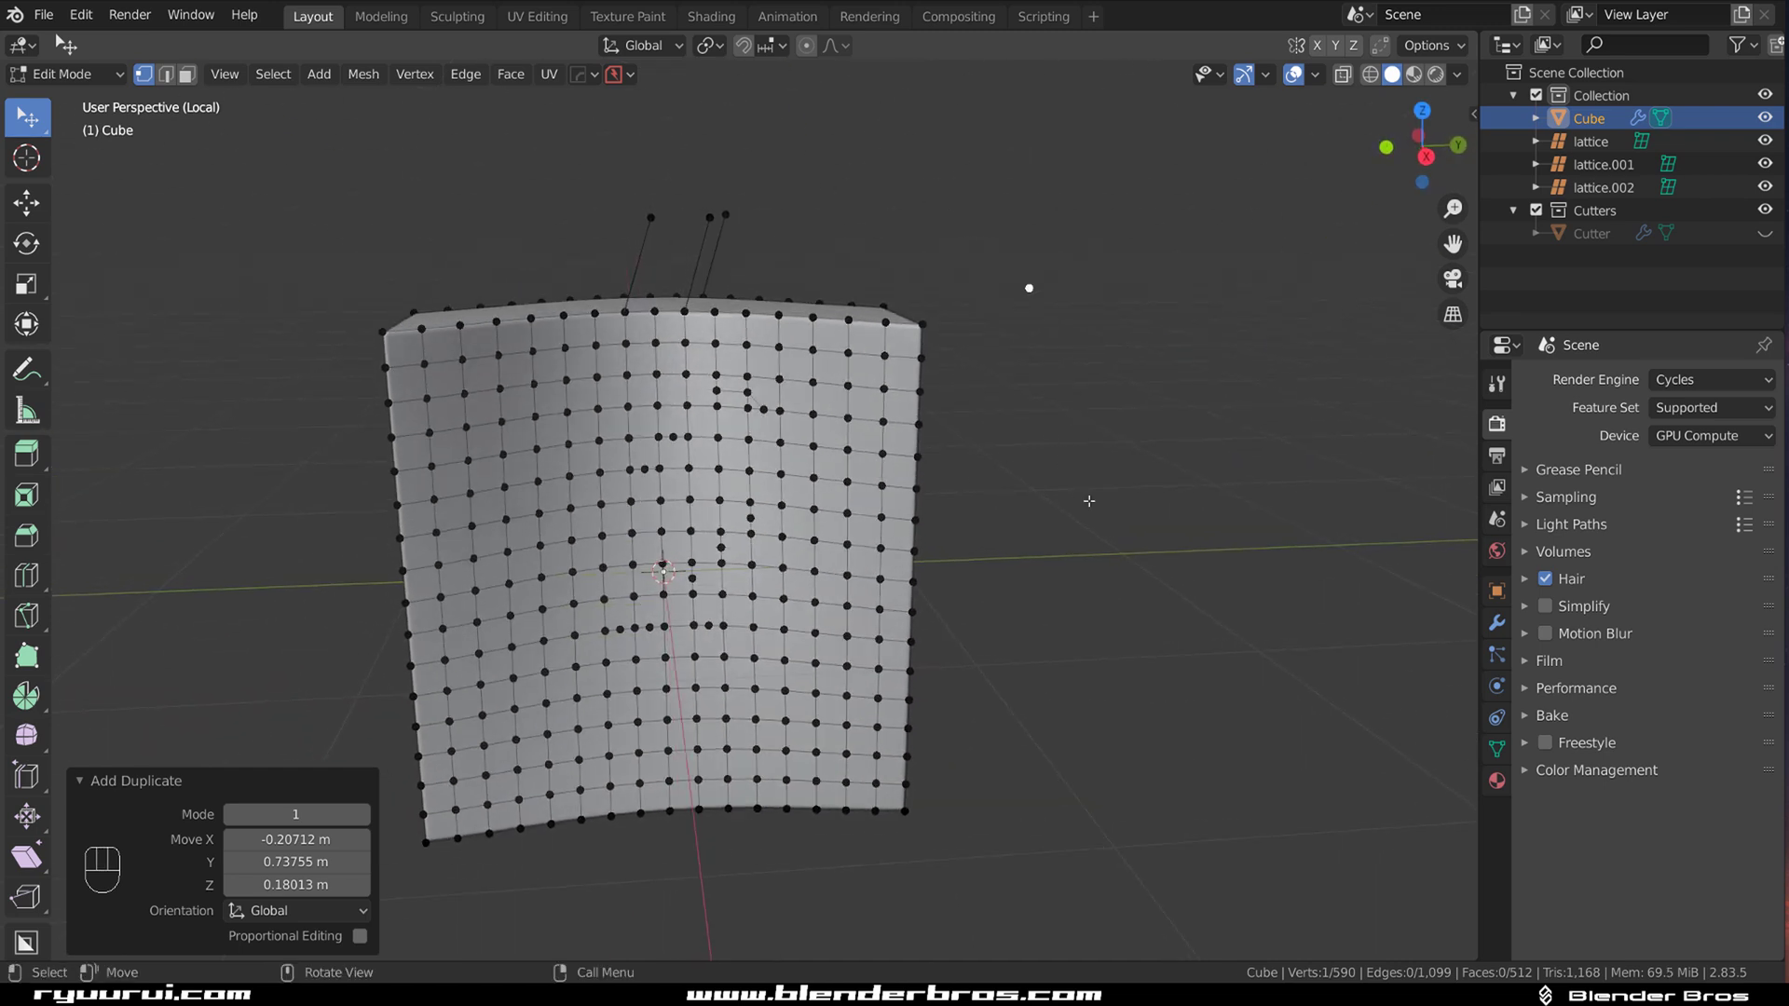
- Clean the block's mesh to remove the loose vertices, stray extruded edges and redundant points on the grid
{"action": "key", "text": "3"}
{"action": "scroll", "coordinate": [875, 518], "scroll_direction": "up", "scroll_amount": 5}
{"action": "key", "text": "Tab"}
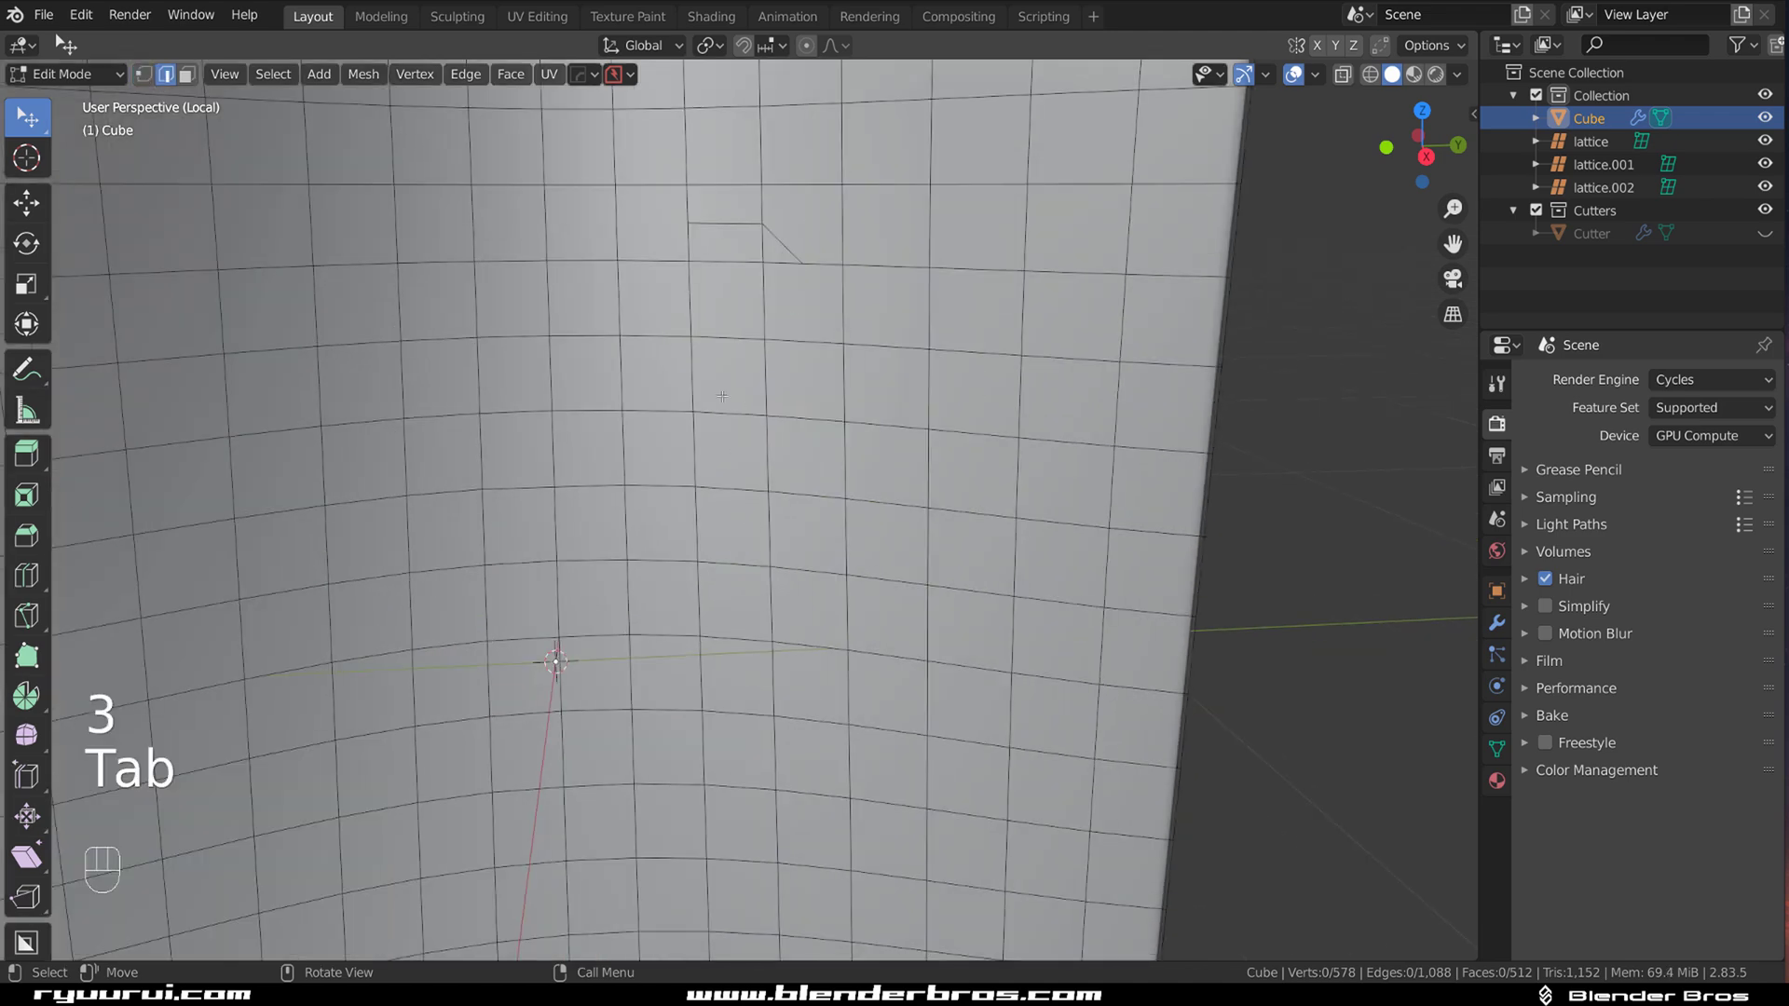
- Select the two leftover subdivision edges near the top of the curved face and dissolve them
{"action": "left_click", "coordinate": [715, 222]}
{"action": "left_click", "coordinate": [781, 244], "text": "shift"}
{"action": "scroll", "coordinate": [780, 261], "scroll_direction": "down", "scroll_amount": 2}
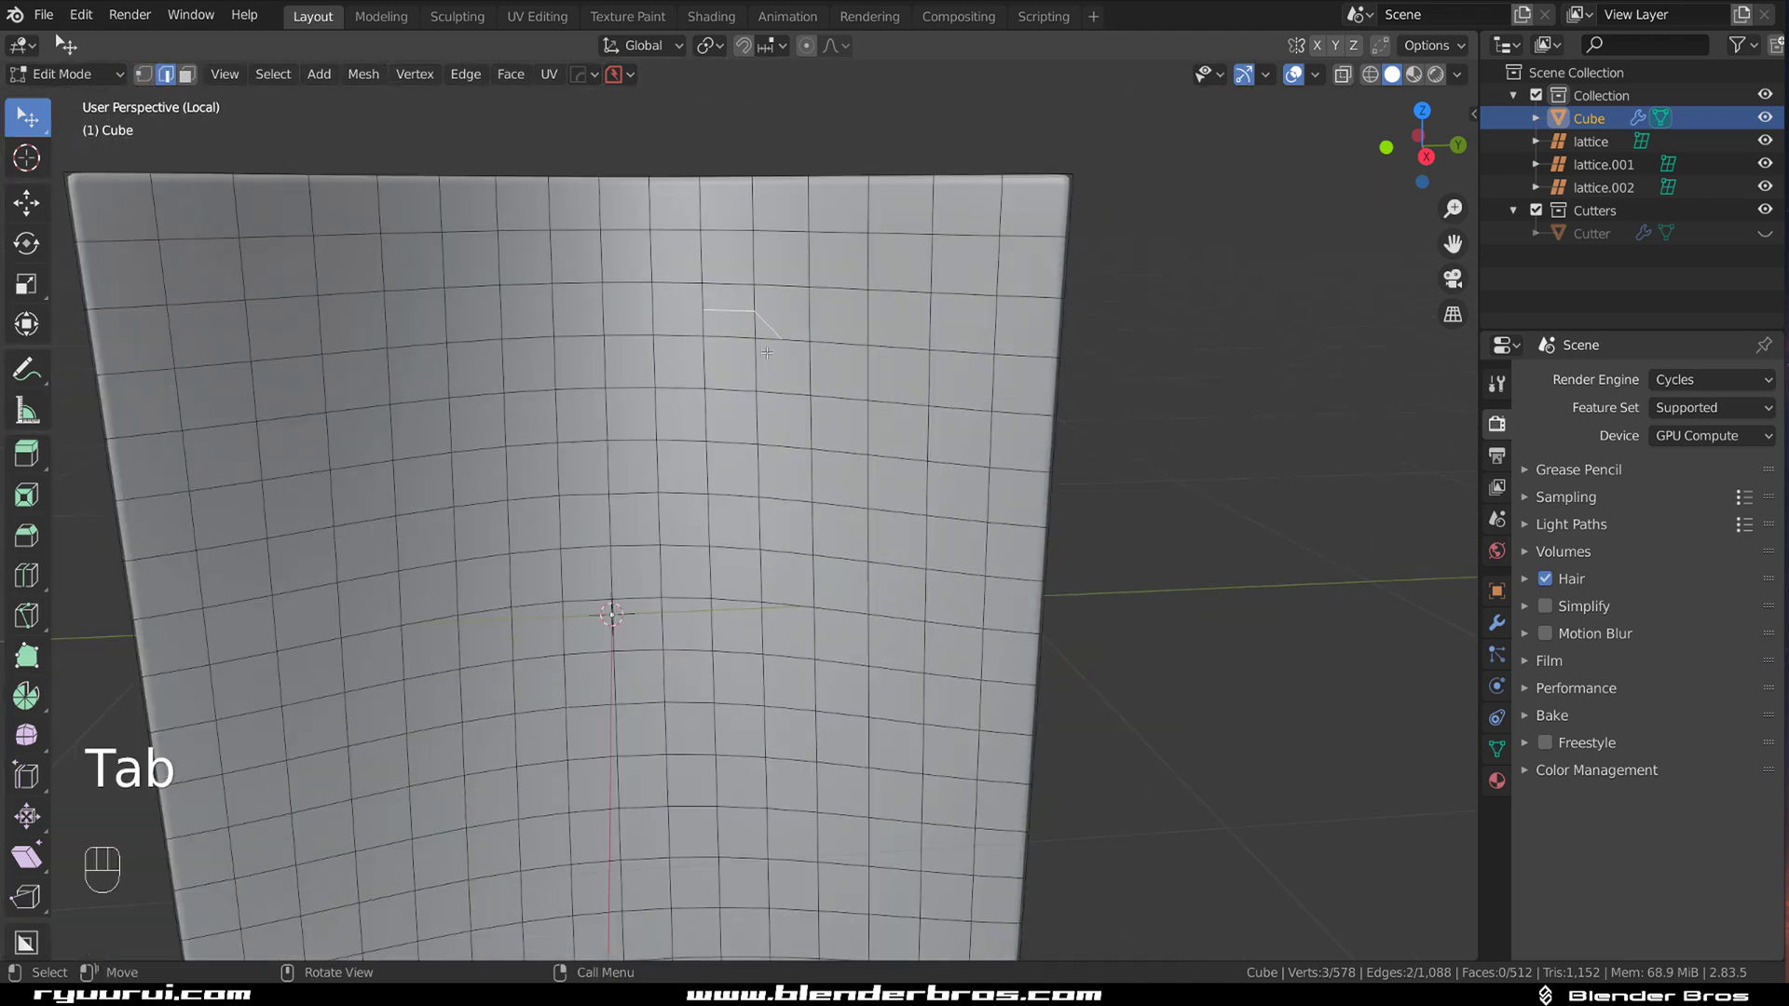
{"action": "middle_click_drag", "start_coordinate": [759, 327], "coordinate": [785, 314]}
{"action": "key", "text": "x"}
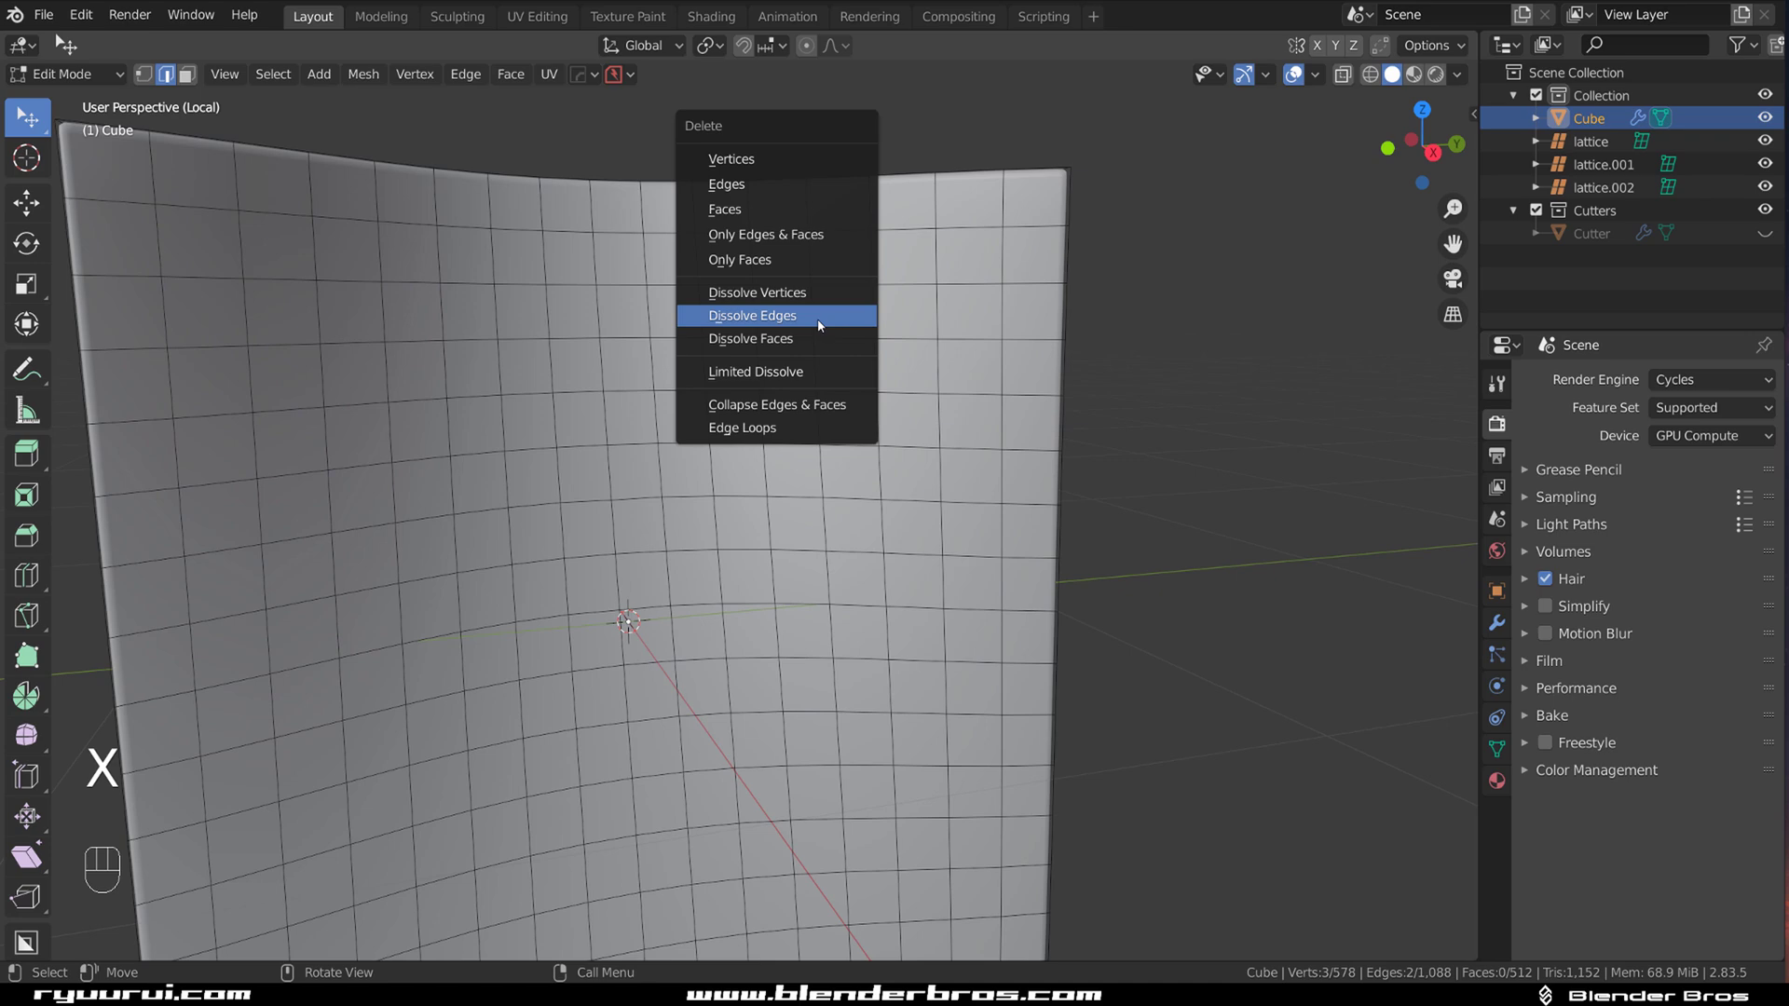
{"action": "left_click", "coordinate": [819, 325]}
- Examine the vertices and edges of the cleaned grid around the block
{"action": "scroll", "coordinate": [819, 325], "scroll_direction": "down", "scroll_amount": 5}
{"action": "middle_click_drag", "start_coordinate": [818, 326], "coordinate": [760, 342]}
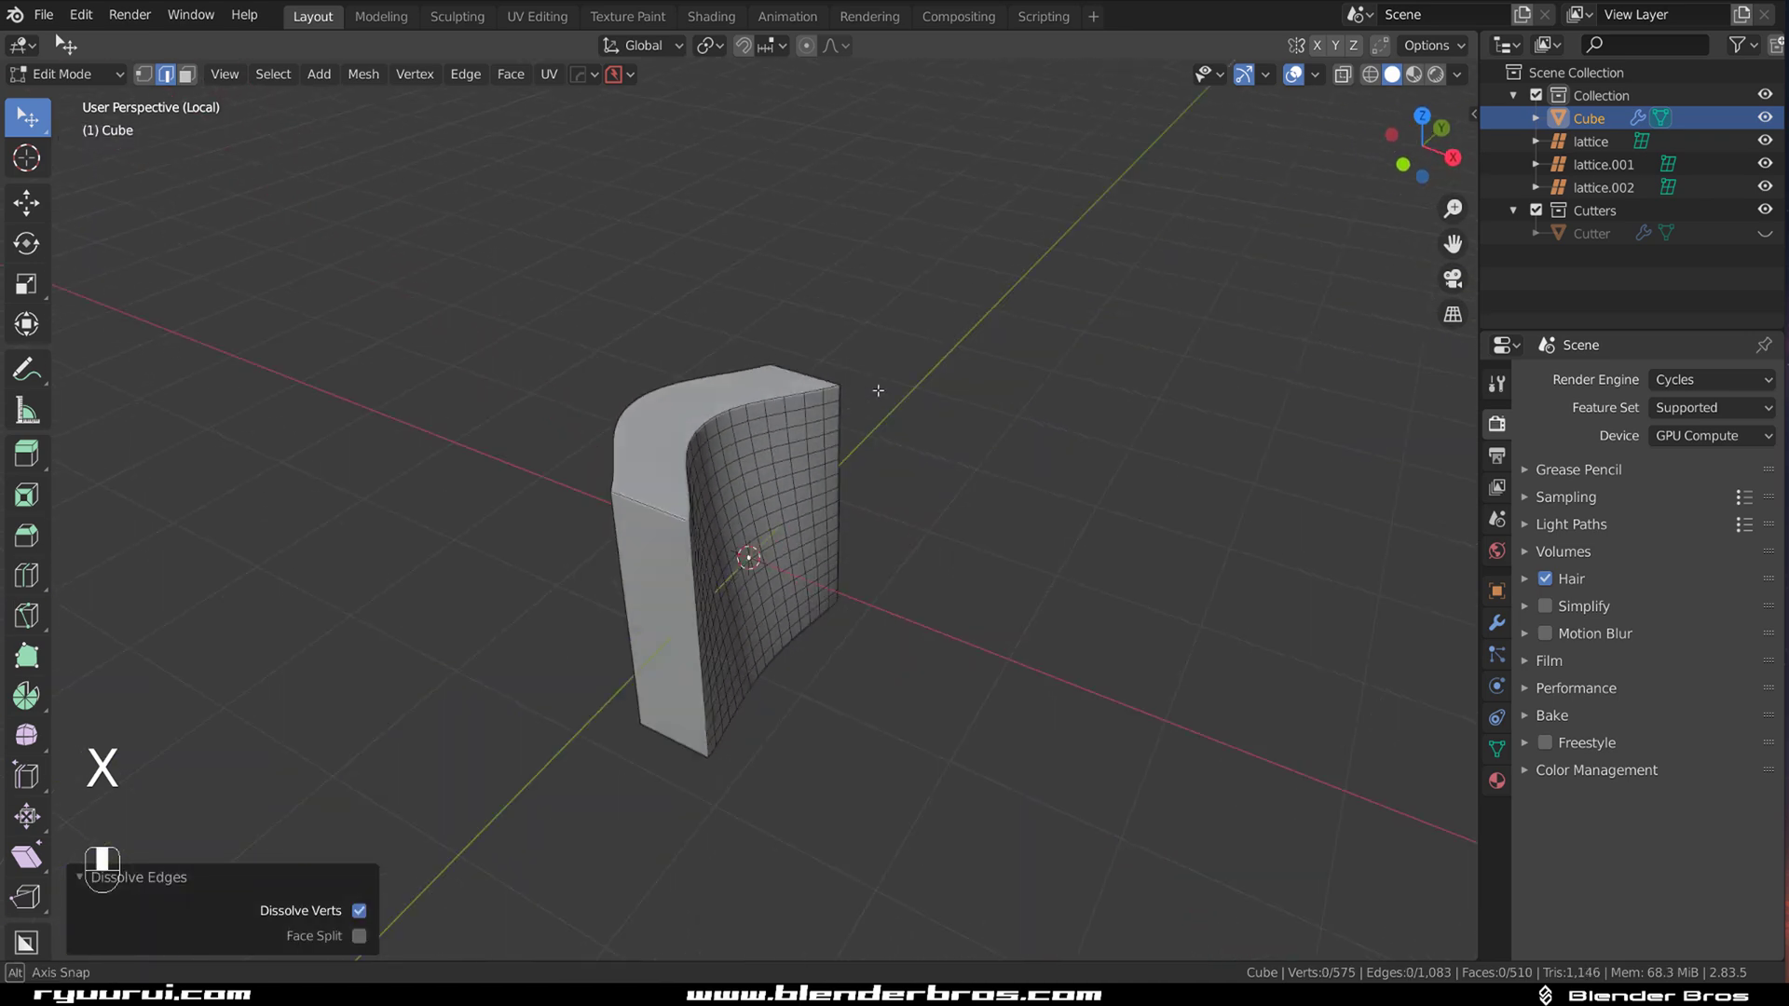
{"action": "scroll", "coordinate": [782, 337], "scroll_direction": "up", "scroll_amount": 4}
{"action": "key", "text": "Tab"}
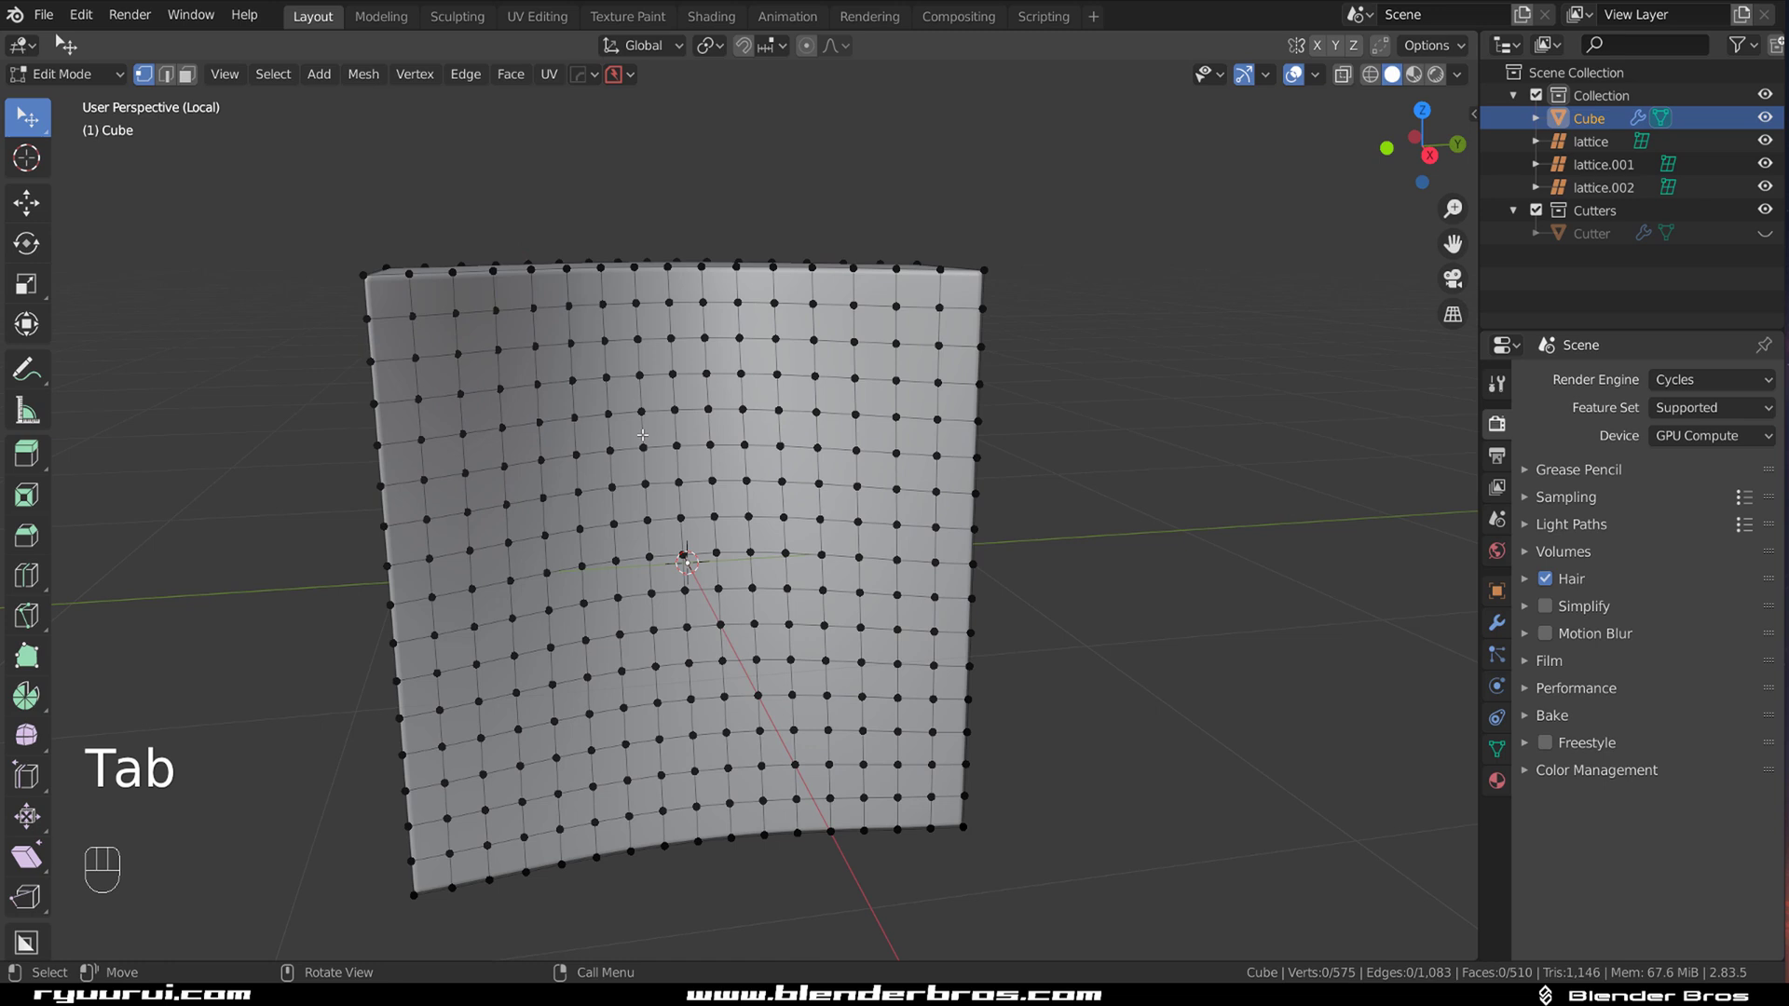
{"action": "key", "text": "Tab"}
{"action": "key", "text": "3"}
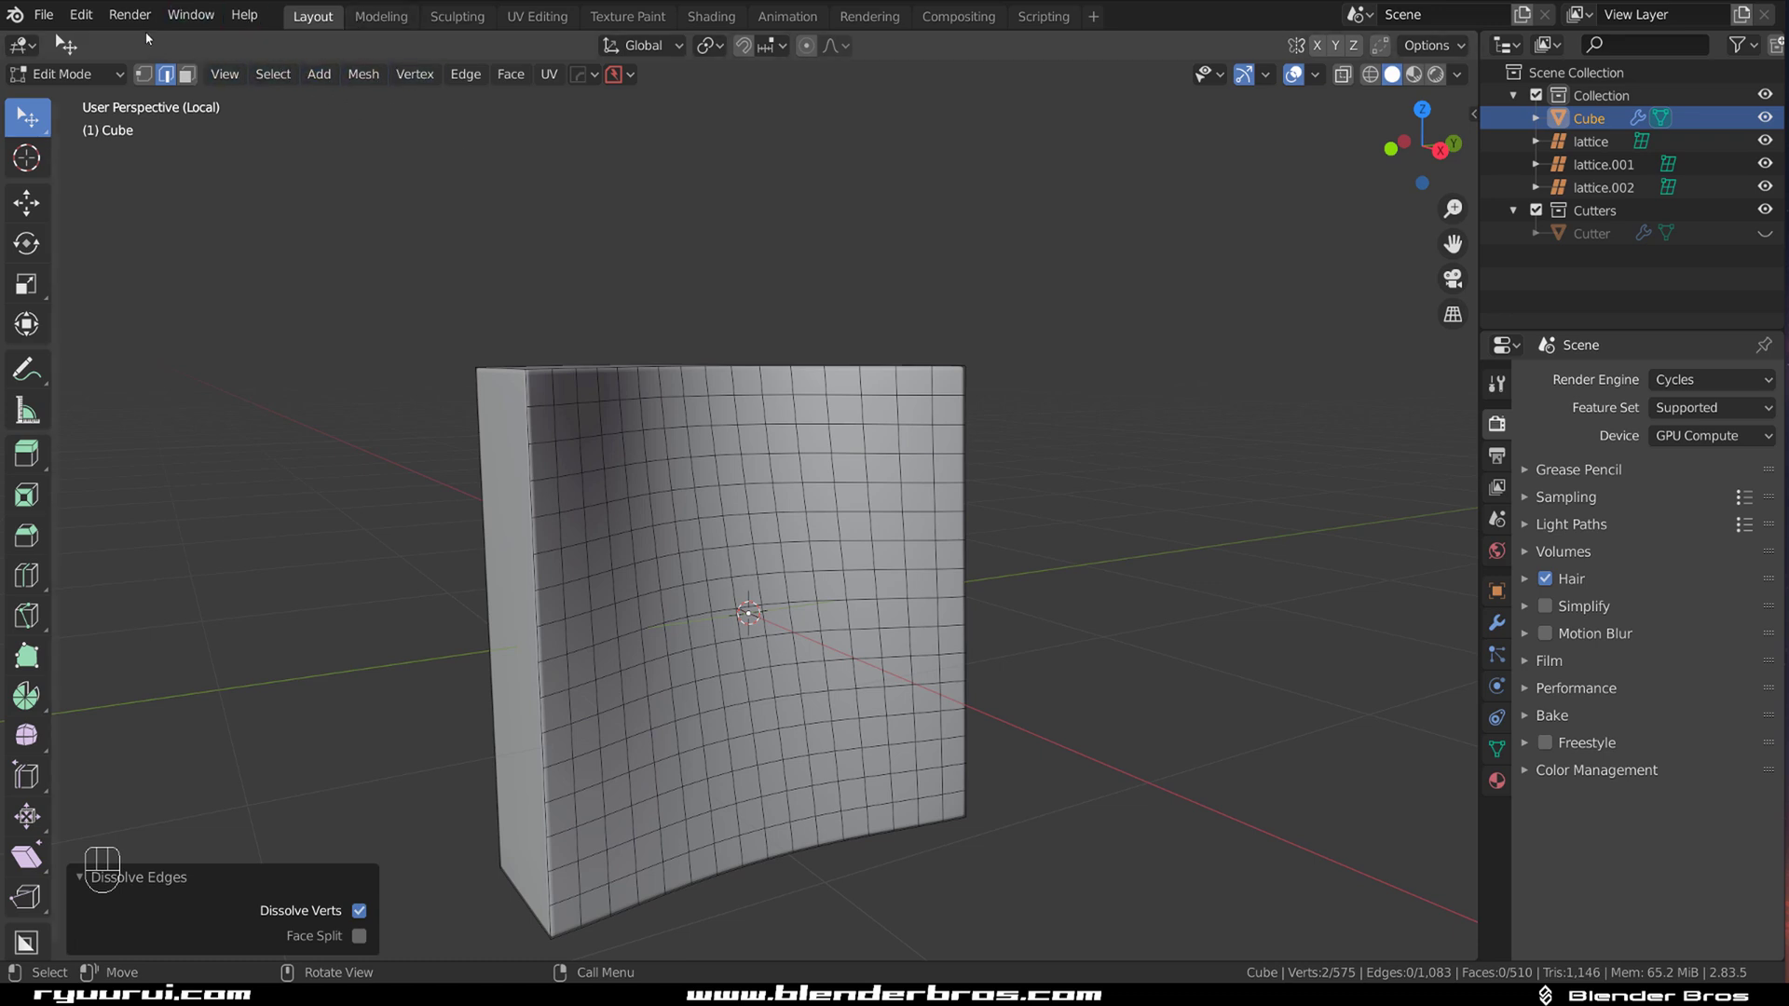
- Search the add-ons in the preferences for "3d" to check whether 3D-Print Toolbox is enabled, and close the preferences
{"action": "left_click", "coordinate": [83, 21]}
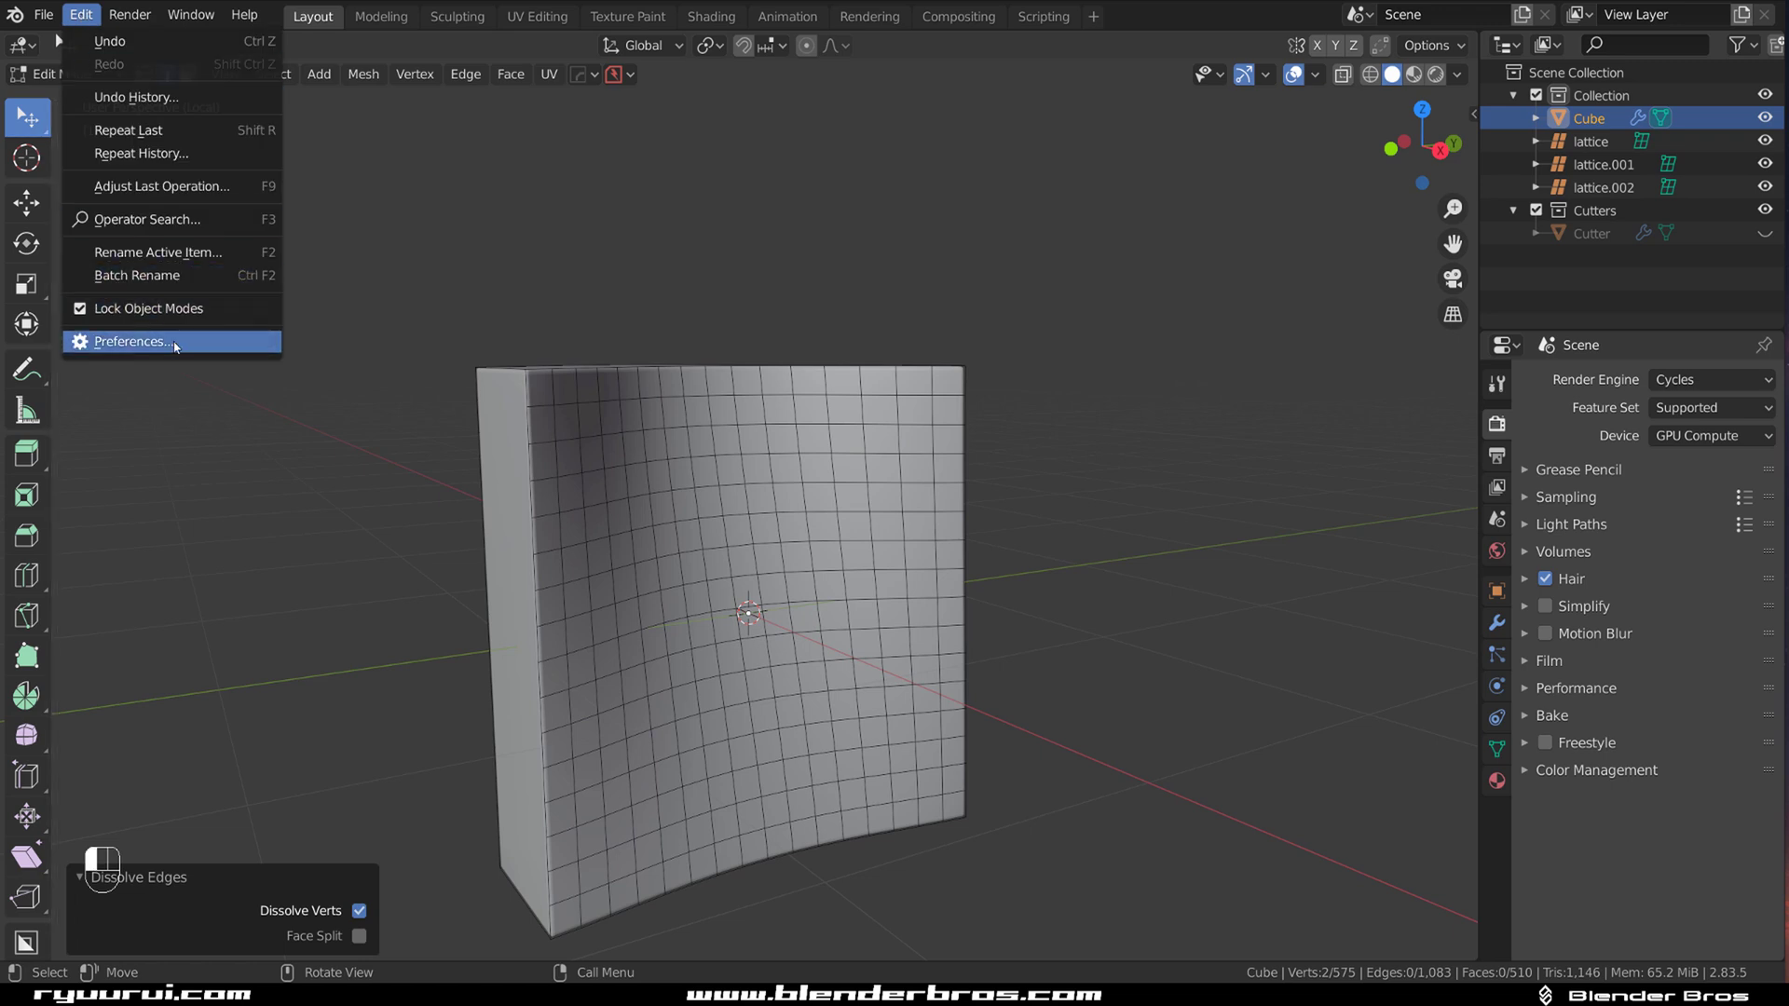
{"action": "left_click", "coordinate": [102, 342]}
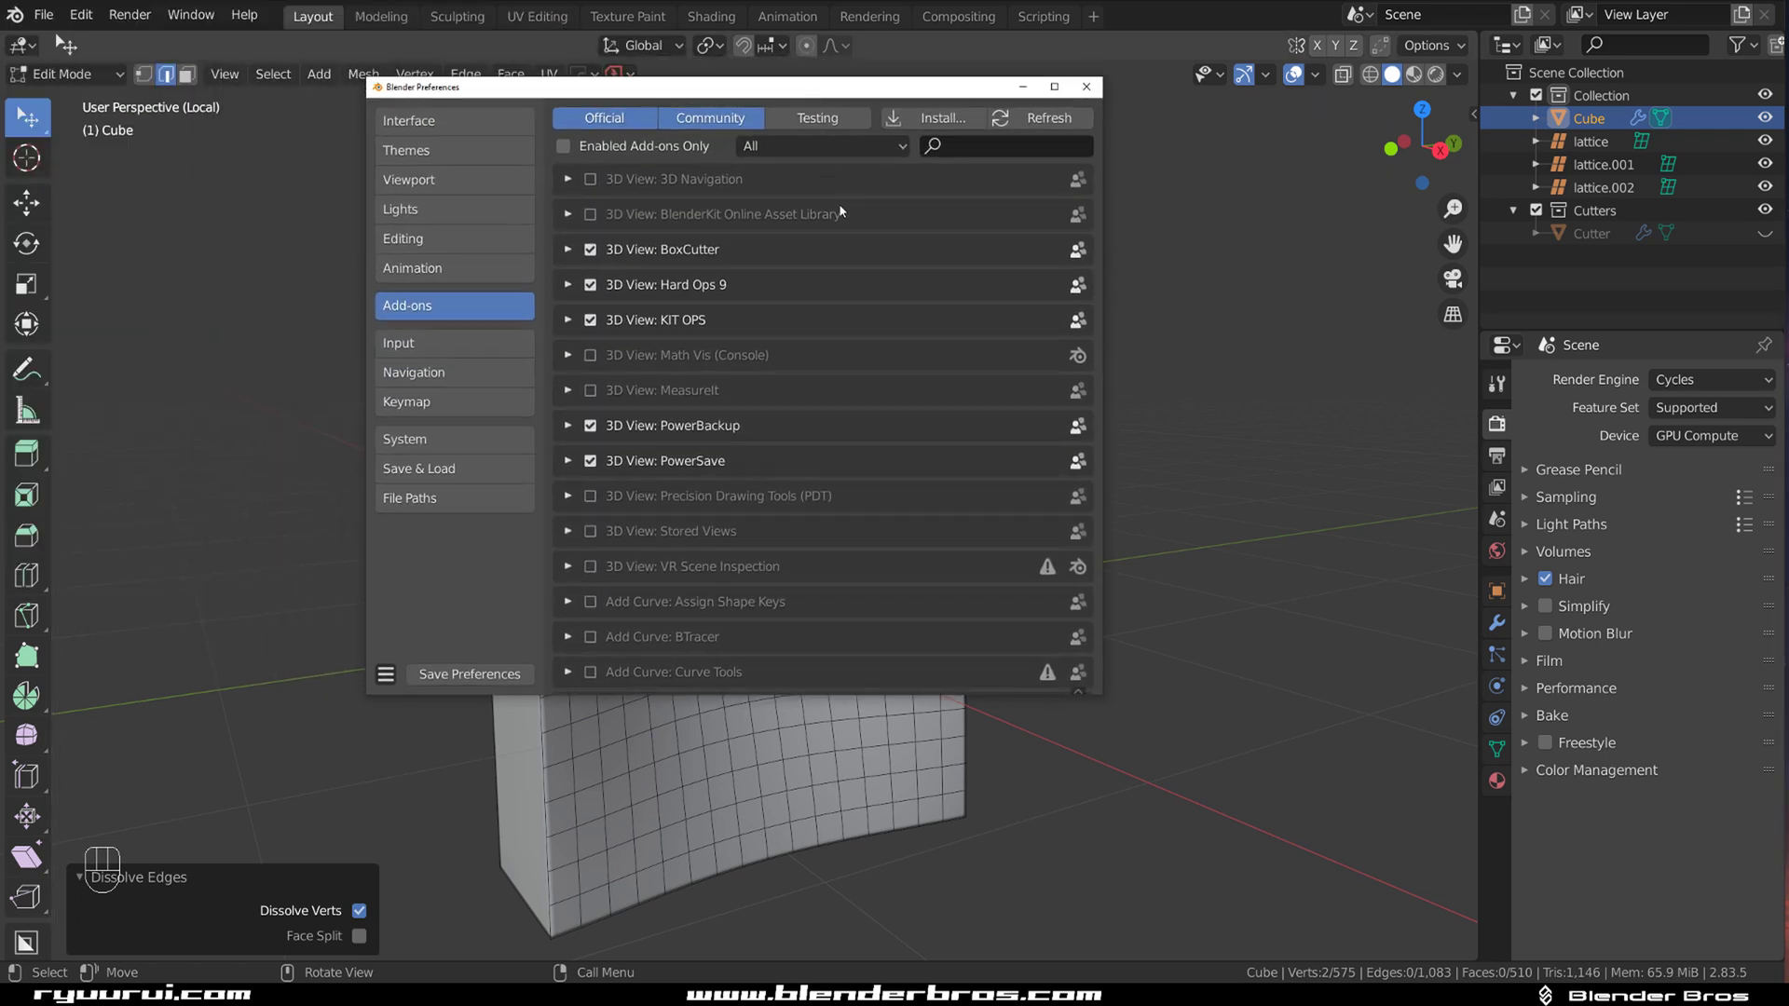
{"action": "left_click", "coordinate": [962, 152]}
{"action": "type", "text": "3d"}
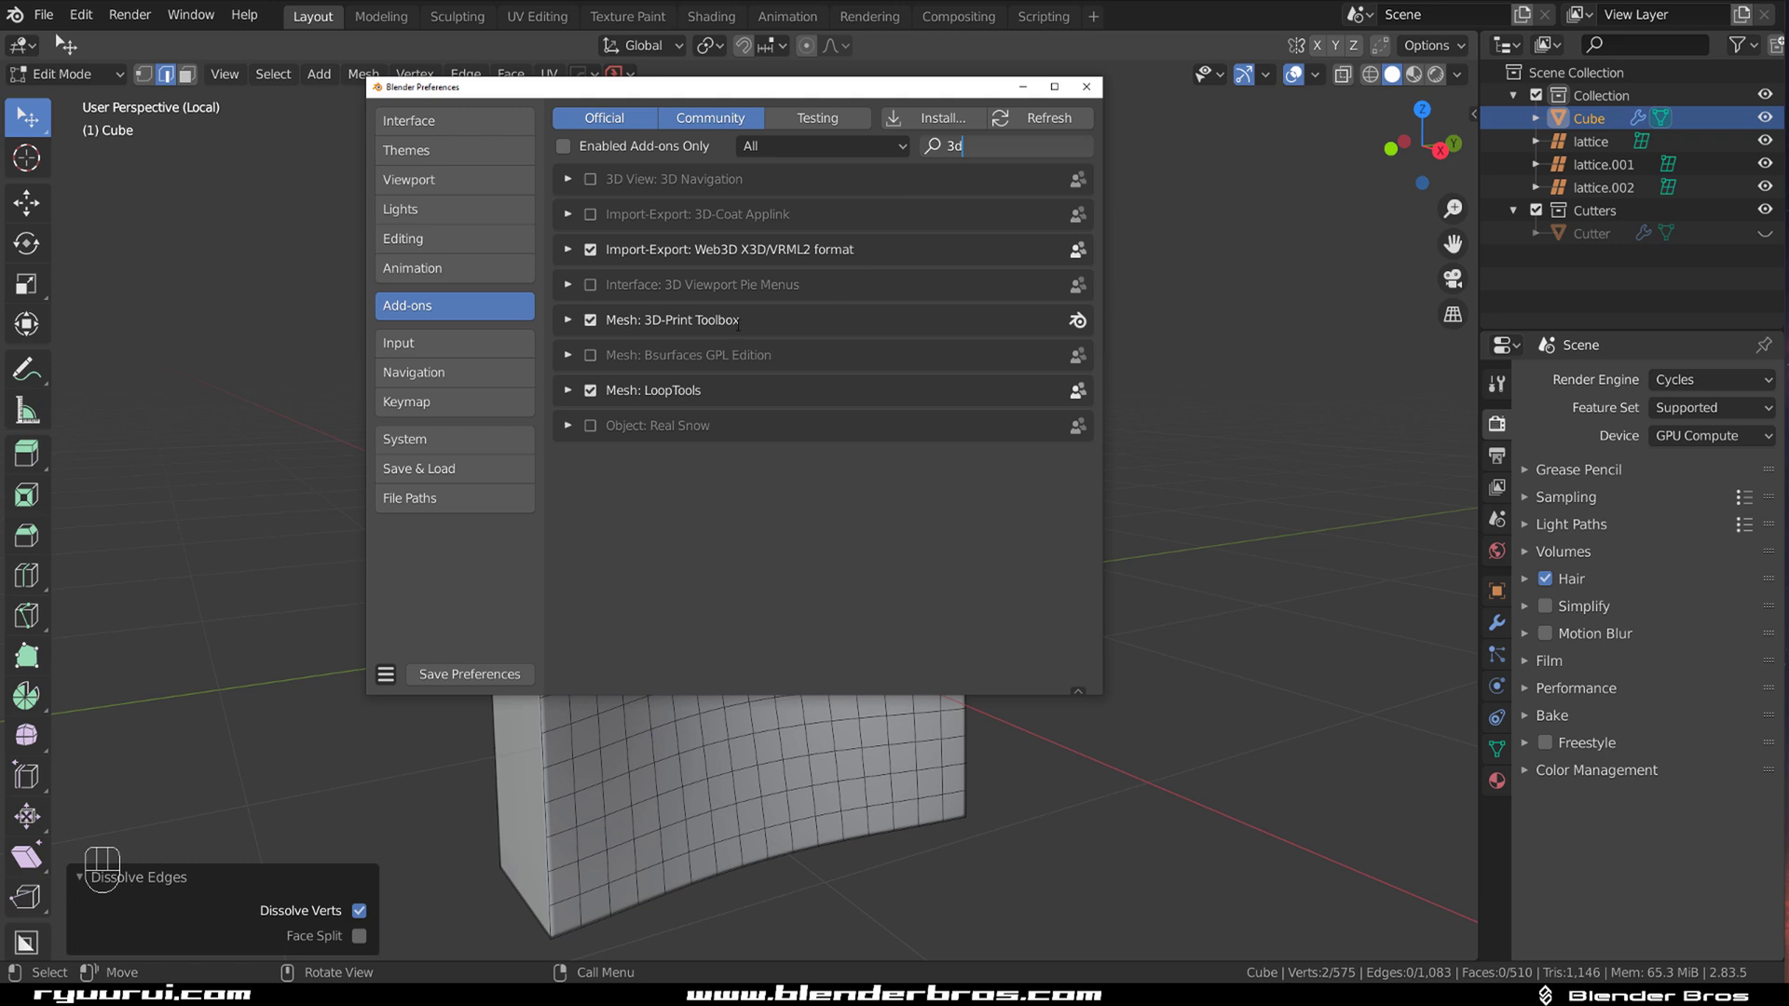
{"action": "left_click", "coordinate": [1085, 86]}
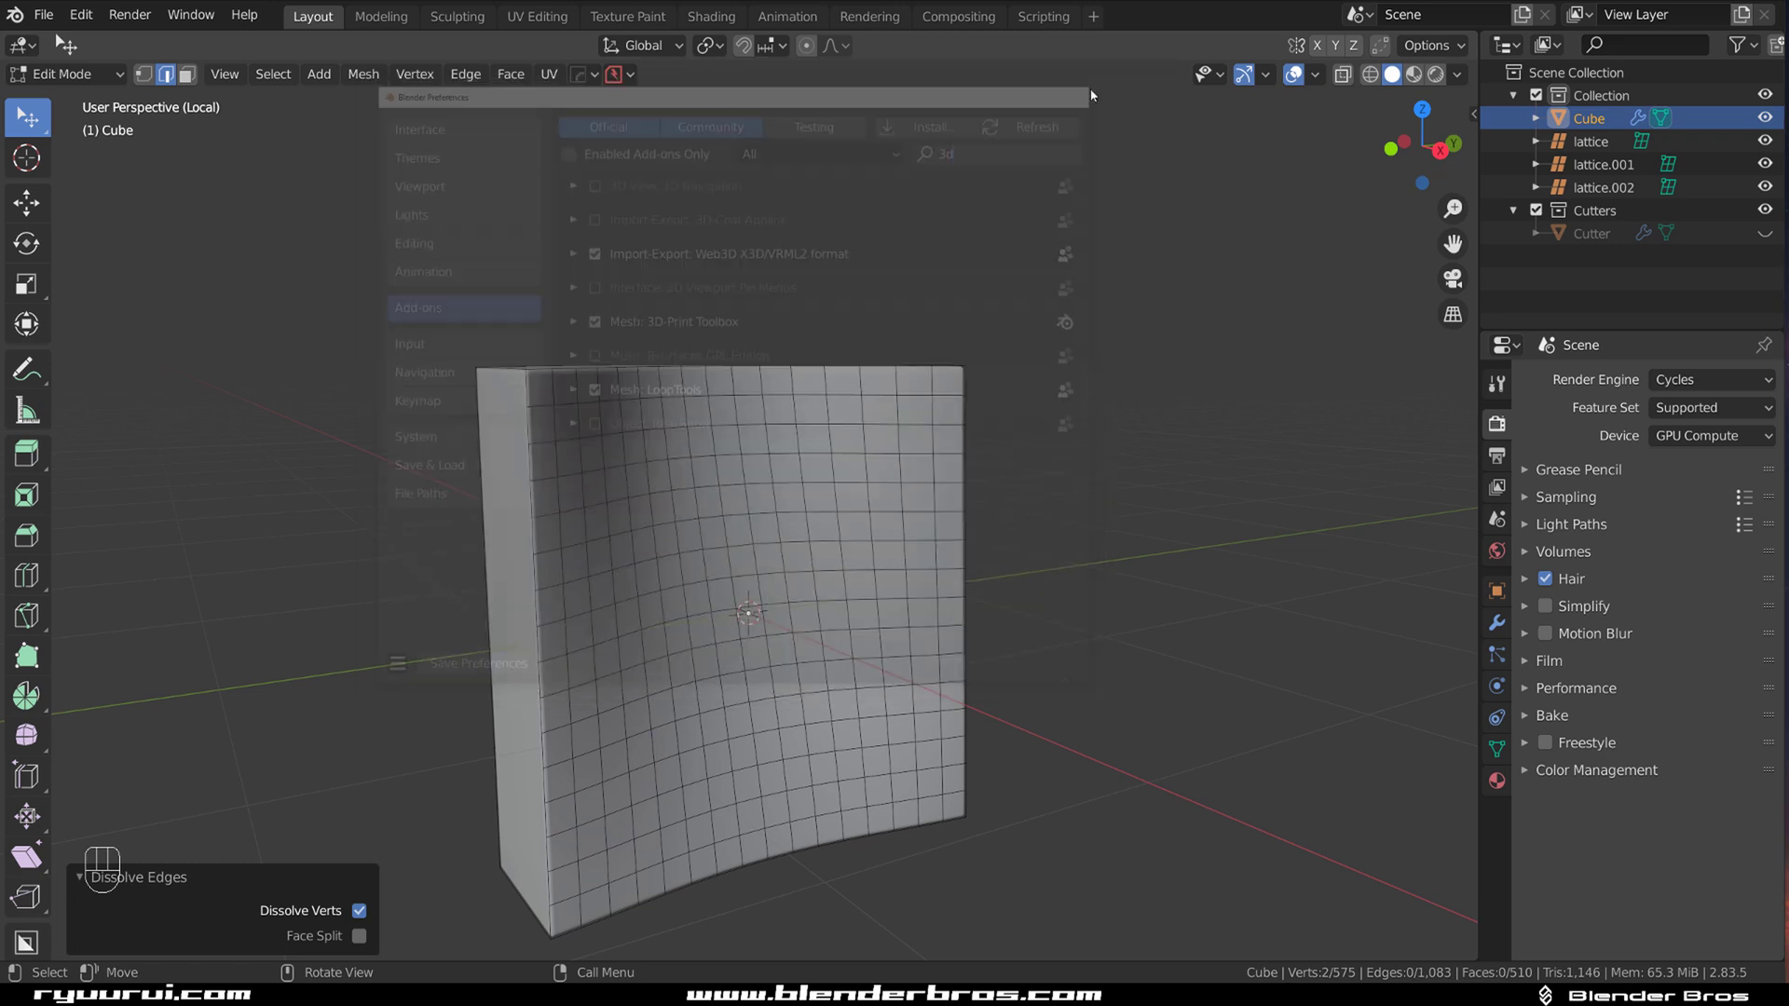
- Show the block with its lattices, isolate it again in local view and examine its vertex grid in Edit Mode
{"action": "scroll", "coordinate": [1008, 511], "scroll_direction": "down", "scroll_amount": 1}
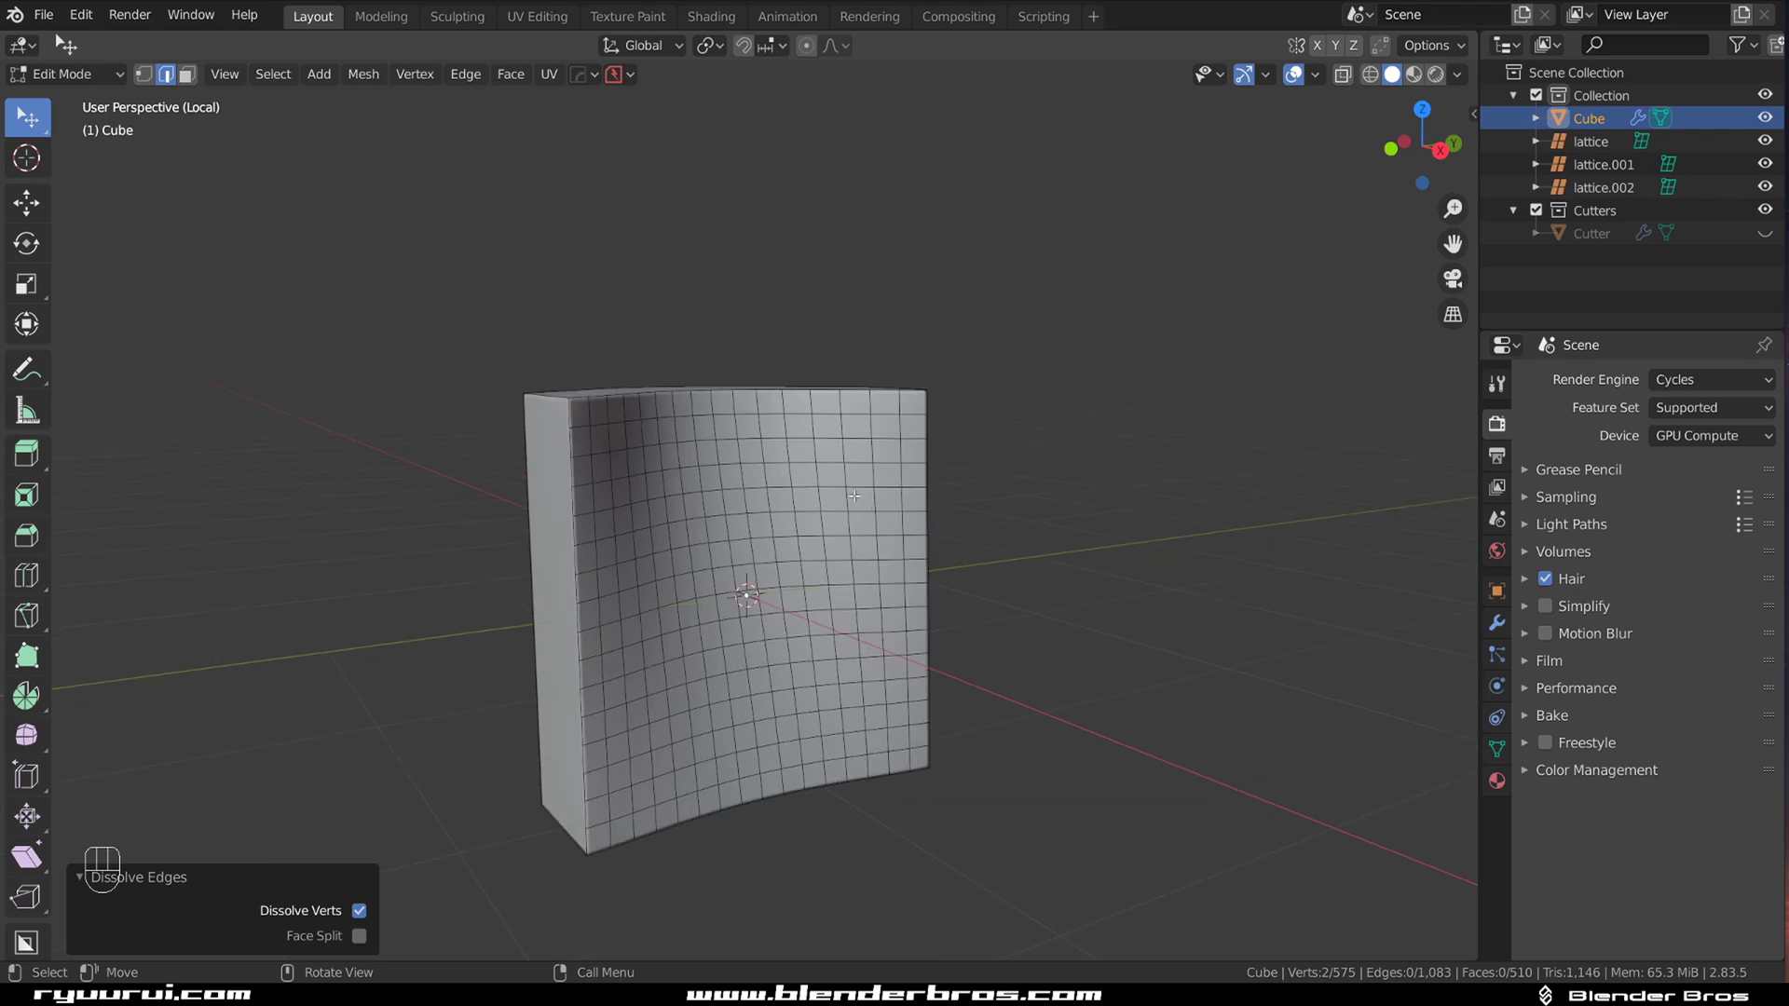
{"action": "middle_click_drag", "start_coordinate": [854, 496], "coordinate": [813, 472]}
{"action": "key", "text": "KP_Divide"}
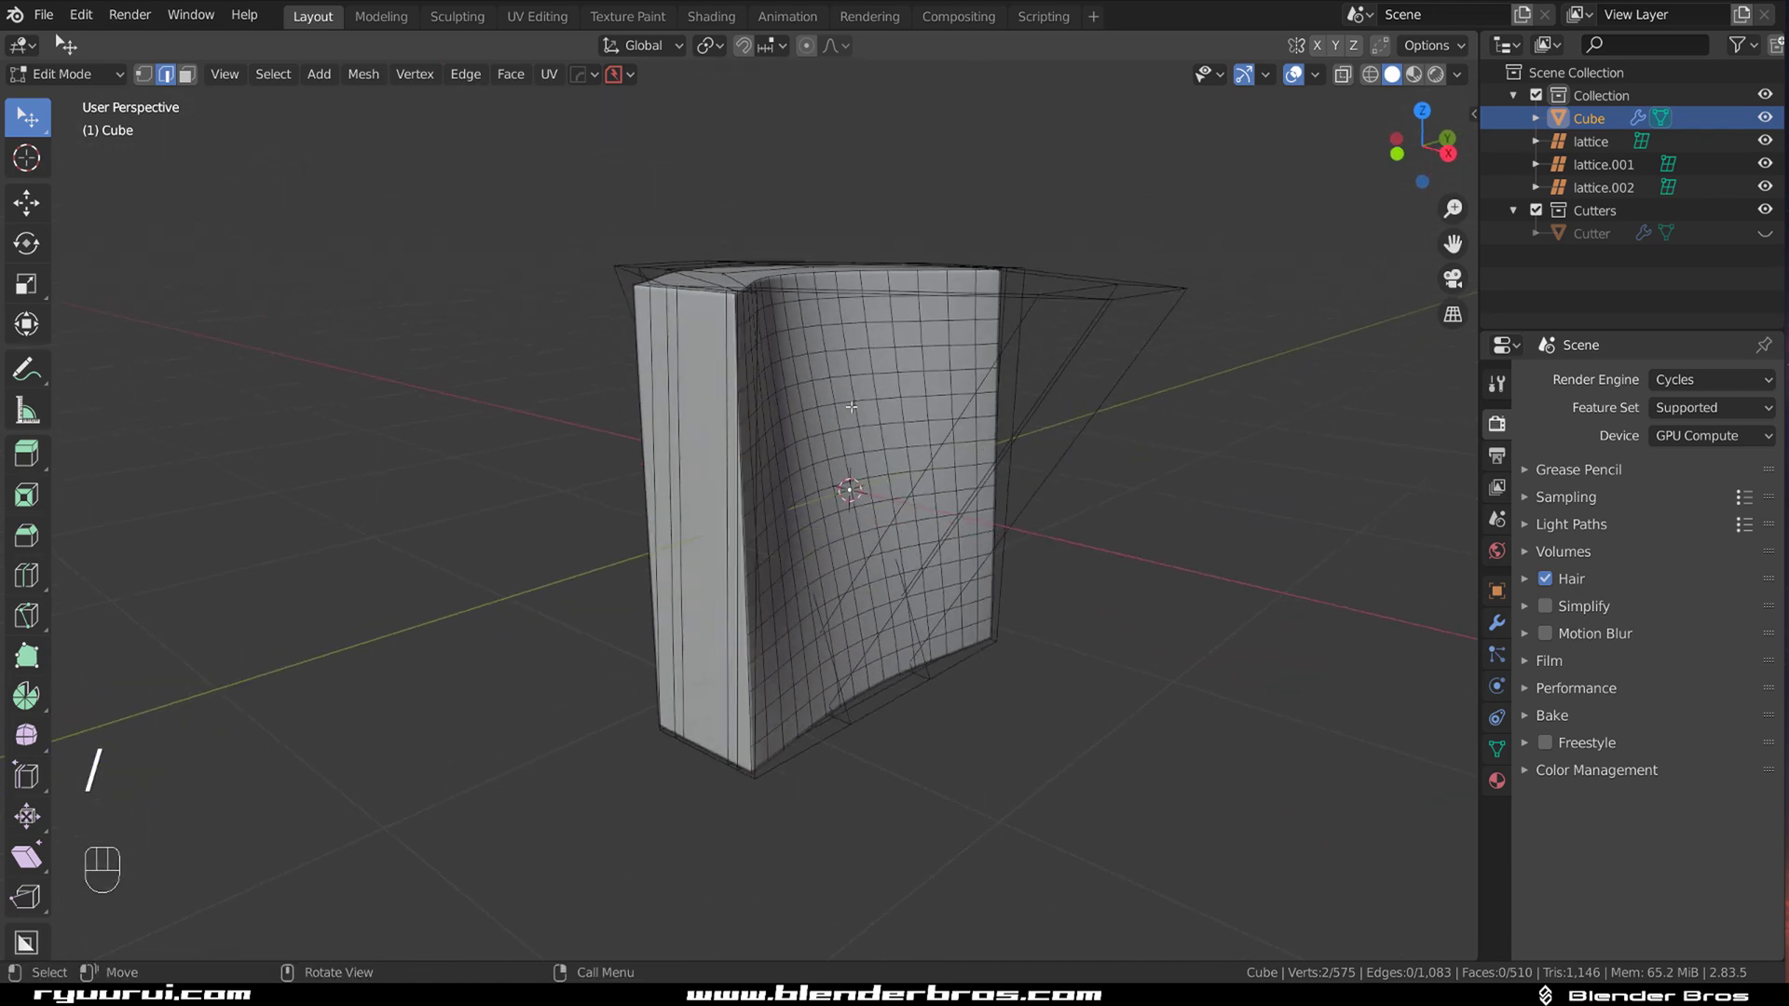
{"action": "key", "text": "Tab"}
{"action": "key", "text": "KP_Divide"}
{"action": "scroll", "coordinate": [802, 364], "scroll_direction": "down", "scroll_amount": 3}
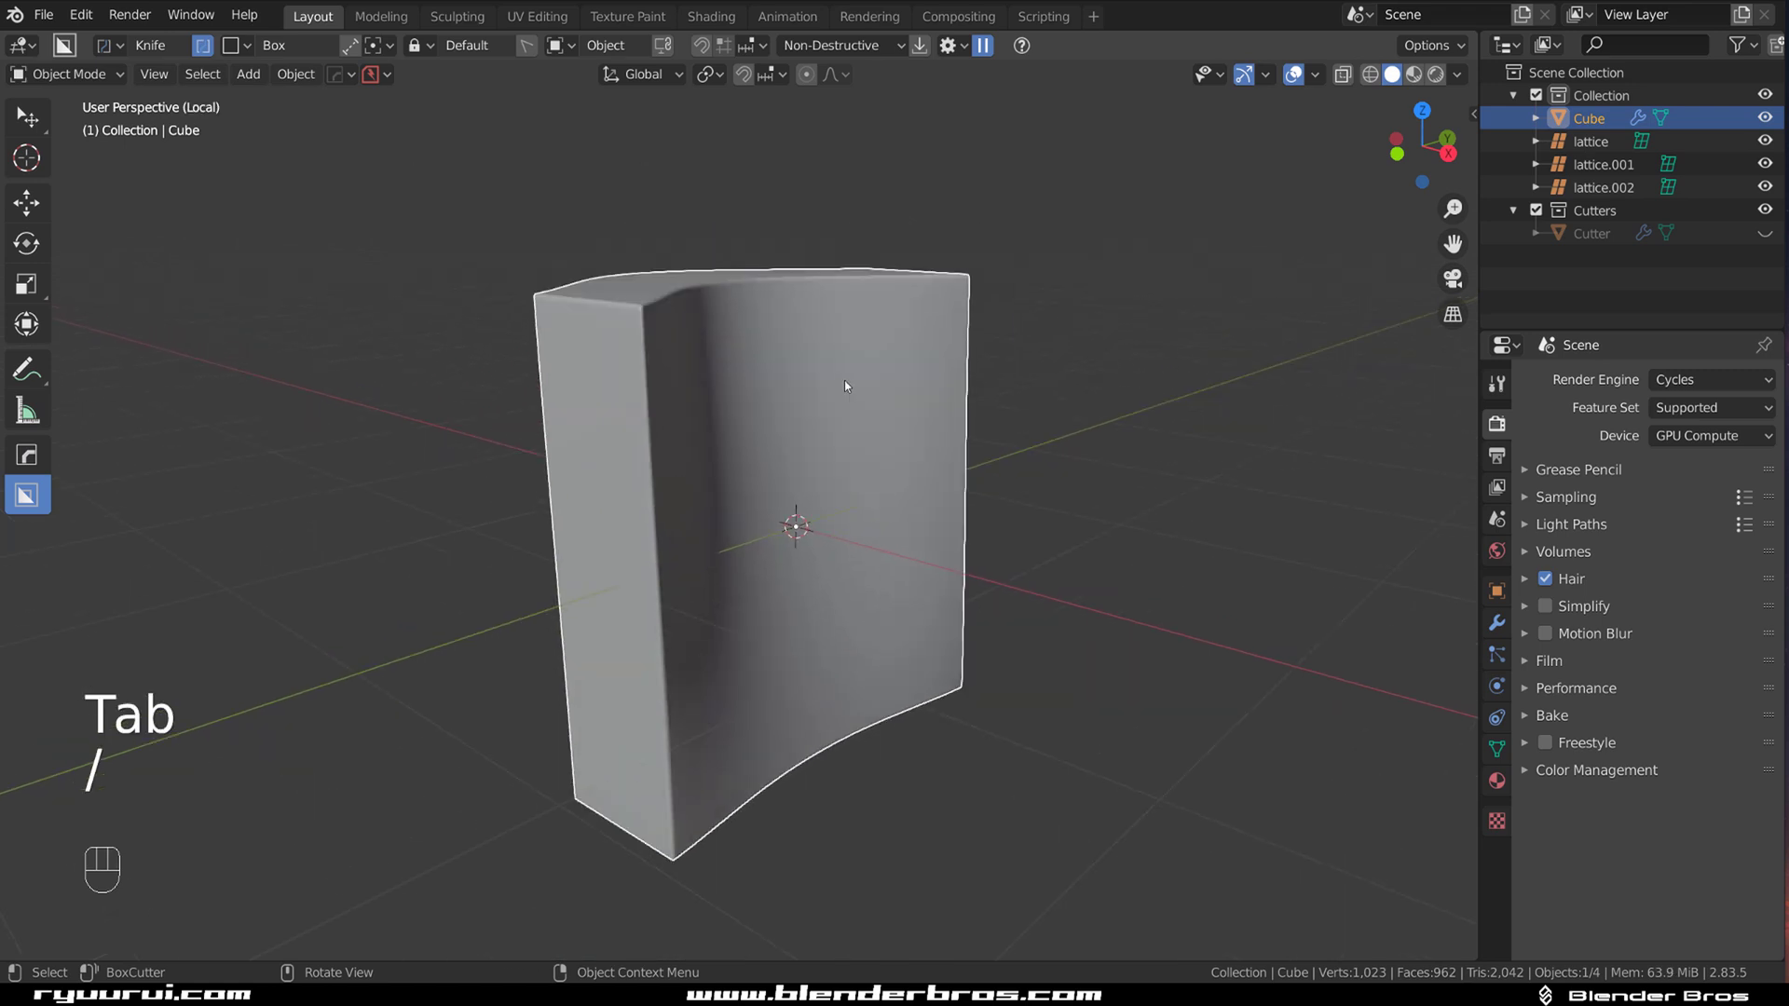
{"action": "key", "text": "Tab"}
{"action": "middle_click_drag", "start_coordinate": [844, 384], "coordinate": [758, 405]}
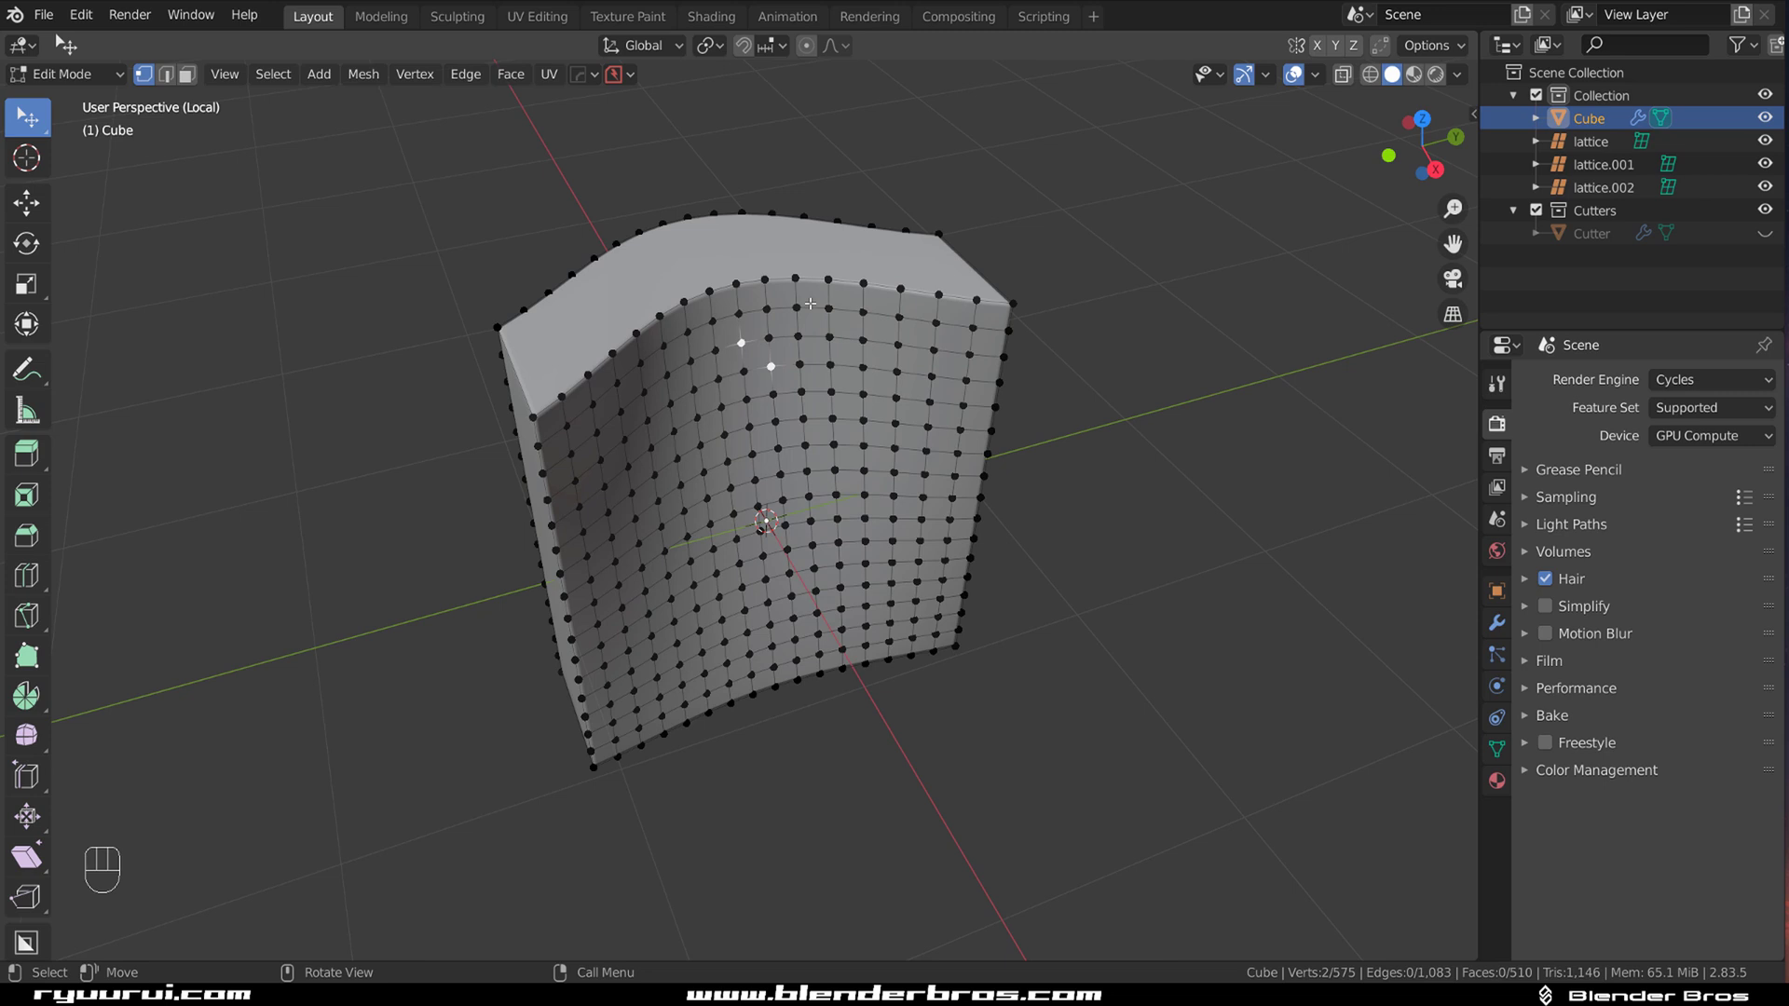
{"action": "middle_click_drag", "start_coordinate": [882, 528], "coordinate": [689, 392]}
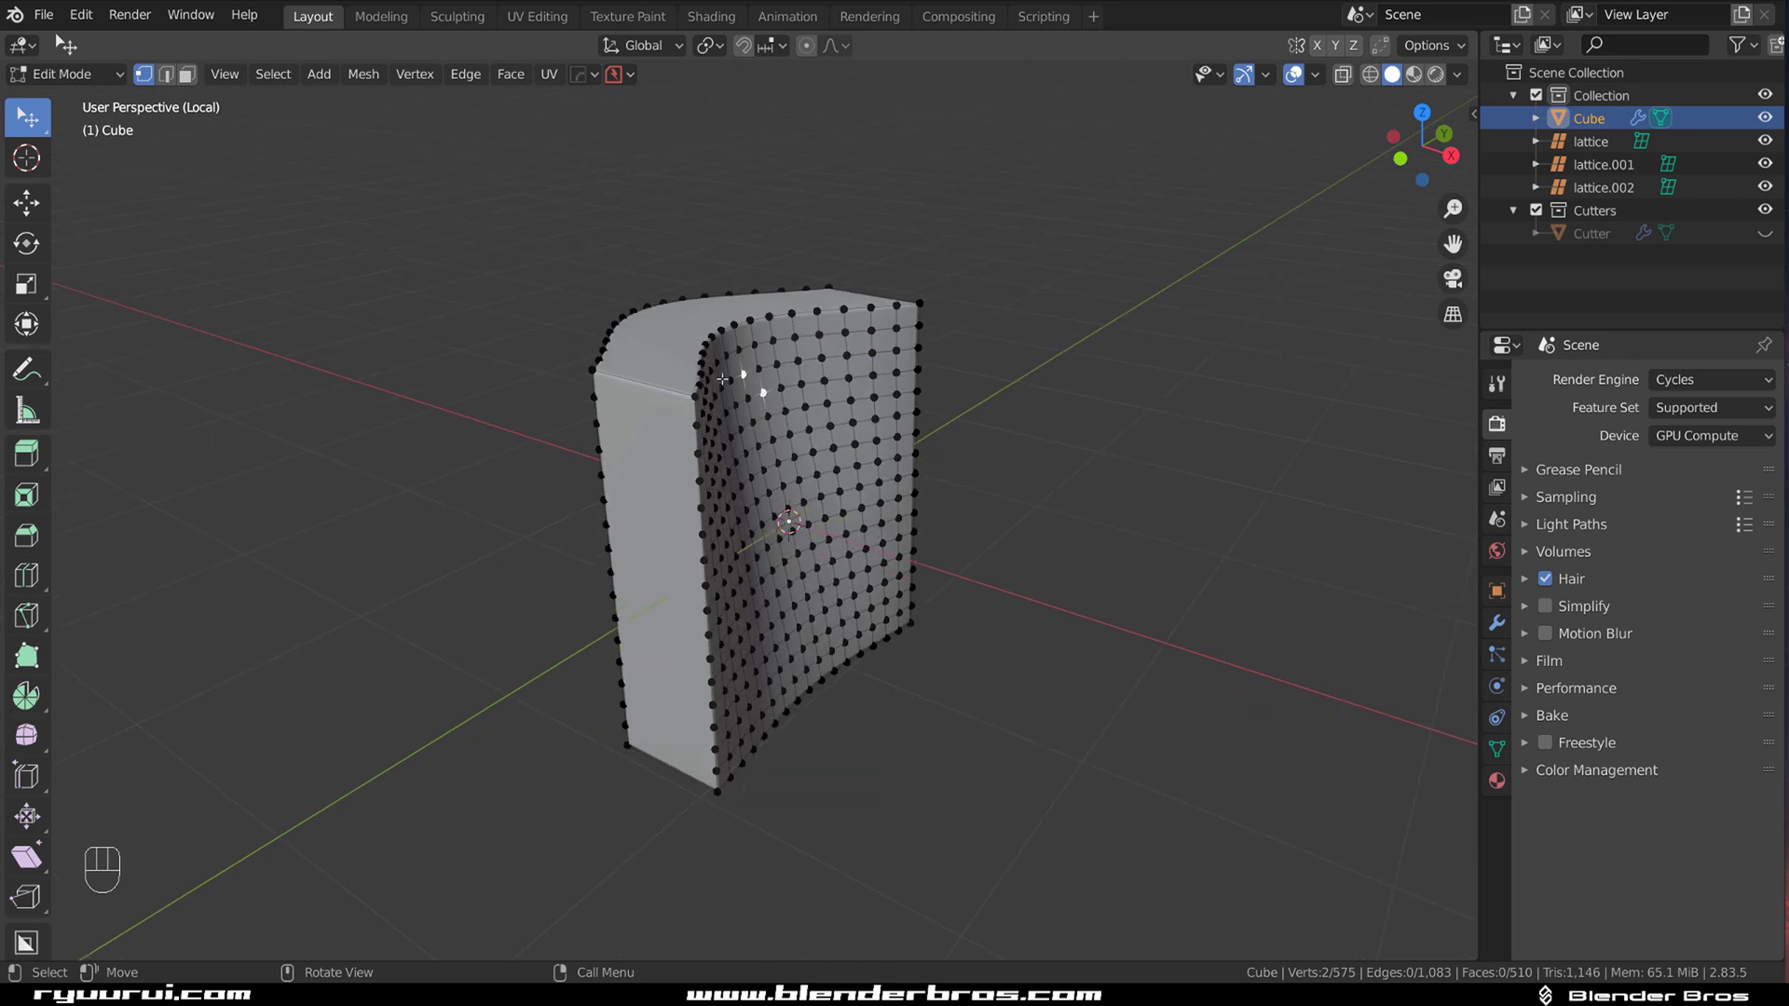
- Select six scattered faces on the curved side, duplicate them in place and return to Object Mode
{"action": "key", "text": "Tab"}
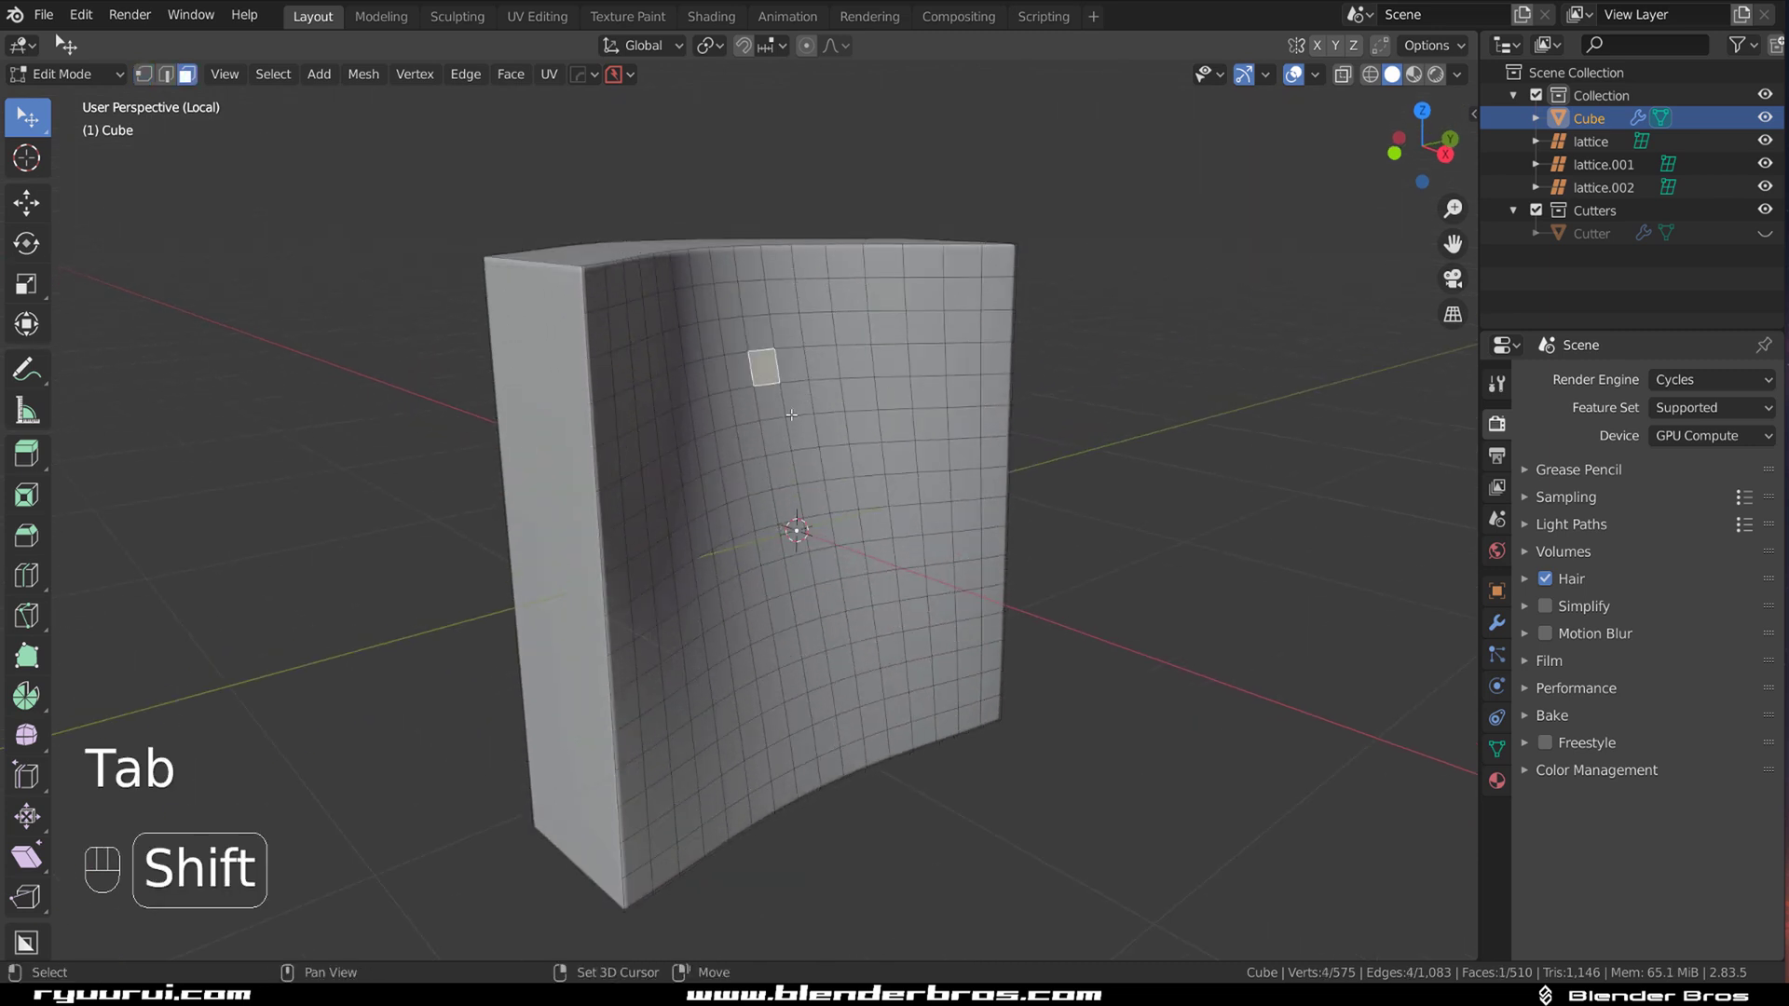
{"action": "left_click", "coordinate": [797, 398], "text": "shift"}
{"action": "left_click", "coordinate": [746, 554], "text": "shift"}
{"action": "left_click", "coordinate": [805, 605], "text": "shift"}
{"action": "left_click", "coordinate": [902, 490], "text": "shift"}
{"action": "left_click", "coordinate": [855, 362], "text": "shift"}
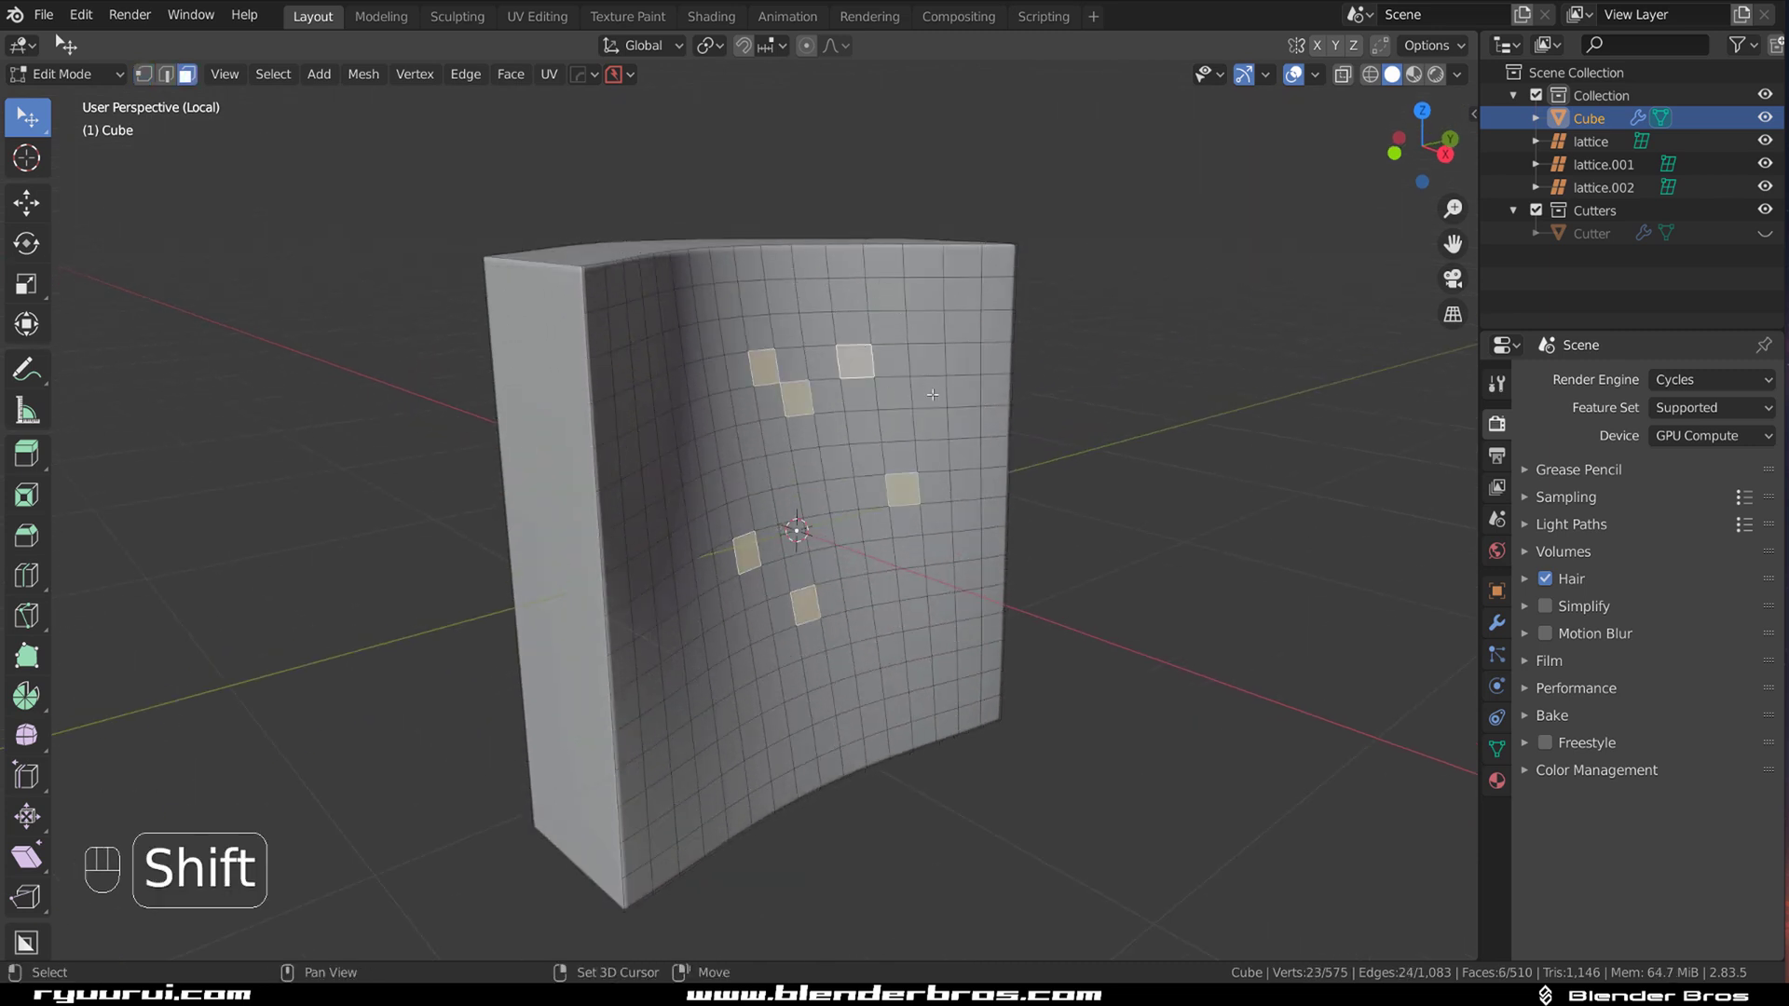
{"action": "middle_click_drag", "start_coordinate": [933, 394], "coordinate": [918, 422]}
{"action": "key", "text": "shift+d"}
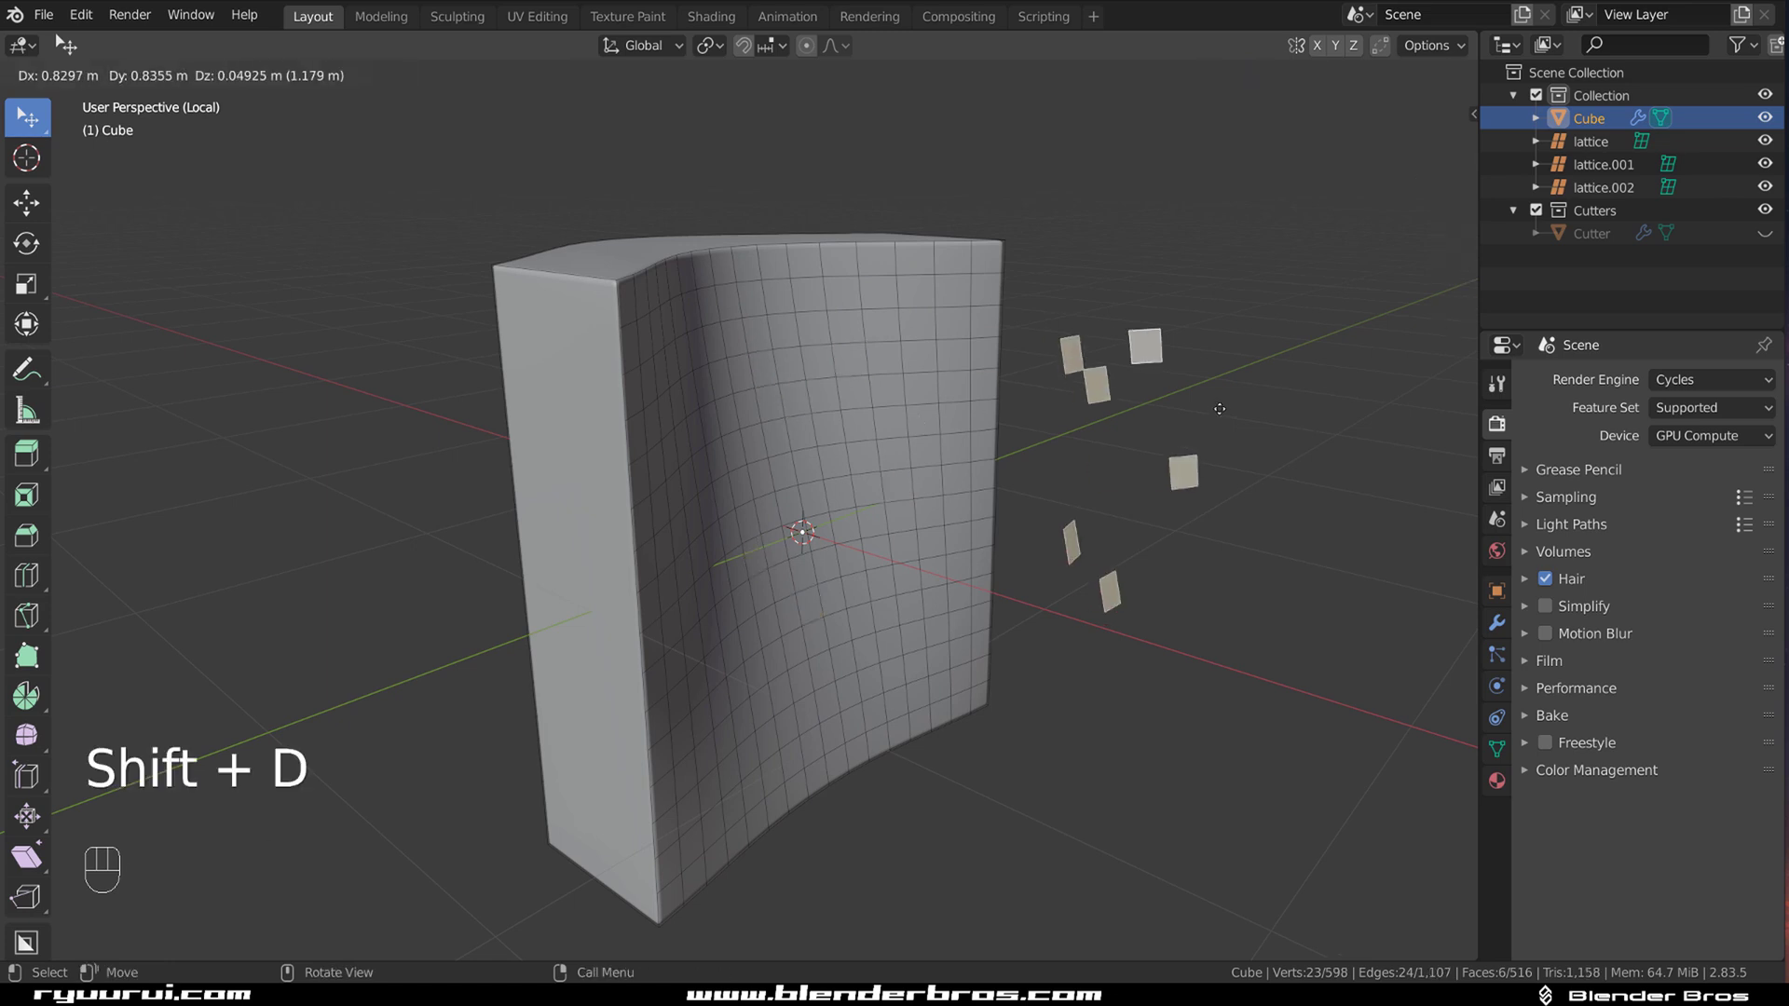
{"action": "right_click", "coordinate": [1209, 412]}
{"action": "key", "text": "Tab"}
- Examine the curved face's shading for artifacts around the duplicated faces from several angles
{"action": "middle_click_drag", "start_coordinate": [1047, 414], "coordinate": [913, 426]}
{"action": "scroll", "coordinate": [760, 427], "scroll_direction": "up", "scroll_amount": 2}
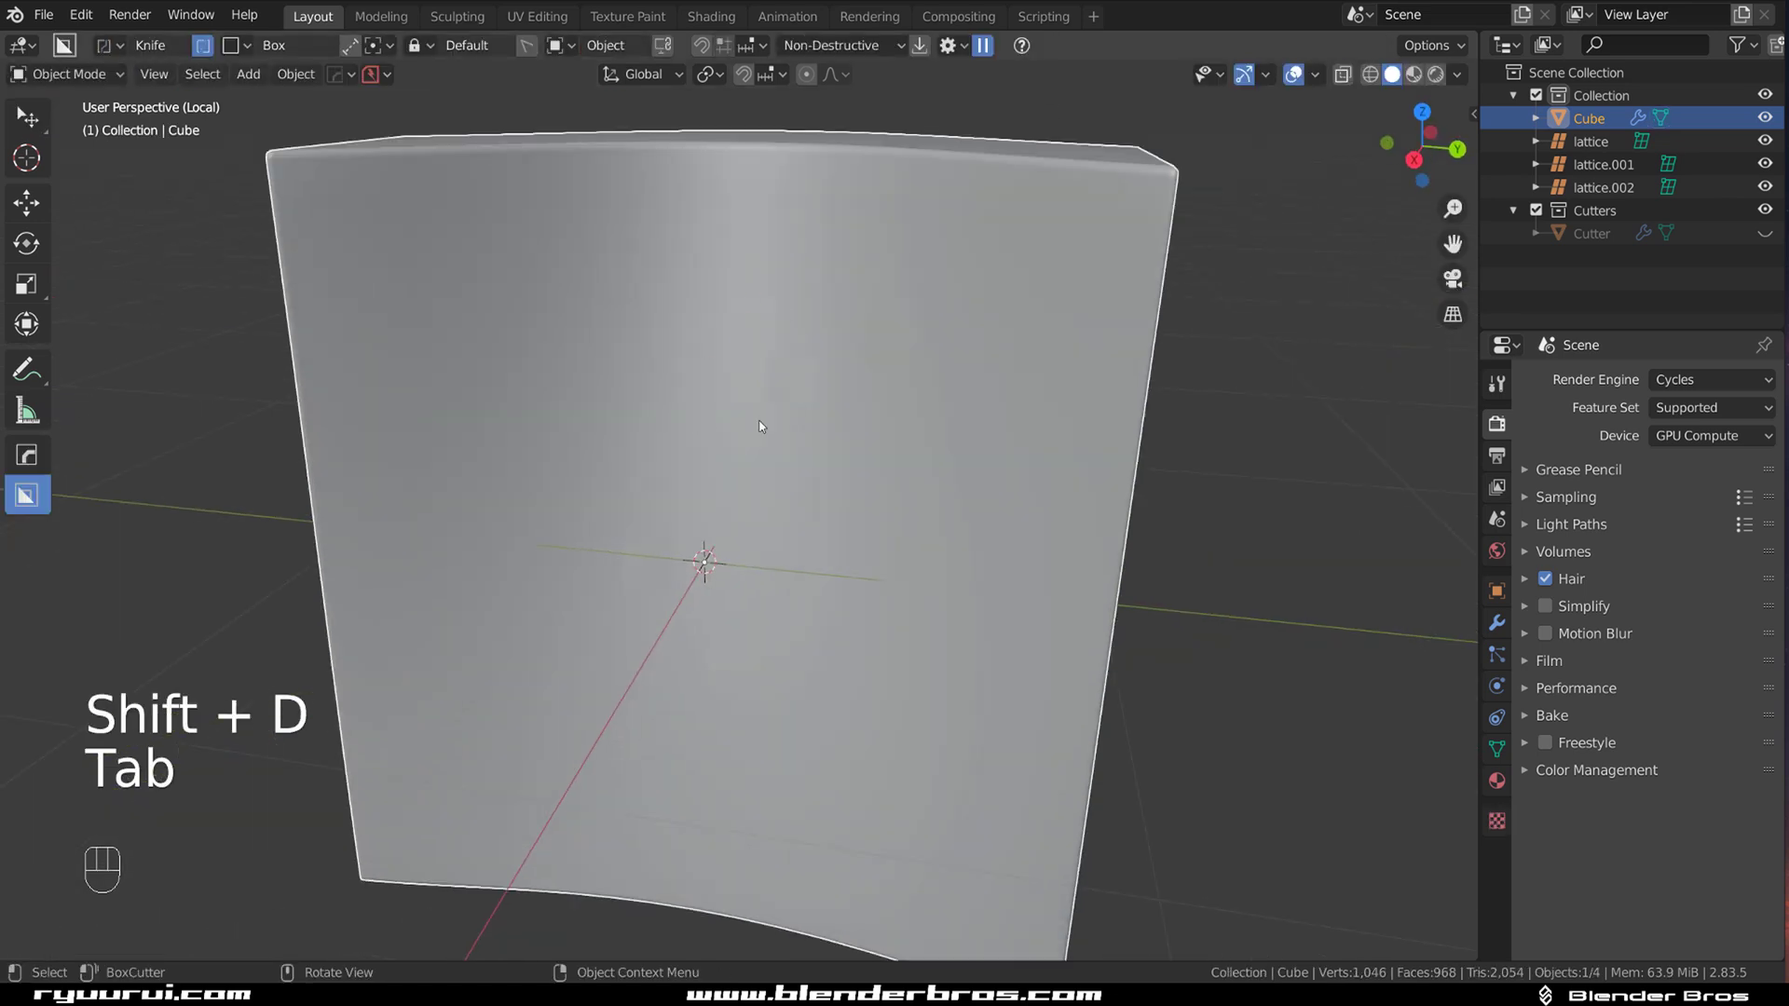
{"action": "scroll", "coordinate": [760, 428], "scroll_direction": "down", "scroll_amount": 3}
{"action": "middle_click_drag", "start_coordinate": [760, 428], "coordinate": [998, 535]}
{"action": "key", "text": "Tab"}
{"action": "scroll", "coordinate": [871, 461], "scroll_direction": "up", "scroll_amount": 2}
{"action": "key", "text": "Tab"}
{"action": "scroll", "coordinate": [986, 310], "scroll_direction": "up", "scroll_amount": 2}
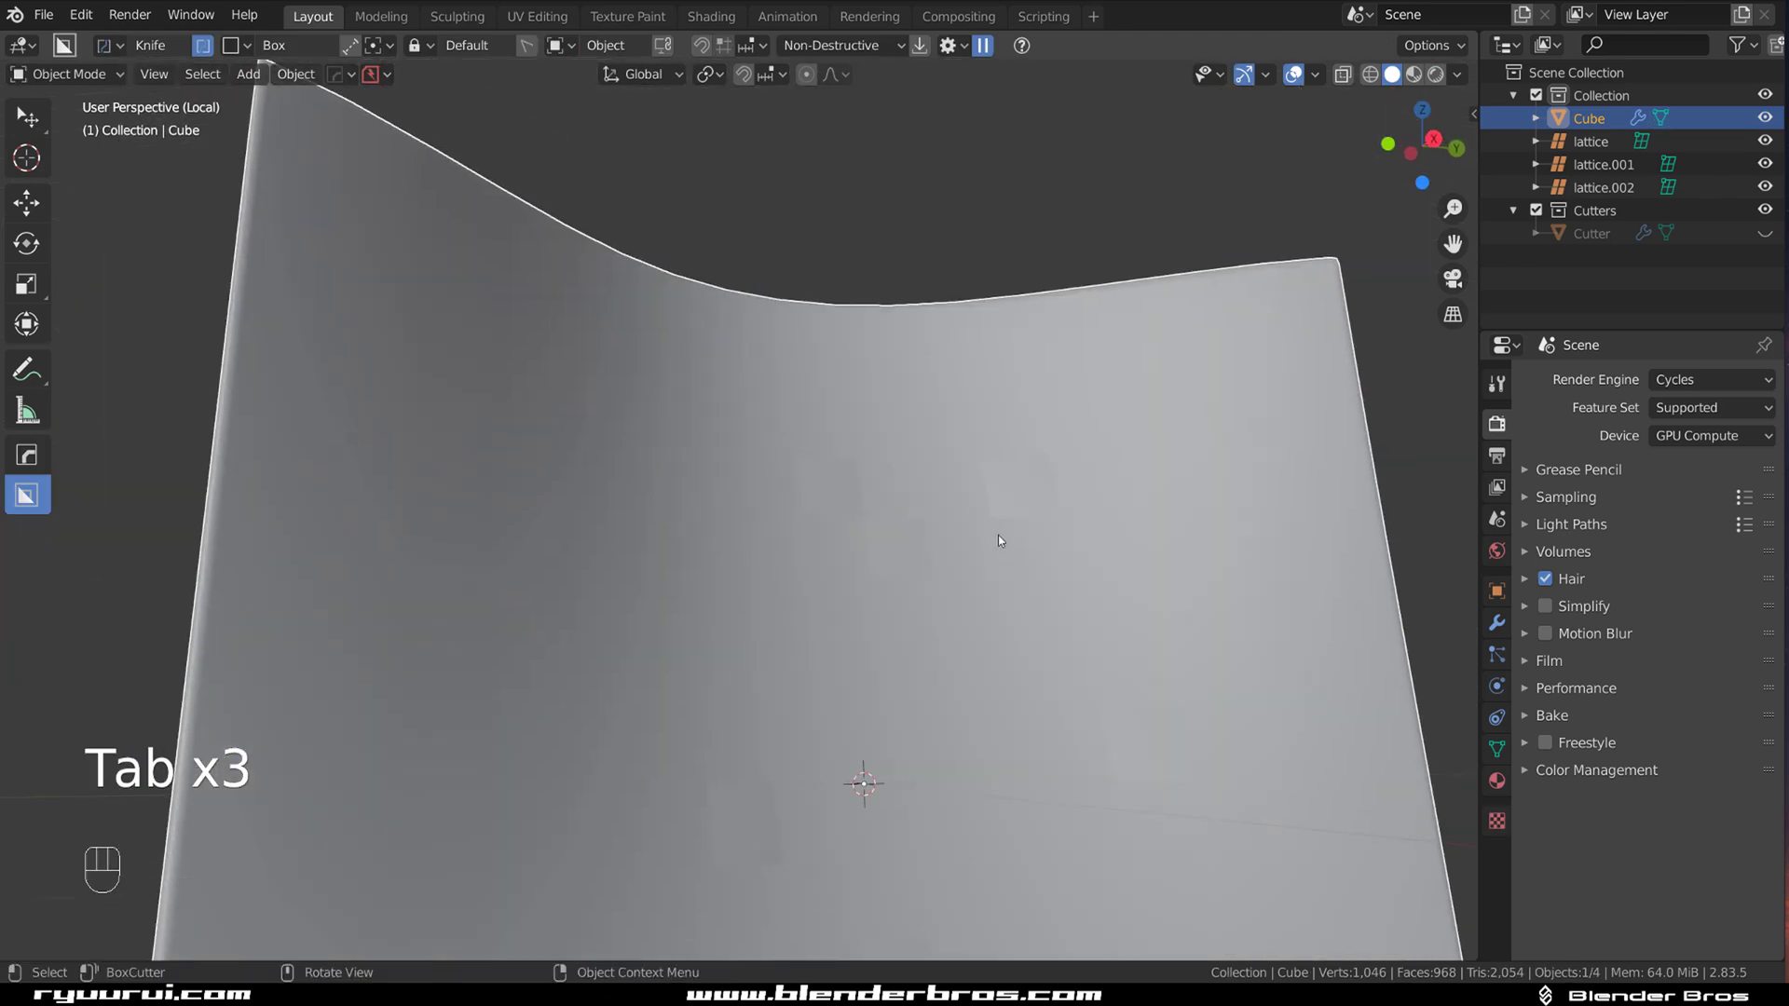
{"action": "middle_click_drag", "start_coordinate": [885, 501], "coordinate": [1041, 423], "text": "shift"}
{"action": "scroll", "coordinate": [980, 513], "scroll_direction": "down", "scroll_amount": 3}
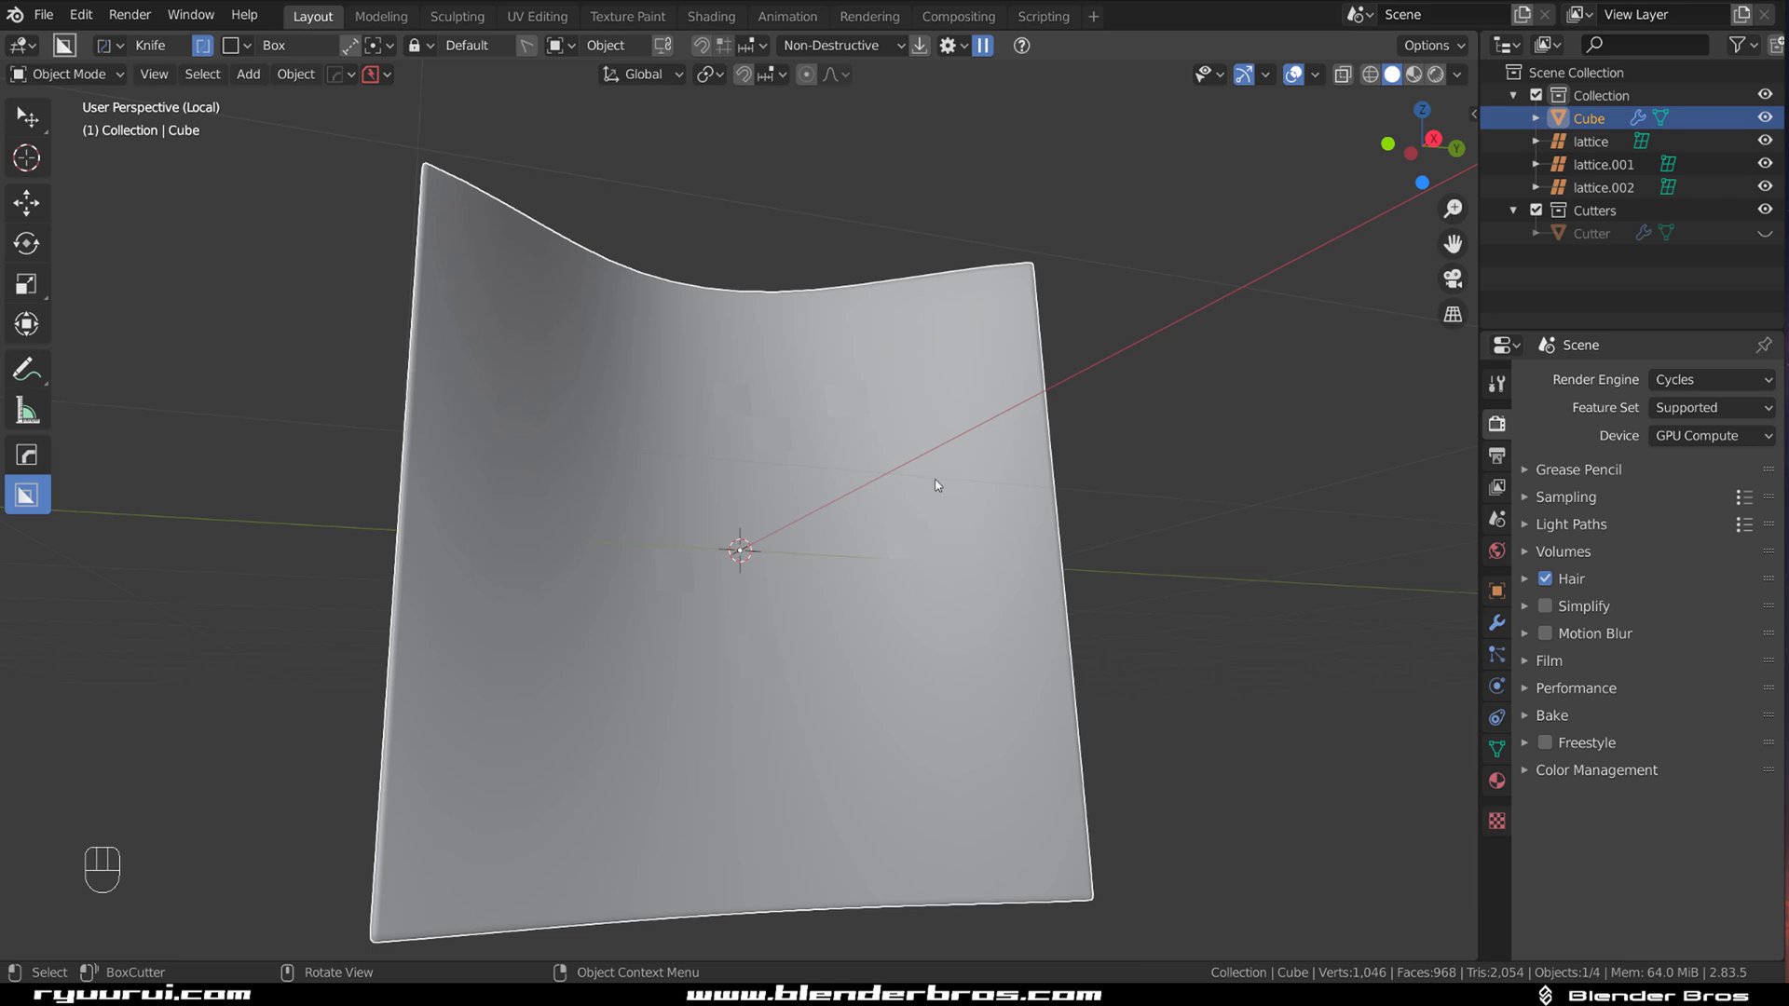
- Clean up the curved block with Make Manifold from the 3D-Print Toolbox
{"action": "key", "text": "n"}
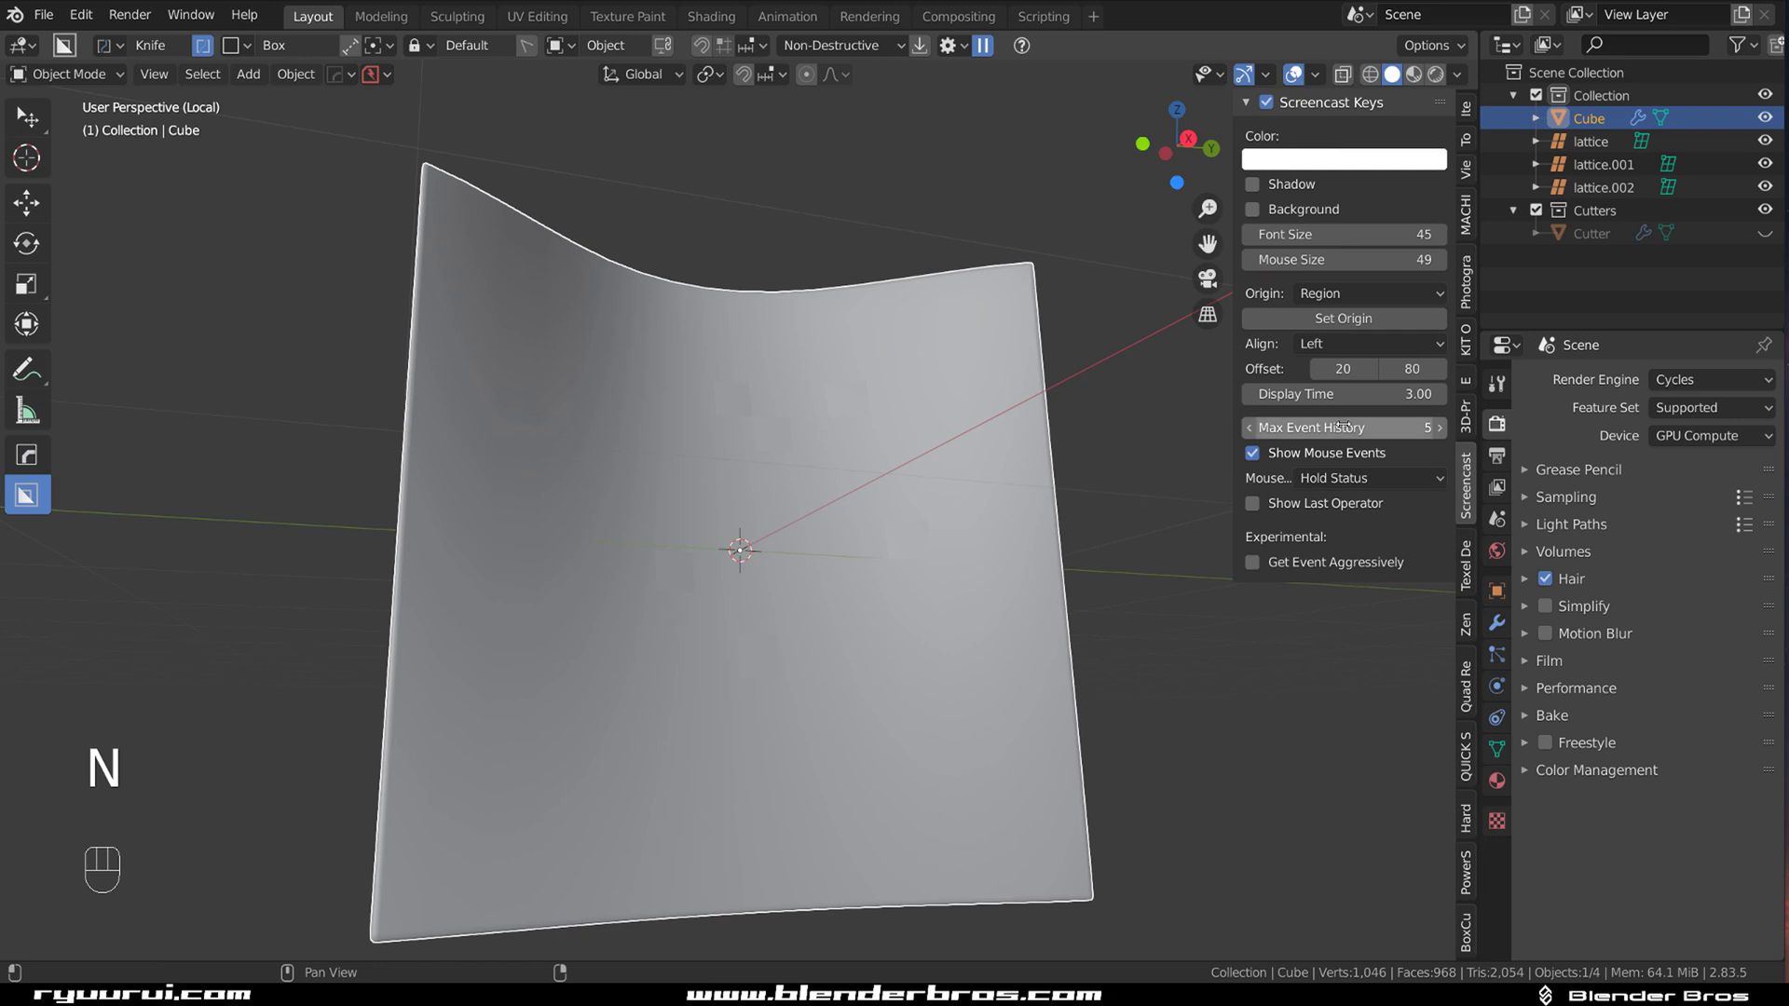
{"action": "left_click", "coordinate": [1466, 418]}
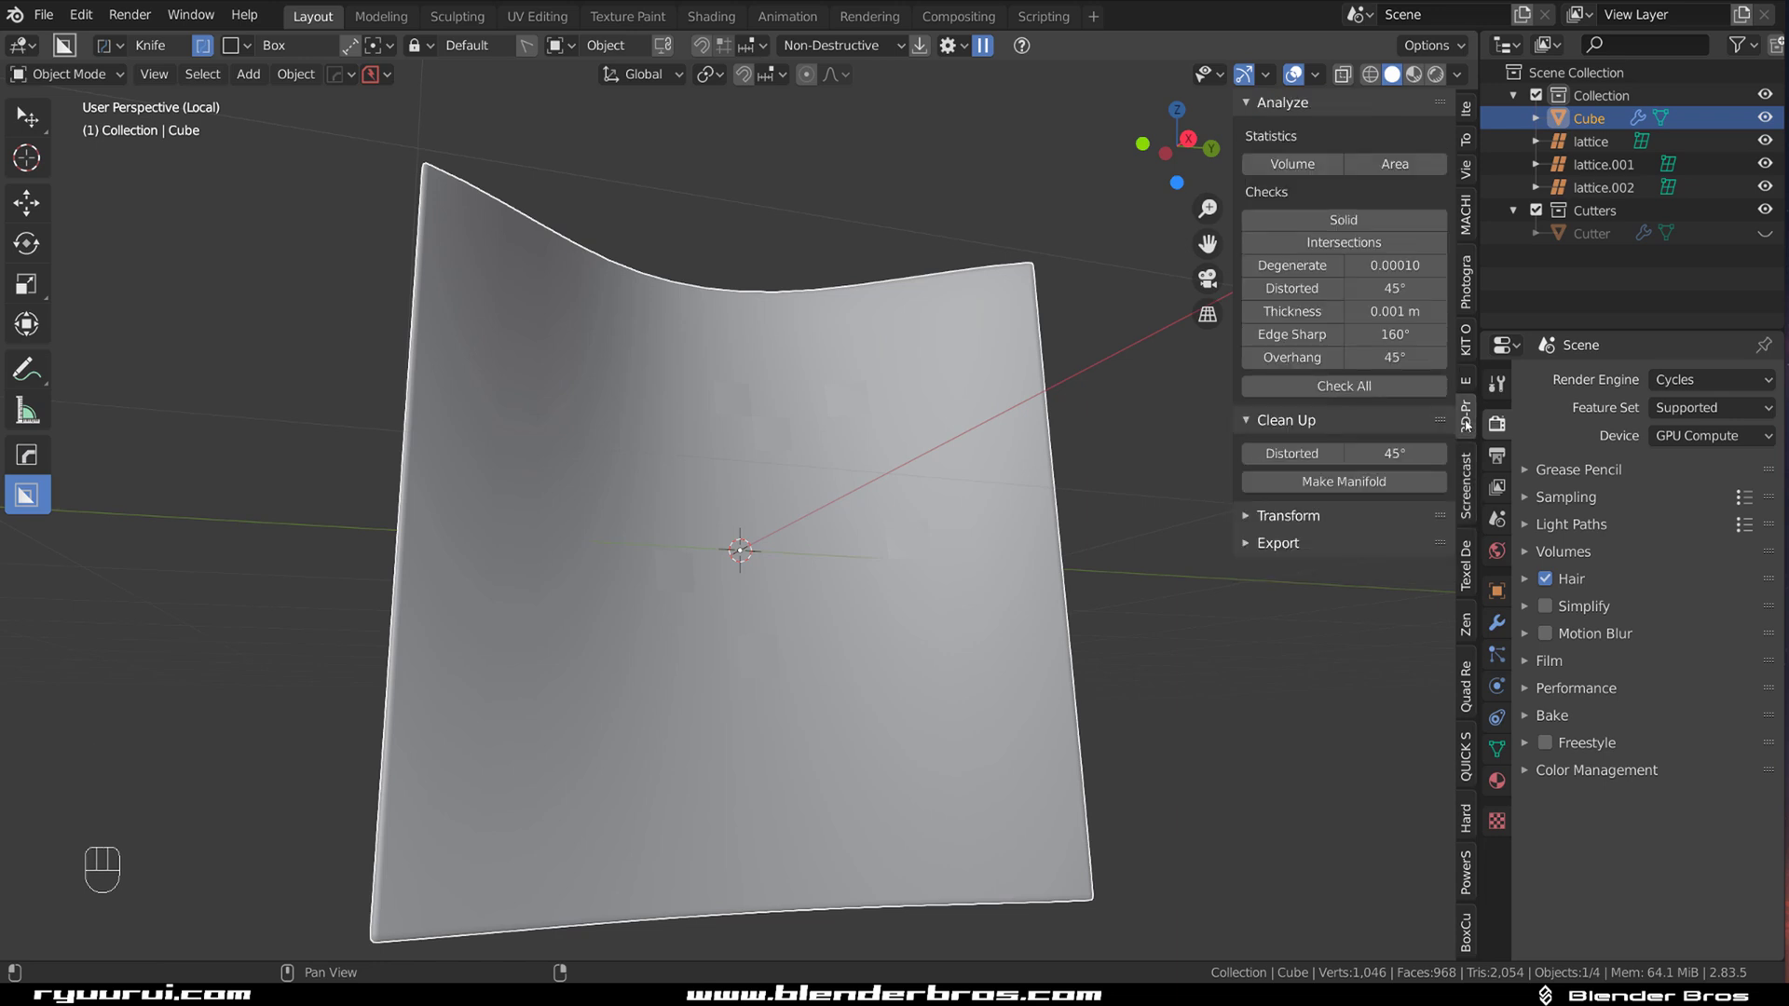
{"action": "left_click", "coordinate": [1253, 421]}
{"action": "left_click", "coordinate": [1249, 421]}
{"action": "left_click", "coordinate": [1351, 479]}
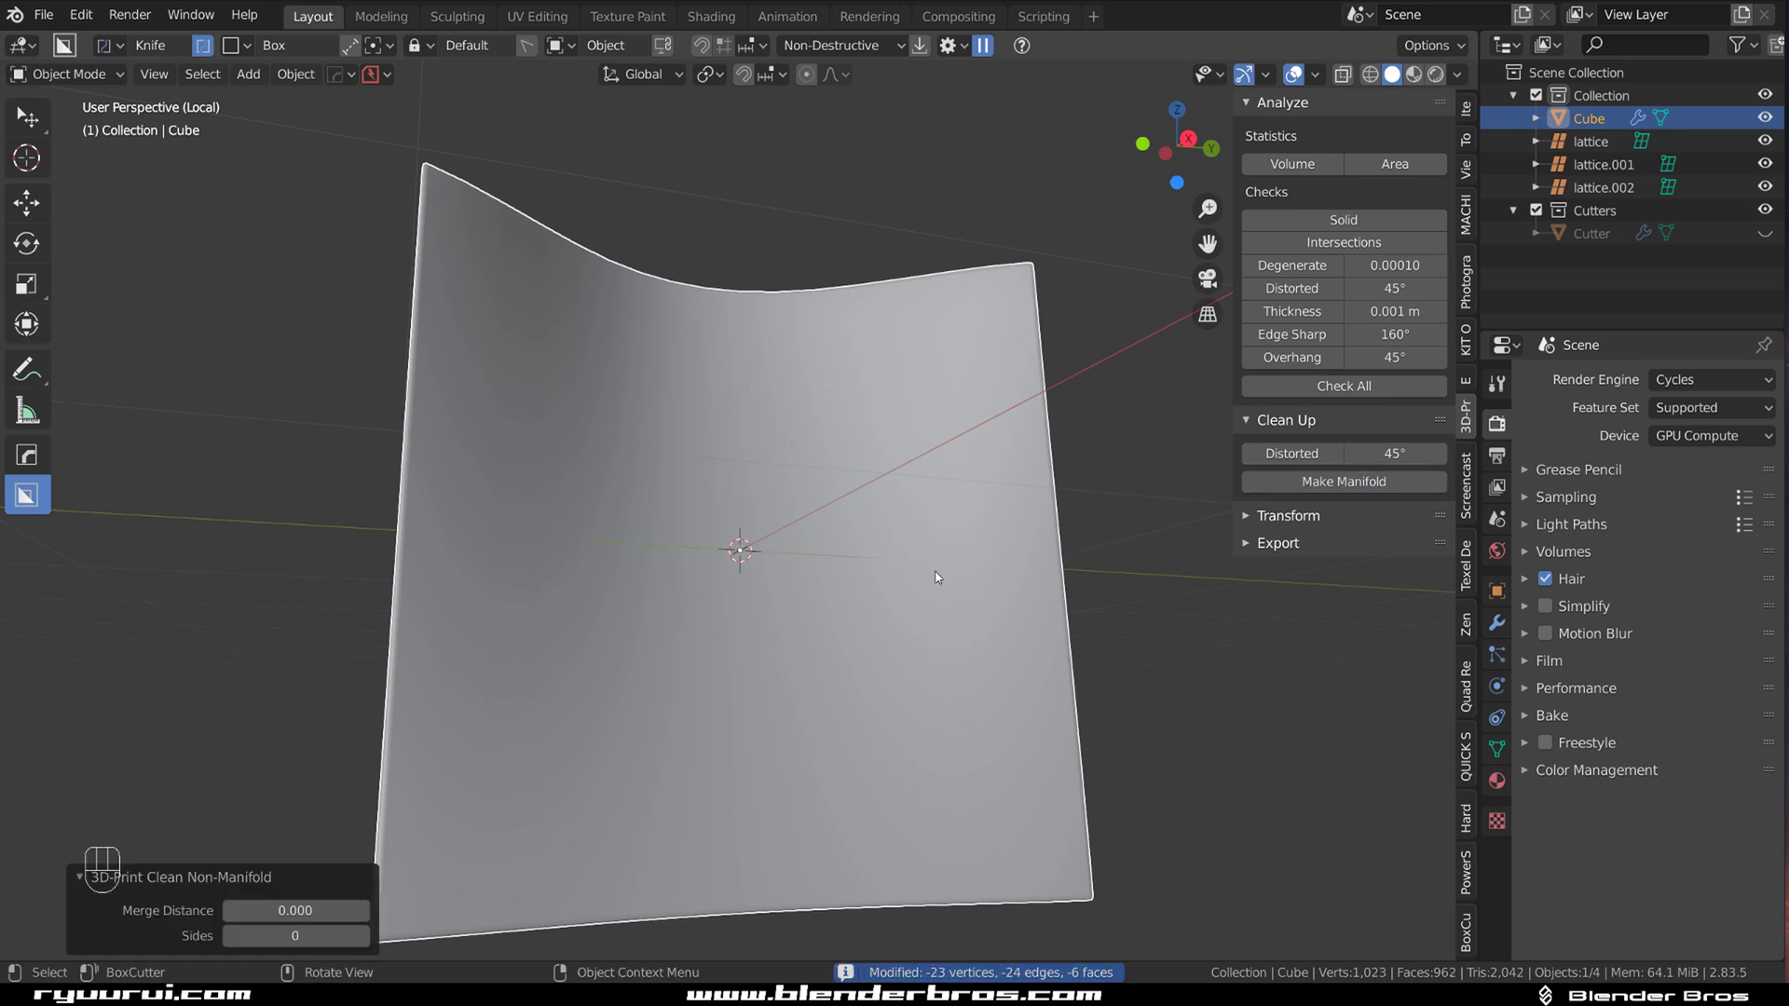
- Examine the curved face's shading from several angles after the manifold cleanup
{"action": "middle_click_drag", "start_coordinate": [937, 577], "coordinate": [840, 482]}
{"action": "scroll", "coordinate": [870, 539], "scroll_direction": "up", "scroll_amount": 2}
{"action": "scroll", "coordinate": [827, 526], "scroll_direction": "down", "scroll_amount": 5}
{"action": "key", "text": "Tab"}
{"action": "key", "text": "Tab"}
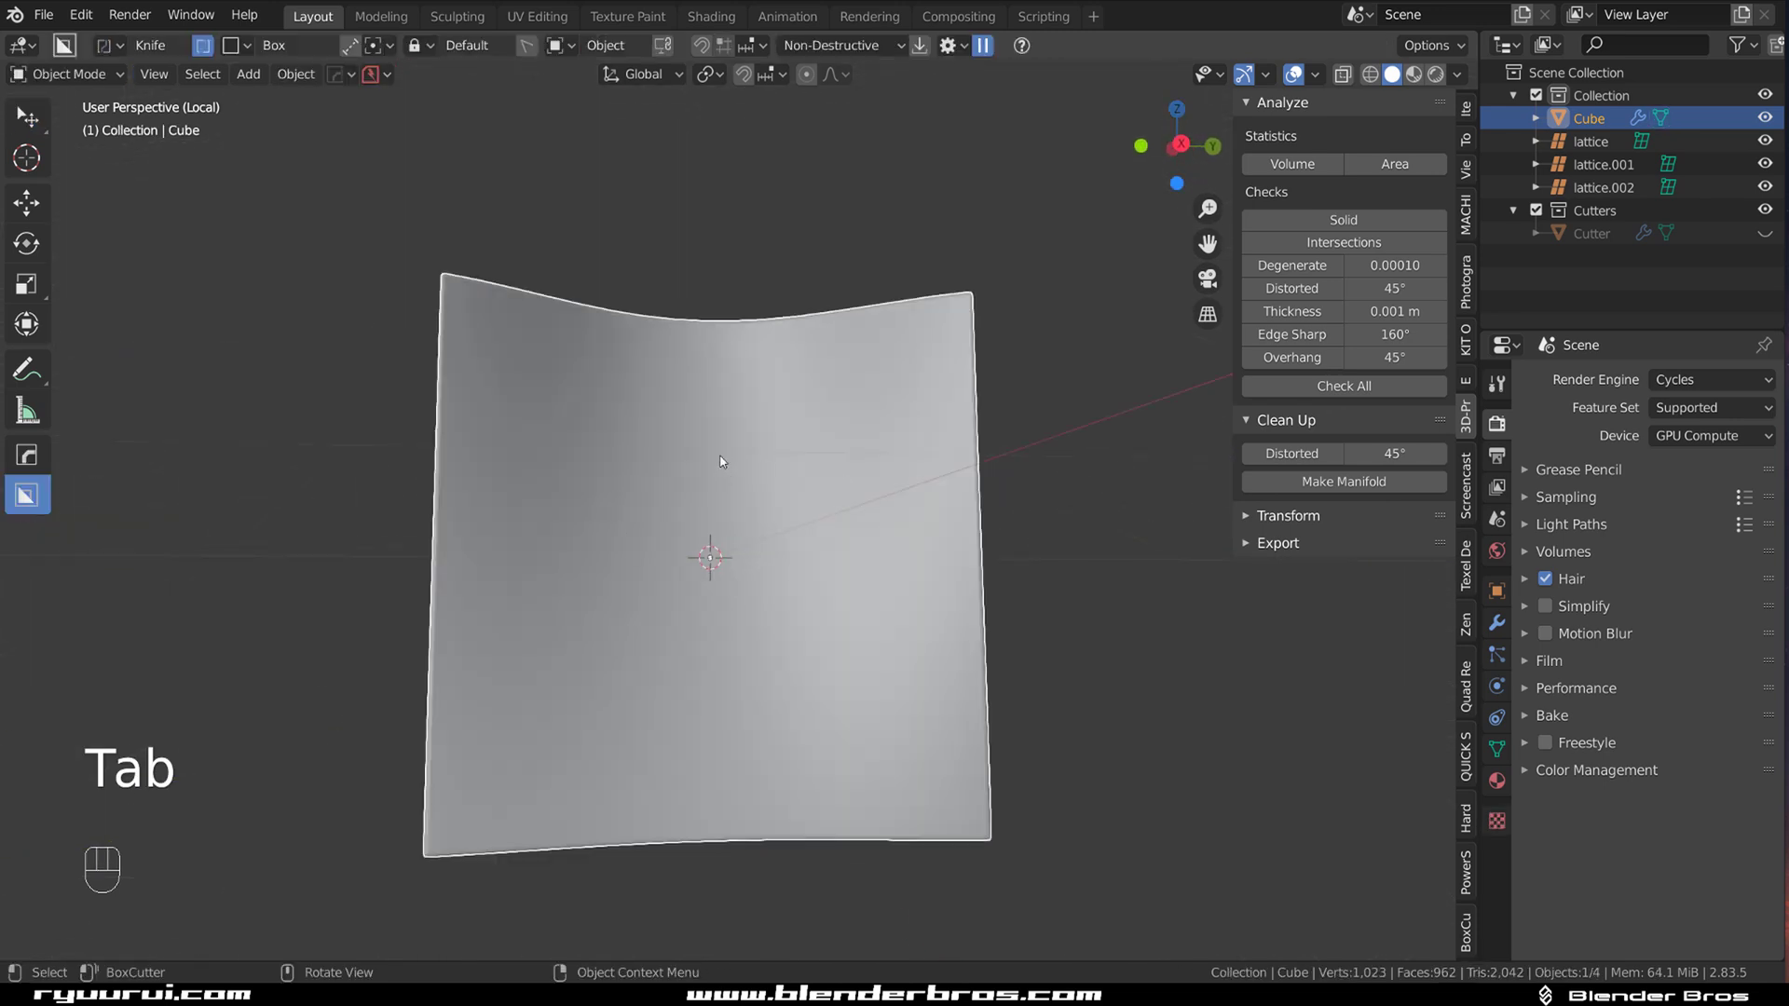
{"action": "middle_click_drag", "start_coordinate": [720, 460], "coordinate": [719, 426]}
- Extrude the selected vertex near the curved face's upper corner in place as a stray duplicate, and return to Object Mode
{"action": "key", "text": "Tab"}
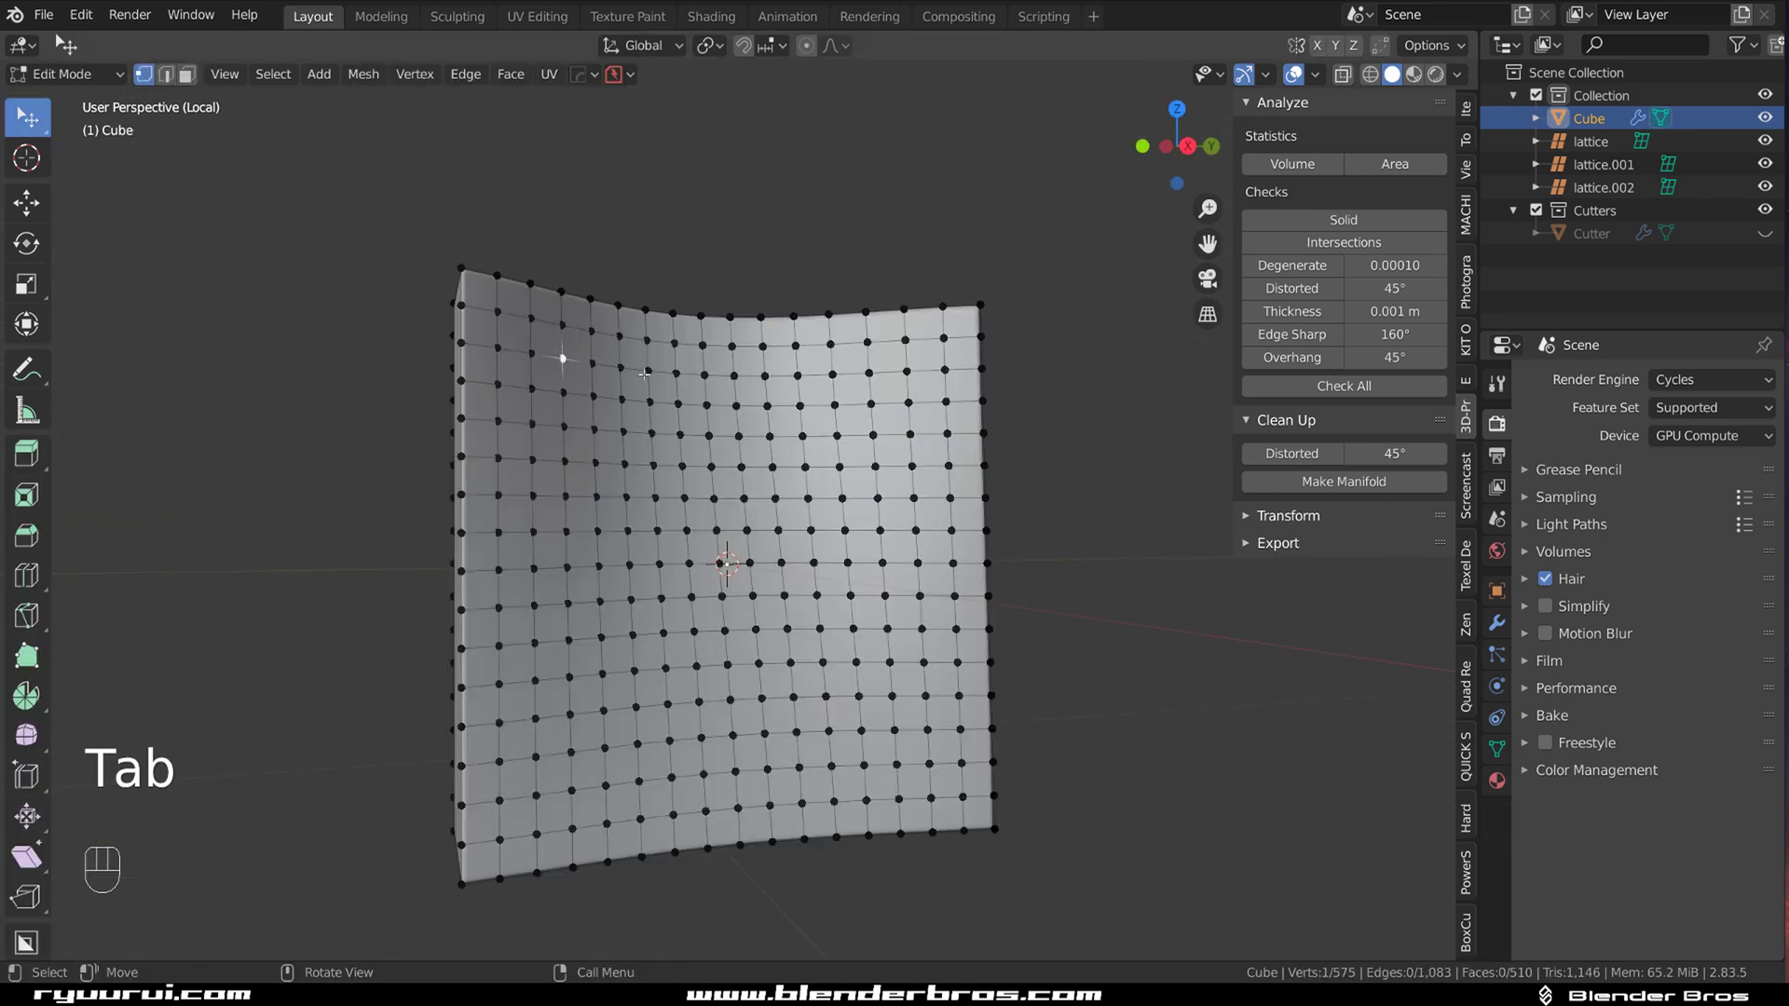
{"action": "key", "text": "g"}
{"action": "right_click", "coordinate": [559, 360]}
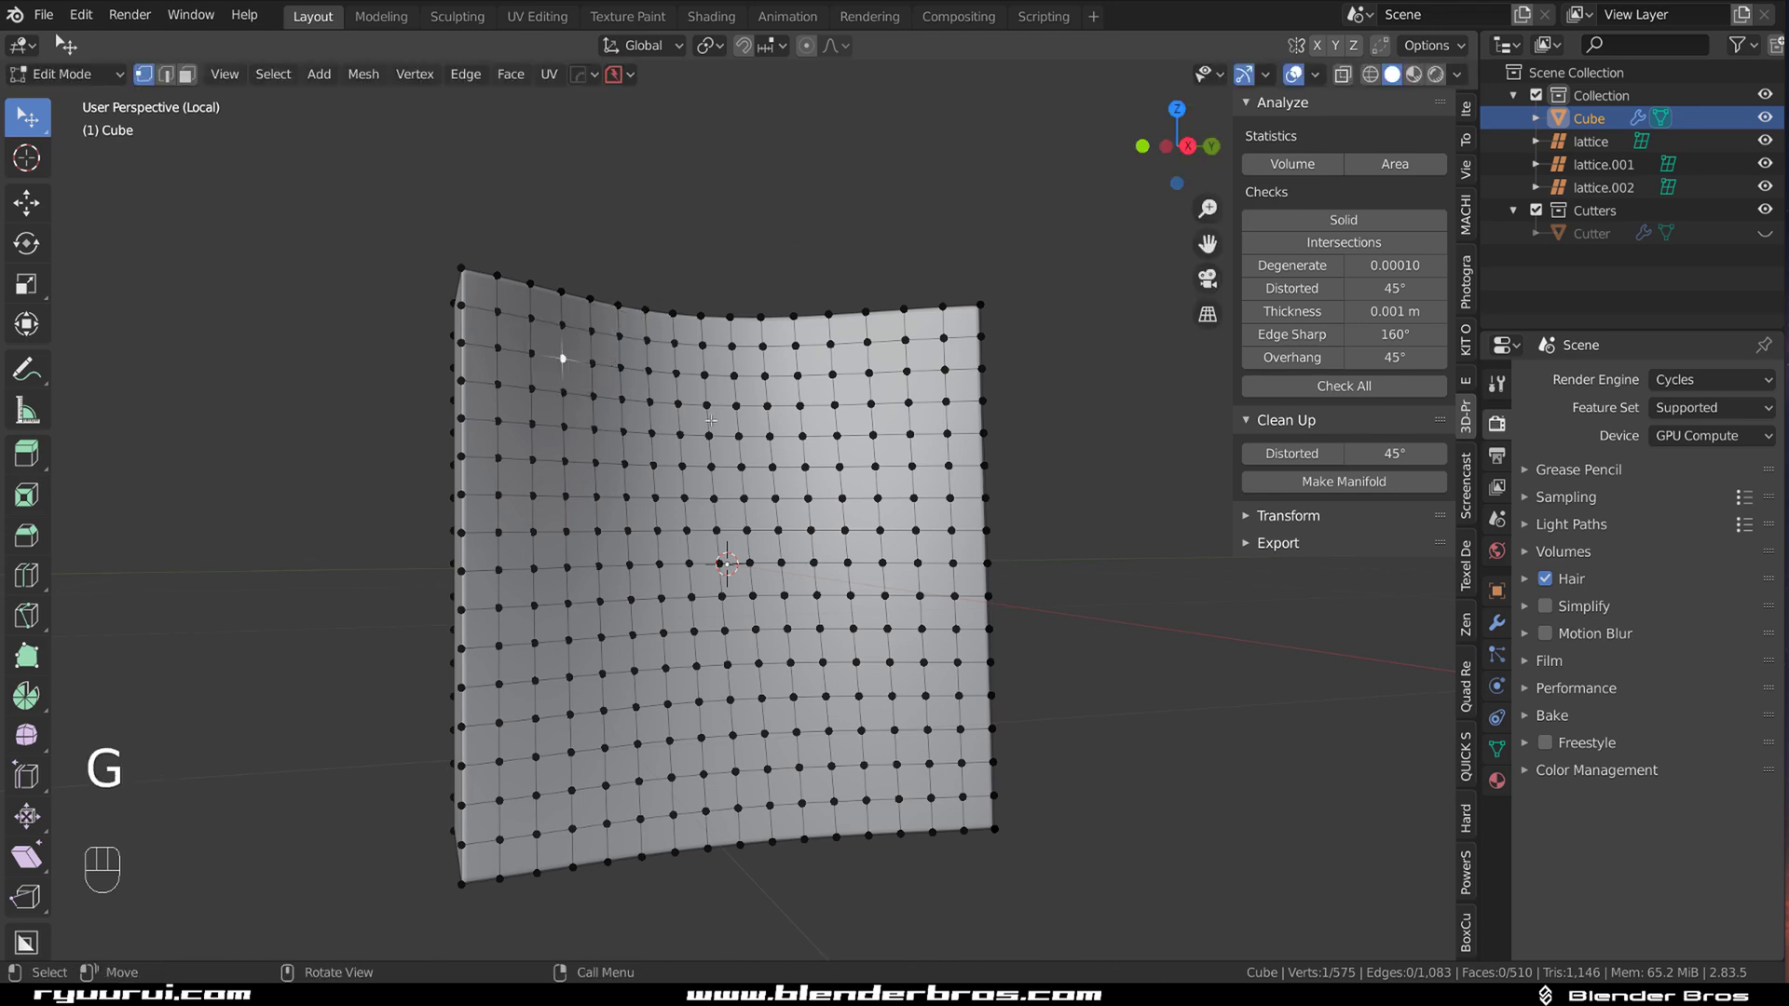
{"action": "key", "text": "e"}
{"action": "right_click", "coordinate": [798, 287]}
{"action": "middle_click_drag", "start_coordinate": [798, 288], "coordinate": [708, 358]}
{"action": "scroll", "coordinate": [705, 358], "scroll_direction": "up", "scroll_amount": 2}
{"action": "key", "text": "Tab"}
- Examine the block's shading and vertex grid for signs of the stray vertex in Object and Edit Mode
{"action": "scroll", "coordinate": [799, 401], "scroll_direction": "down", "scroll_amount": 3}
{"action": "middle_click_drag", "start_coordinate": [800, 400], "coordinate": [913, 393]}
{"action": "scroll", "coordinate": [766, 270], "scroll_direction": "up", "scroll_amount": 2}
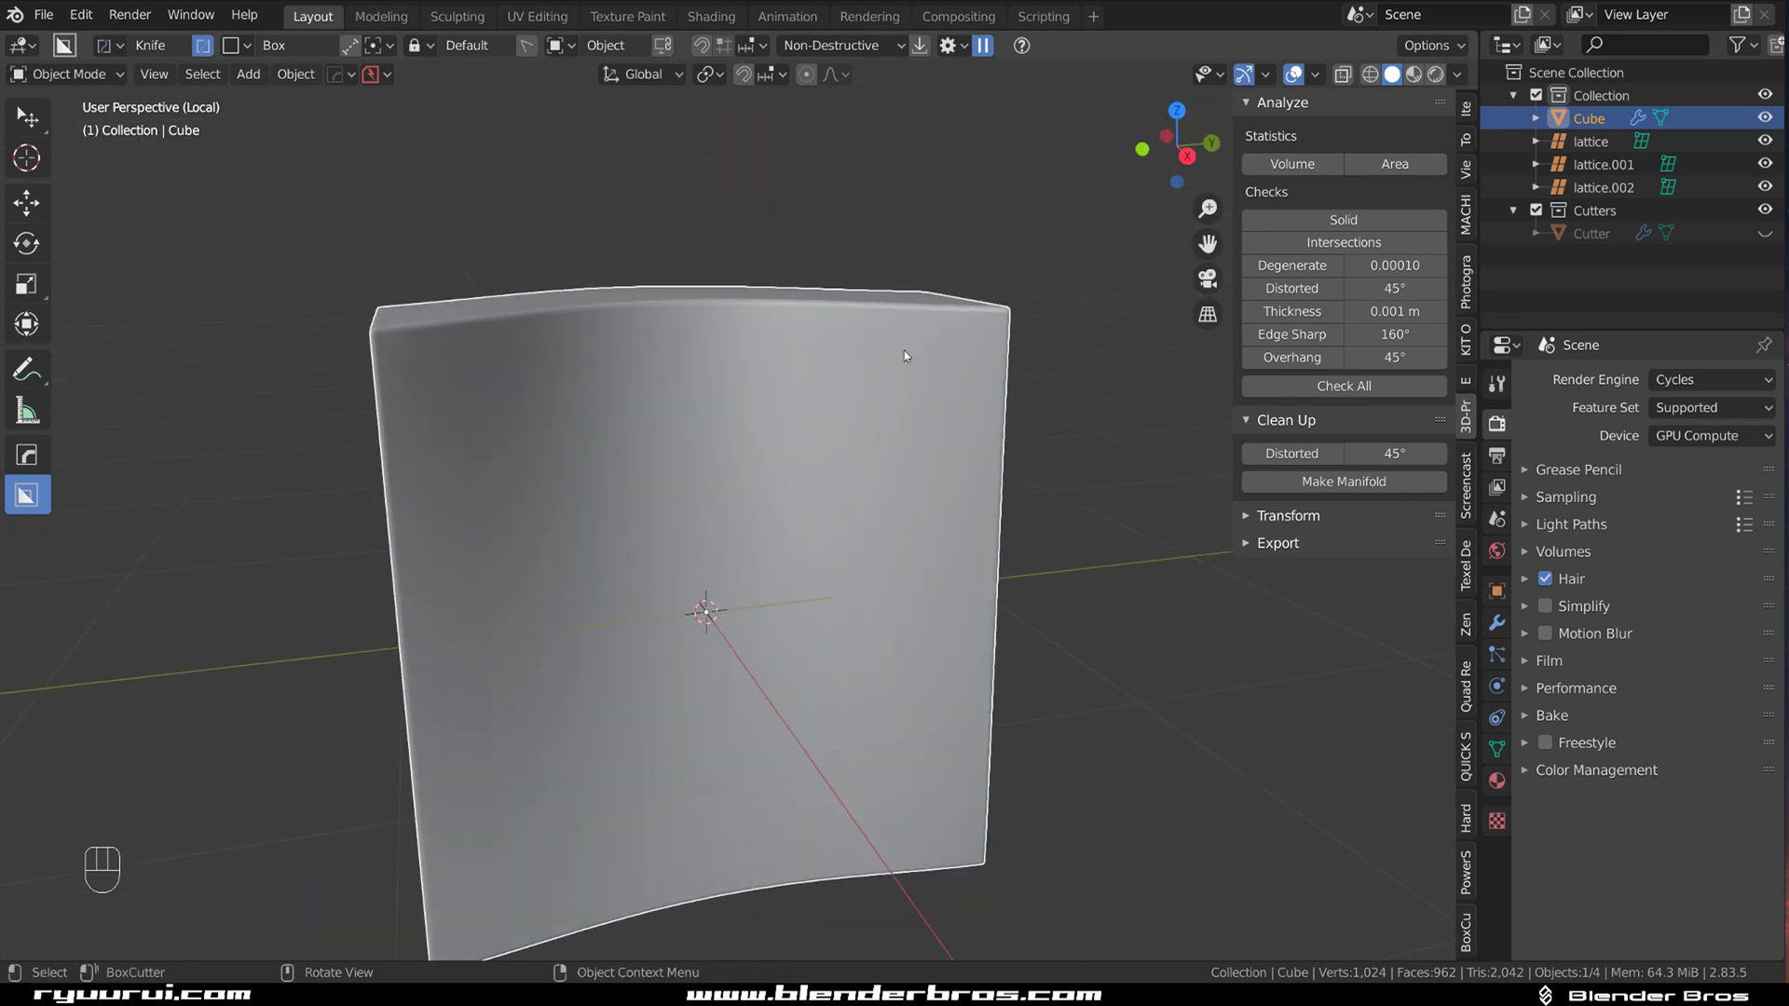
{"action": "middle_click_drag", "start_coordinate": [917, 495], "coordinate": [732, 400], "text": "shift"}
{"action": "scroll", "coordinate": [760, 374], "scroll_direction": "down", "scroll_amount": 2}
{"action": "key", "text": "Tab"}
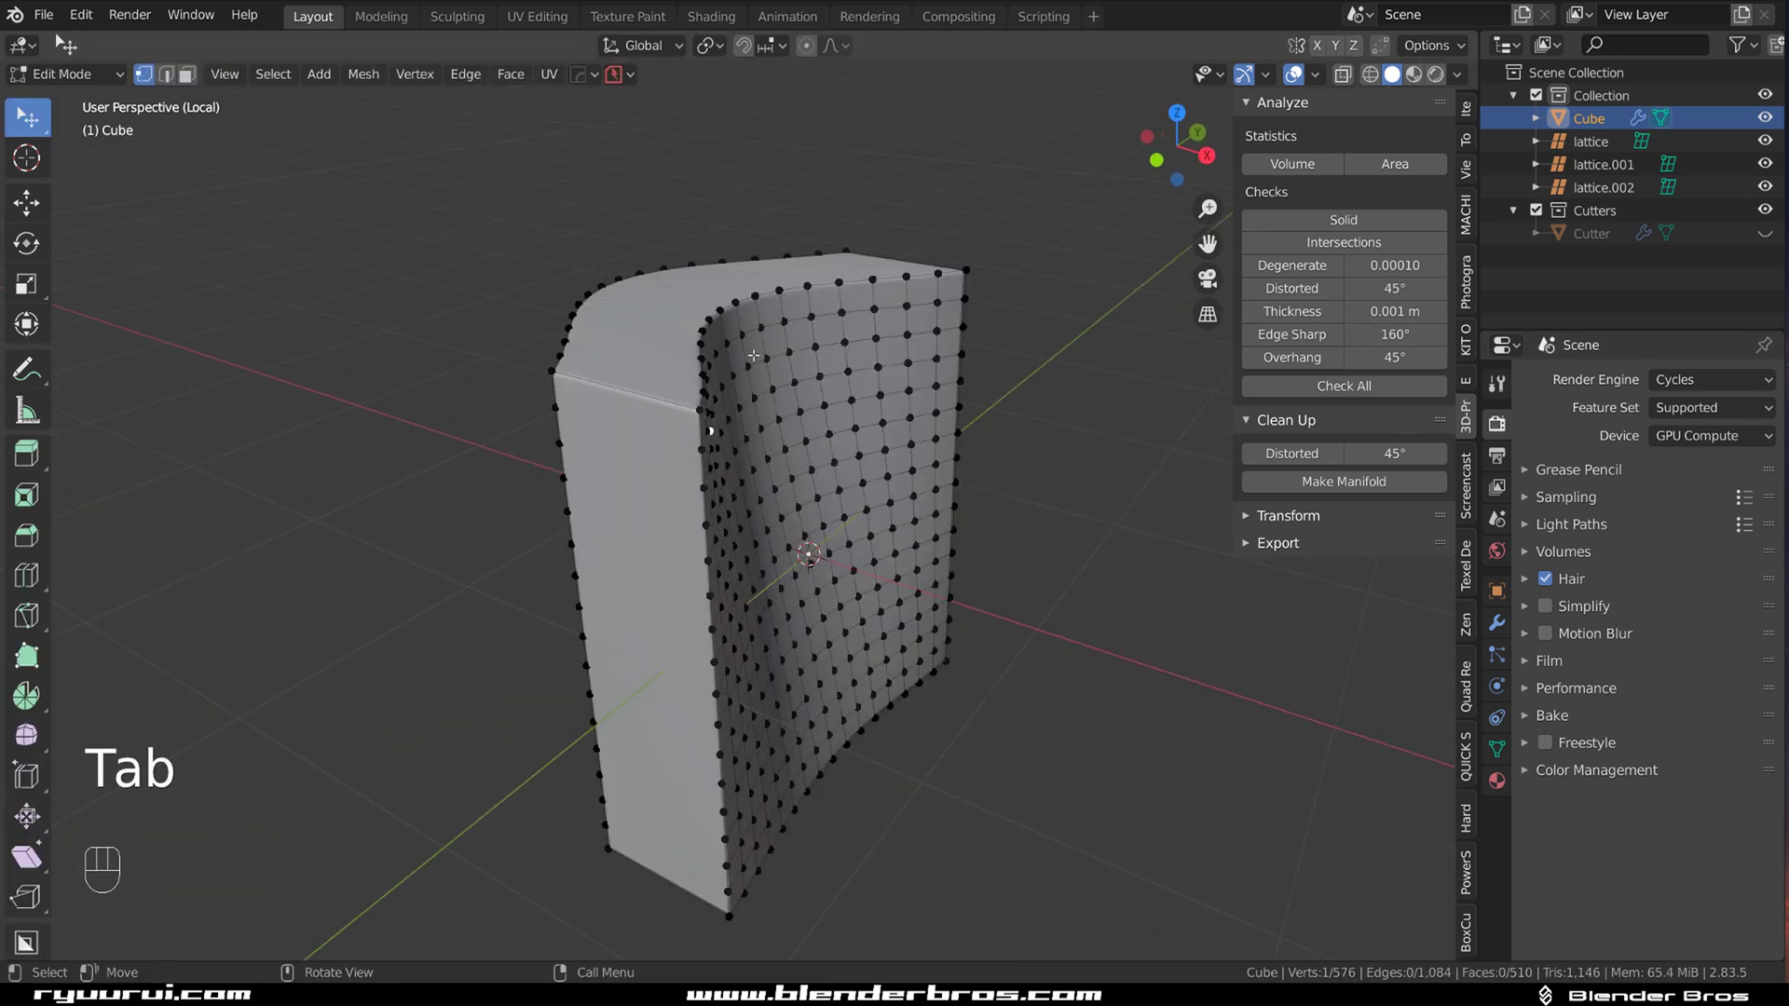
{"action": "scroll", "coordinate": [806, 382], "scroll_direction": "down", "scroll_amount": 5}
{"action": "middle_click_drag", "start_coordinate": [820, 410], "coordinate": [662, 416], "text": "shift"}
{"action": "middle_click_drag", "start_coordinate": [821, 399], "coordinate": [734, 430]}
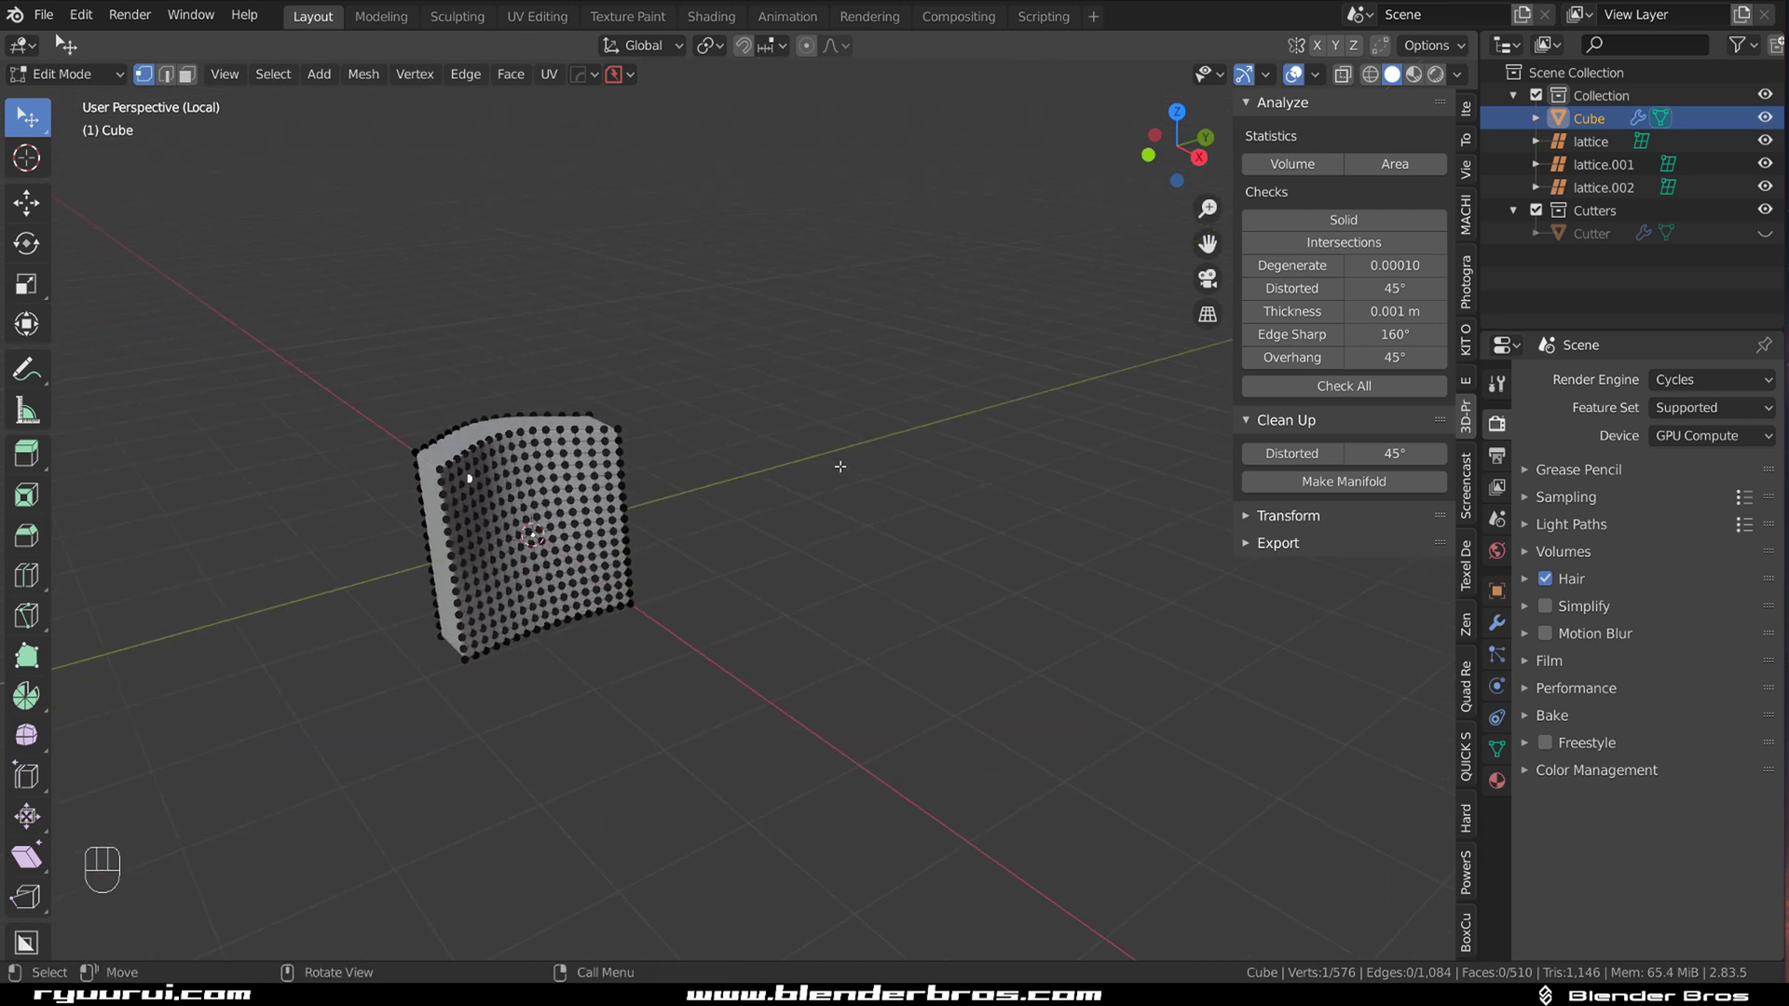
{"action": "scroll", "coordinate": [840, 468], "scroll_direction": "up", "scroll_amount": 2}
{"action": "scroll", "coordinate": [829, 472], "scroll_direction": "down", "scroll_amount": 1}
- In Object Mode, add a 2 m mesh cube and move it beside the curved block
{"action": "key", "text": "Tab"}
{"action": "key", "text": "shift+a"}
{"action": "mouse_move", "coordinate": [830, 467]}
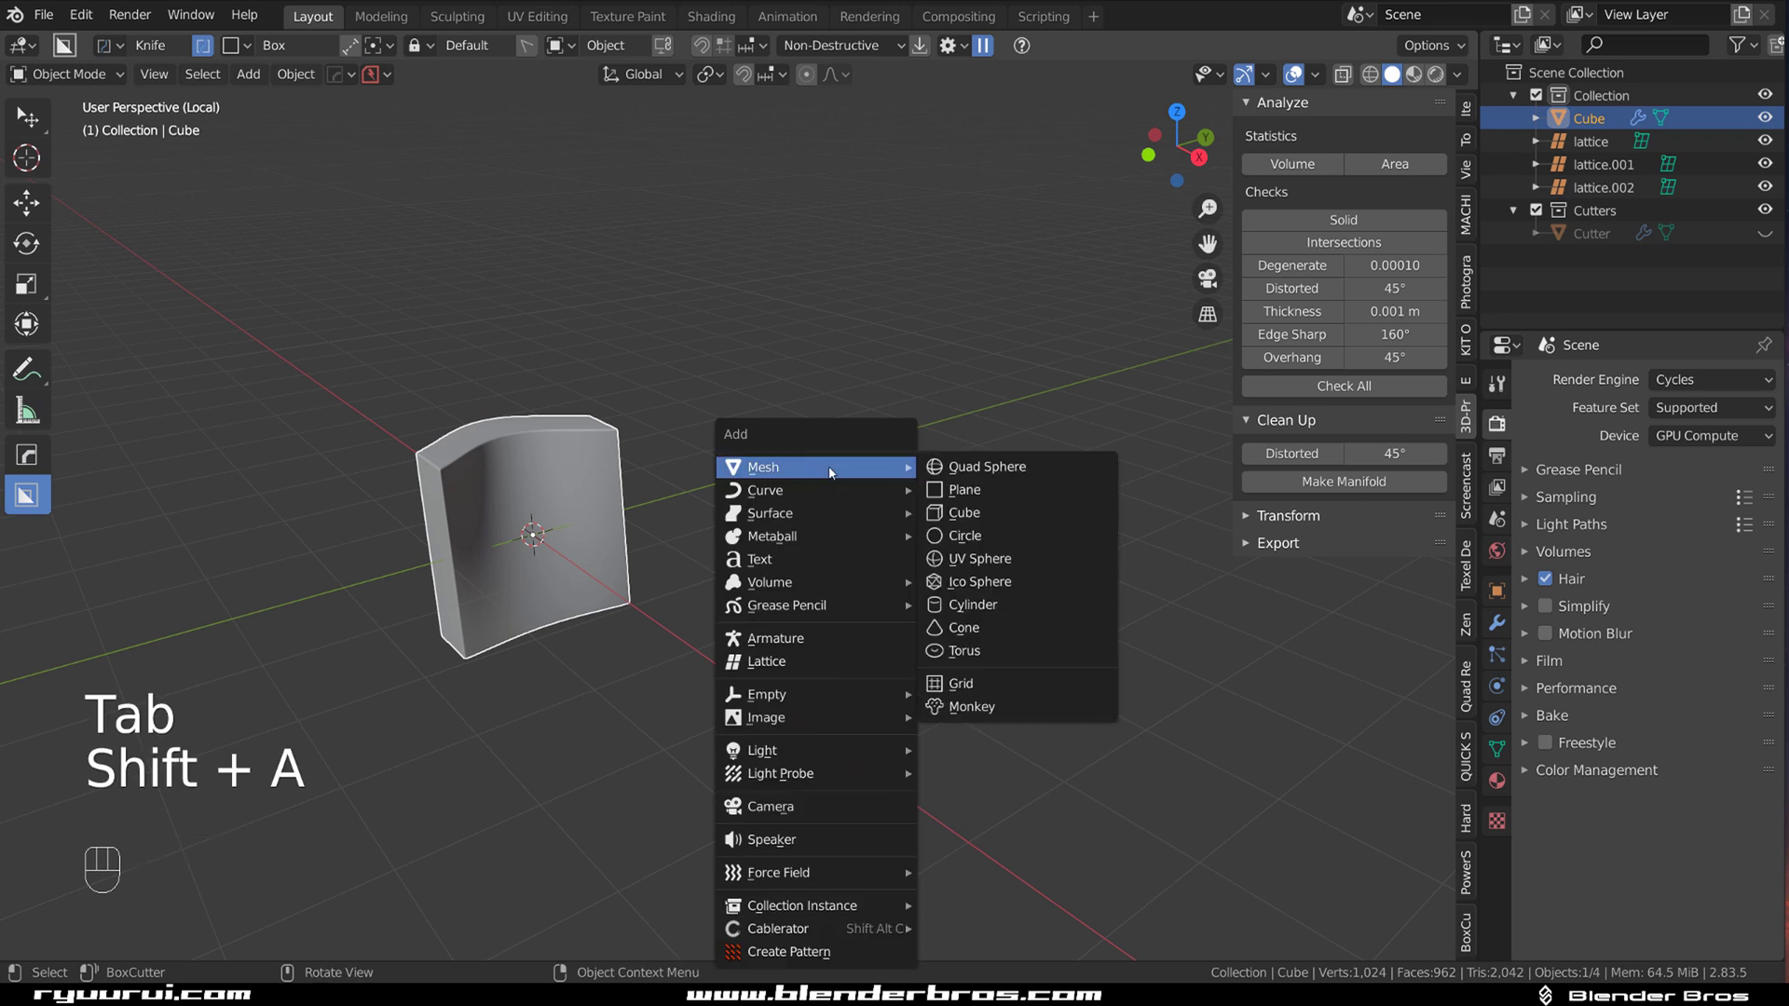
{"action": "left_click", "coordinate": [974, 507]}
{"action": "key", "text": "g"}
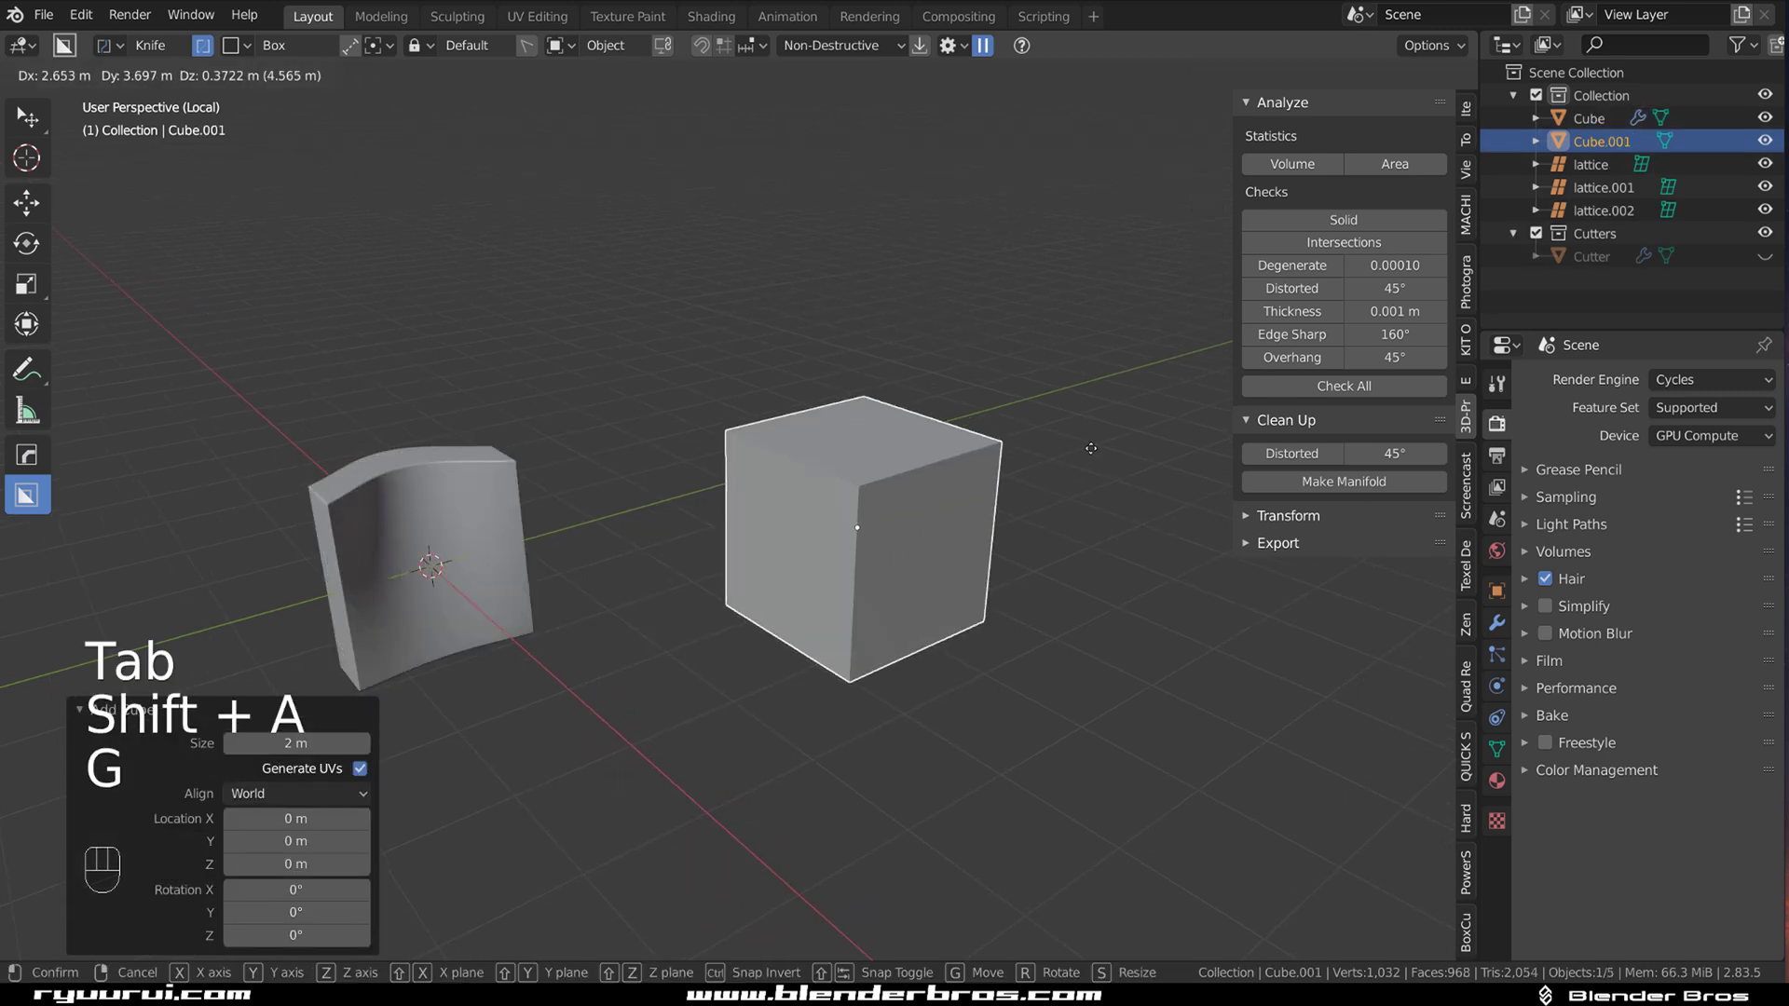
{"action": "left_click", "coordinate": [902, 471]}
- Subdivide the whole new cube repeatedly in Edit Mode until each side has a 16 by 16 face grid
{"action": "key", "text": "Tab"}
{"action": "scroll", "coordinate": [902, 471], "scroll_direction": "up", "scroll_amount": 3}
{"action": "right_click", "coordinate": [902, 471]}
{"action": "left_click", "coordinate": [902, 471]}
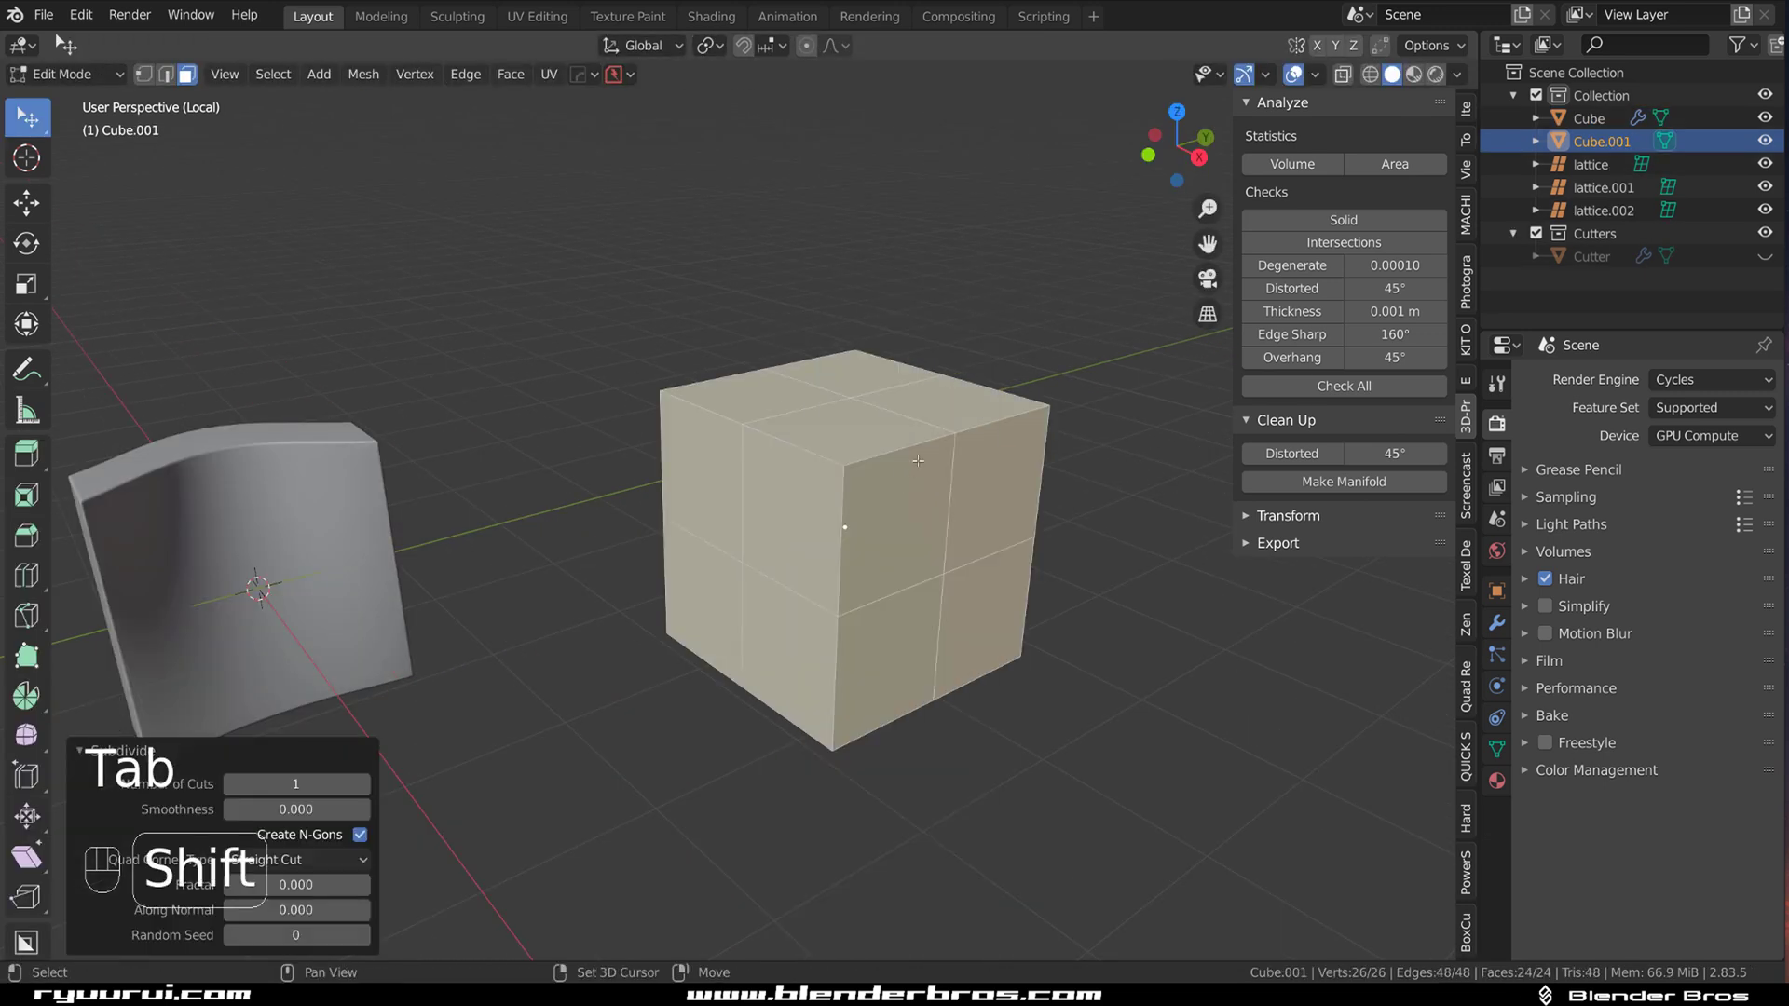
{"action": "key", "text": "shift+r"}
{"action": "key", "text": "shift+r"}
{"action": "key", "text": "shift+r"}
{"action": "key", "text": "shift+r"}
{"action": "key", "text": "shift+r"}
{"action": "scroll", "coordinate": [936, 437], "scroll_direction": "up", "scroll_amount": 3}
{"action": "middle_click_drag", "start_coordinate": [936, 438], "coordinate": [897, 496]}
{"action": "key", "text": "Tab"}
{"action": "key", "text": "Tab"}
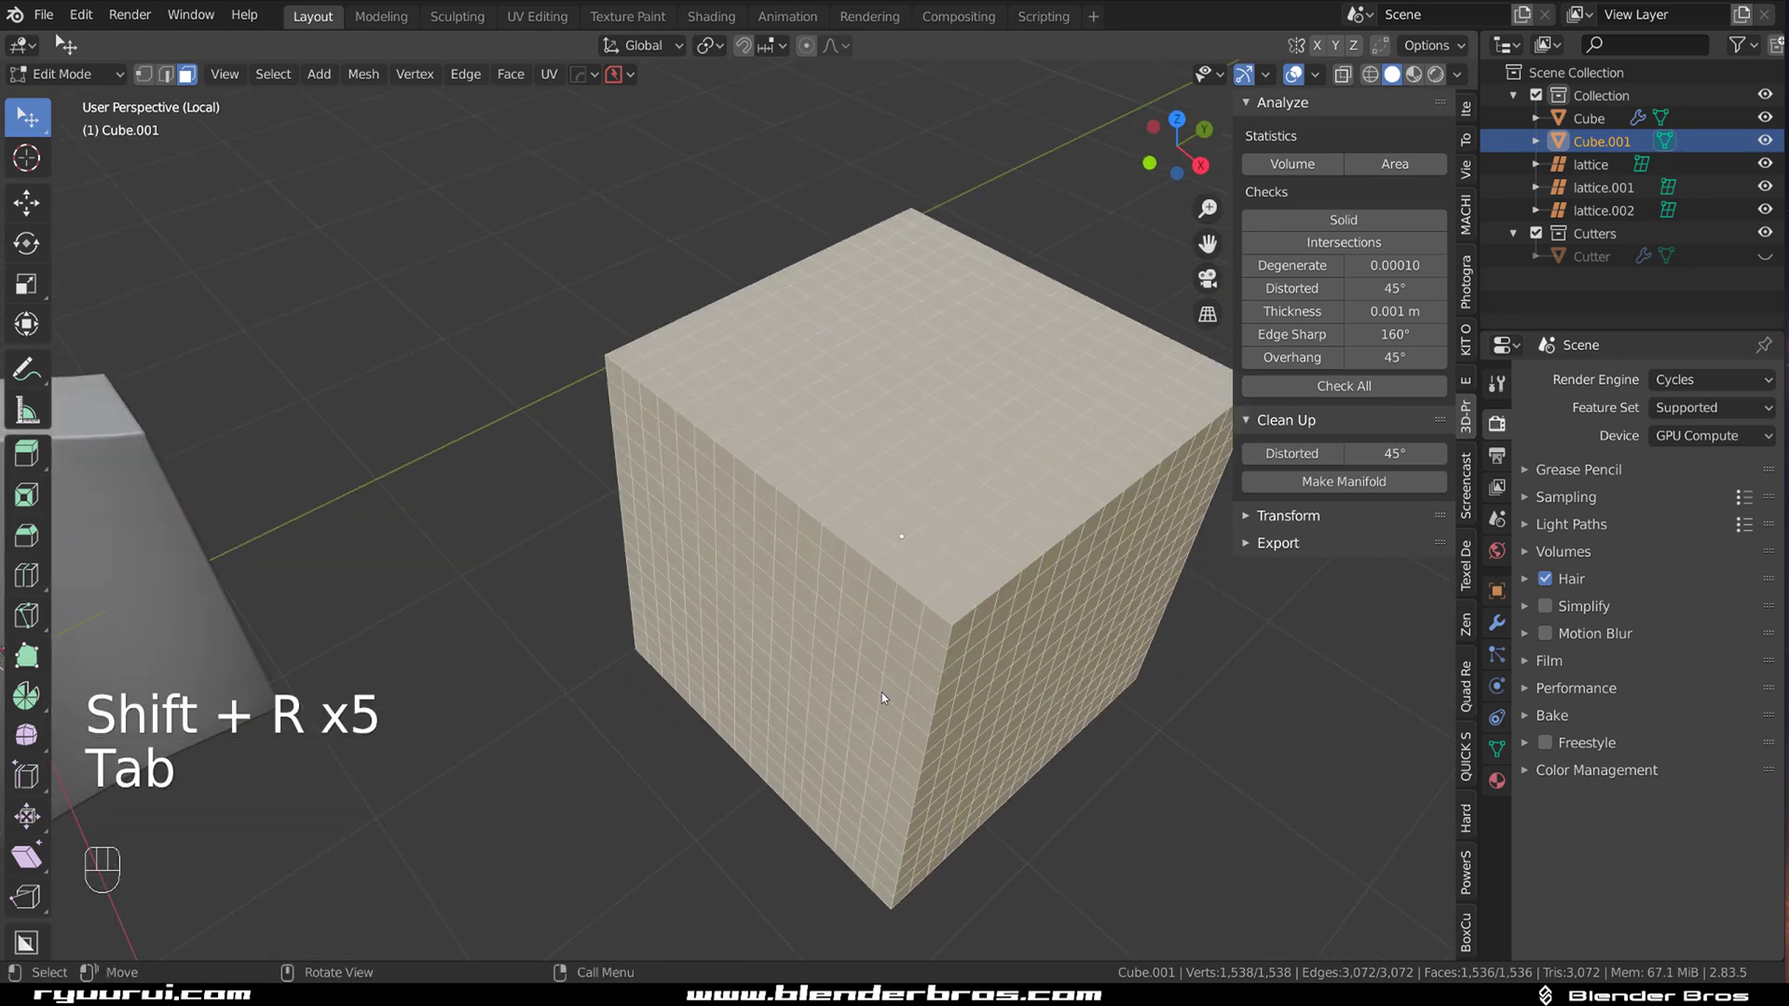
- Select a rectangular ring of faces with a short tail on the cube's upper side and extrude it about 0.5 m
{"action": "left_click", "coordinate": [904, 392]}
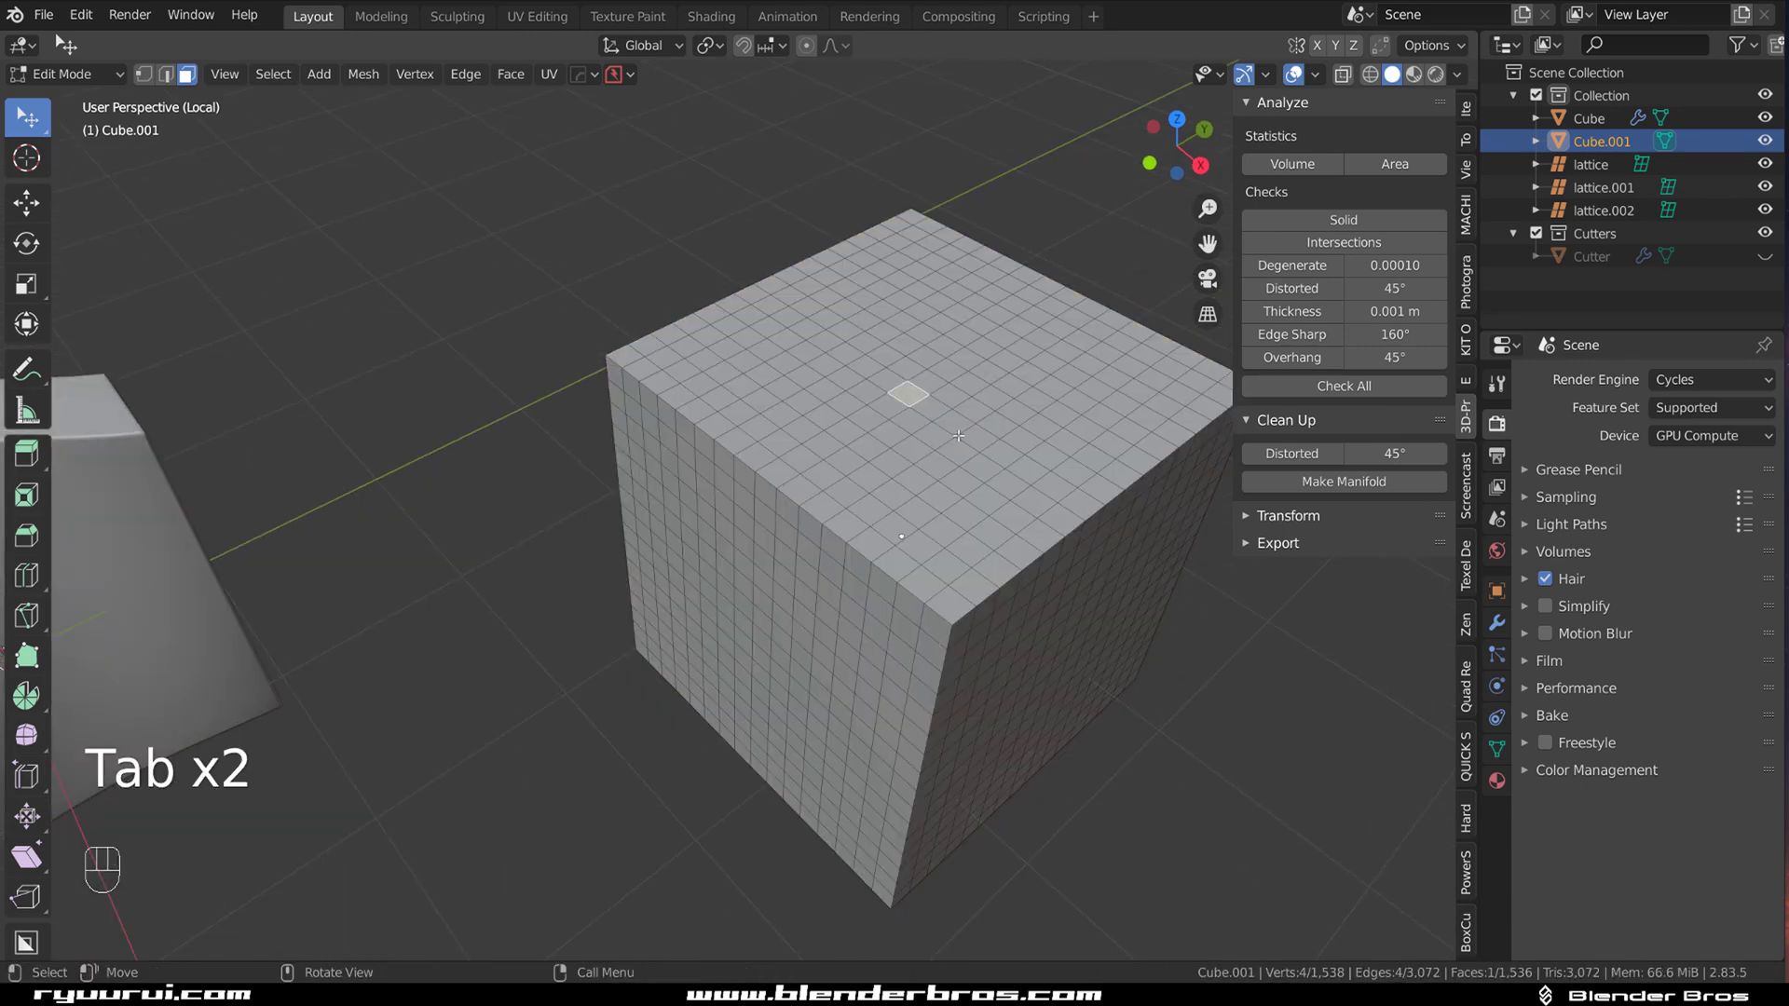
{"action": "left_click", "coordinate": [1004, 456], "text": "ctrl"}
{"action": "left_click", "coordinate": [1095, 389], "text": "ctrl"}
{"action": "left_click", "coordinate": [991, 326], "text": "ctrl"}
{"action": "left_click", "coordinate": [902, 380], "text": "ctrl"}
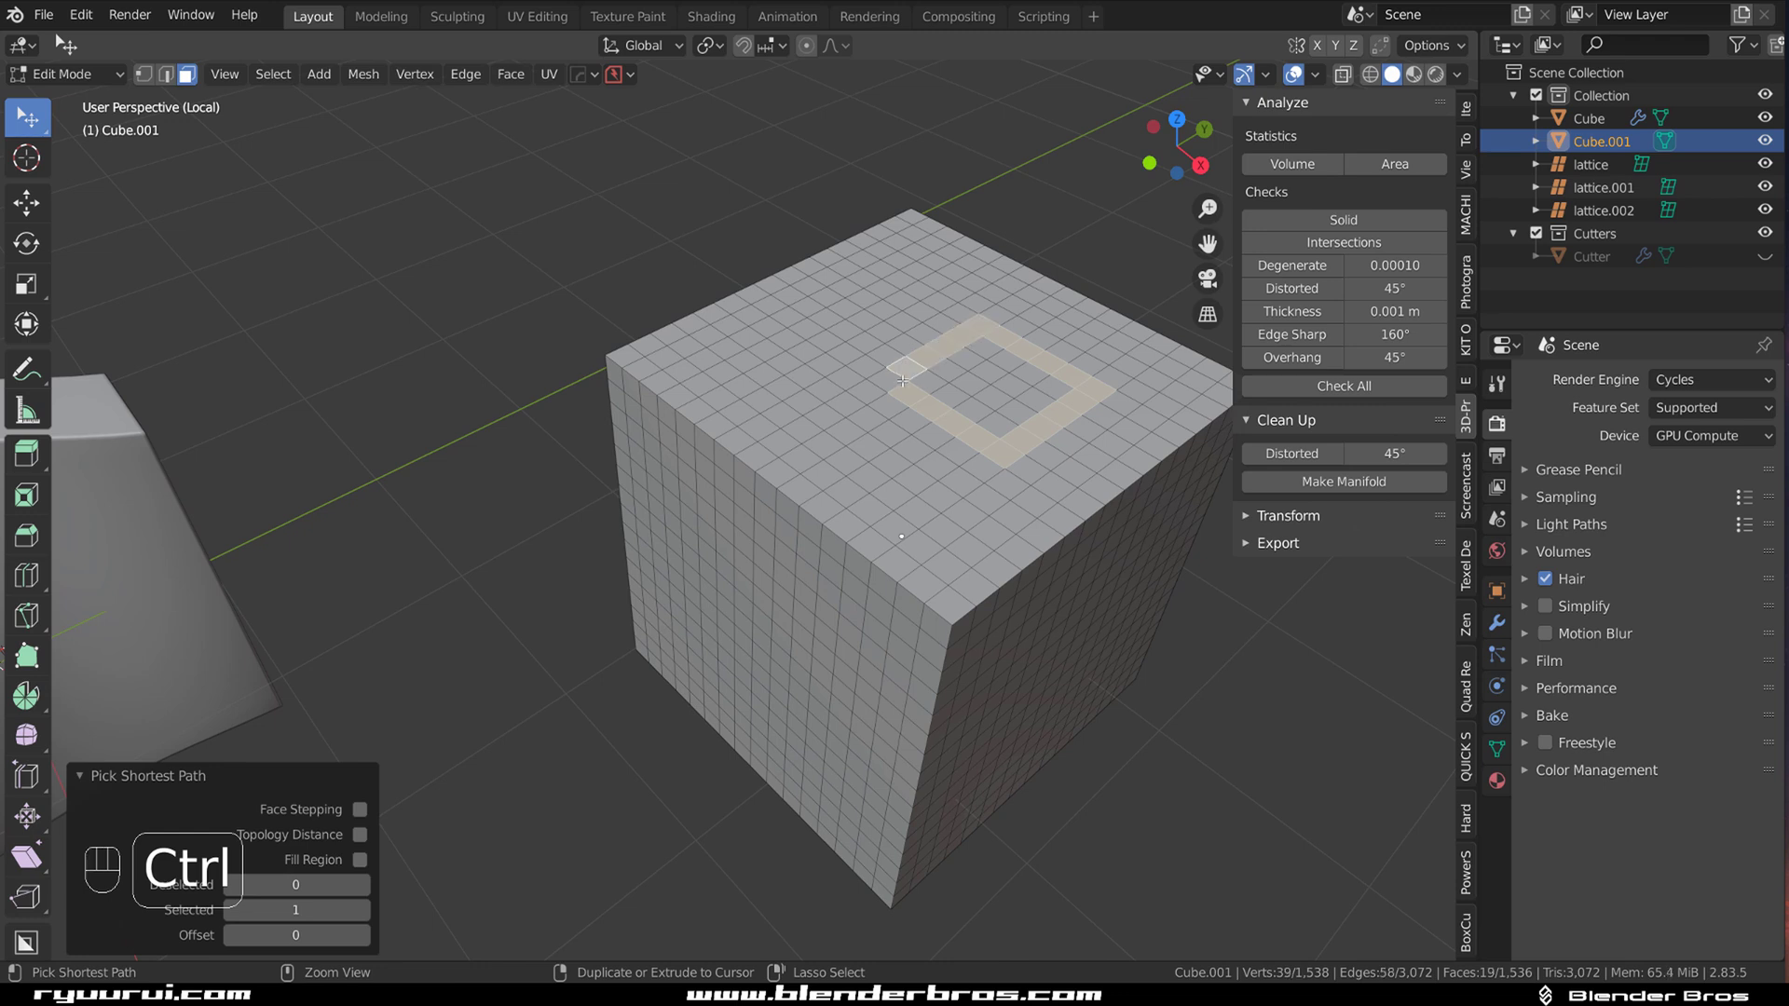
{"action": "left_click", "coordinate": [874, 384], "text": "ctrl"}
{"action": "key", "text": "e"}
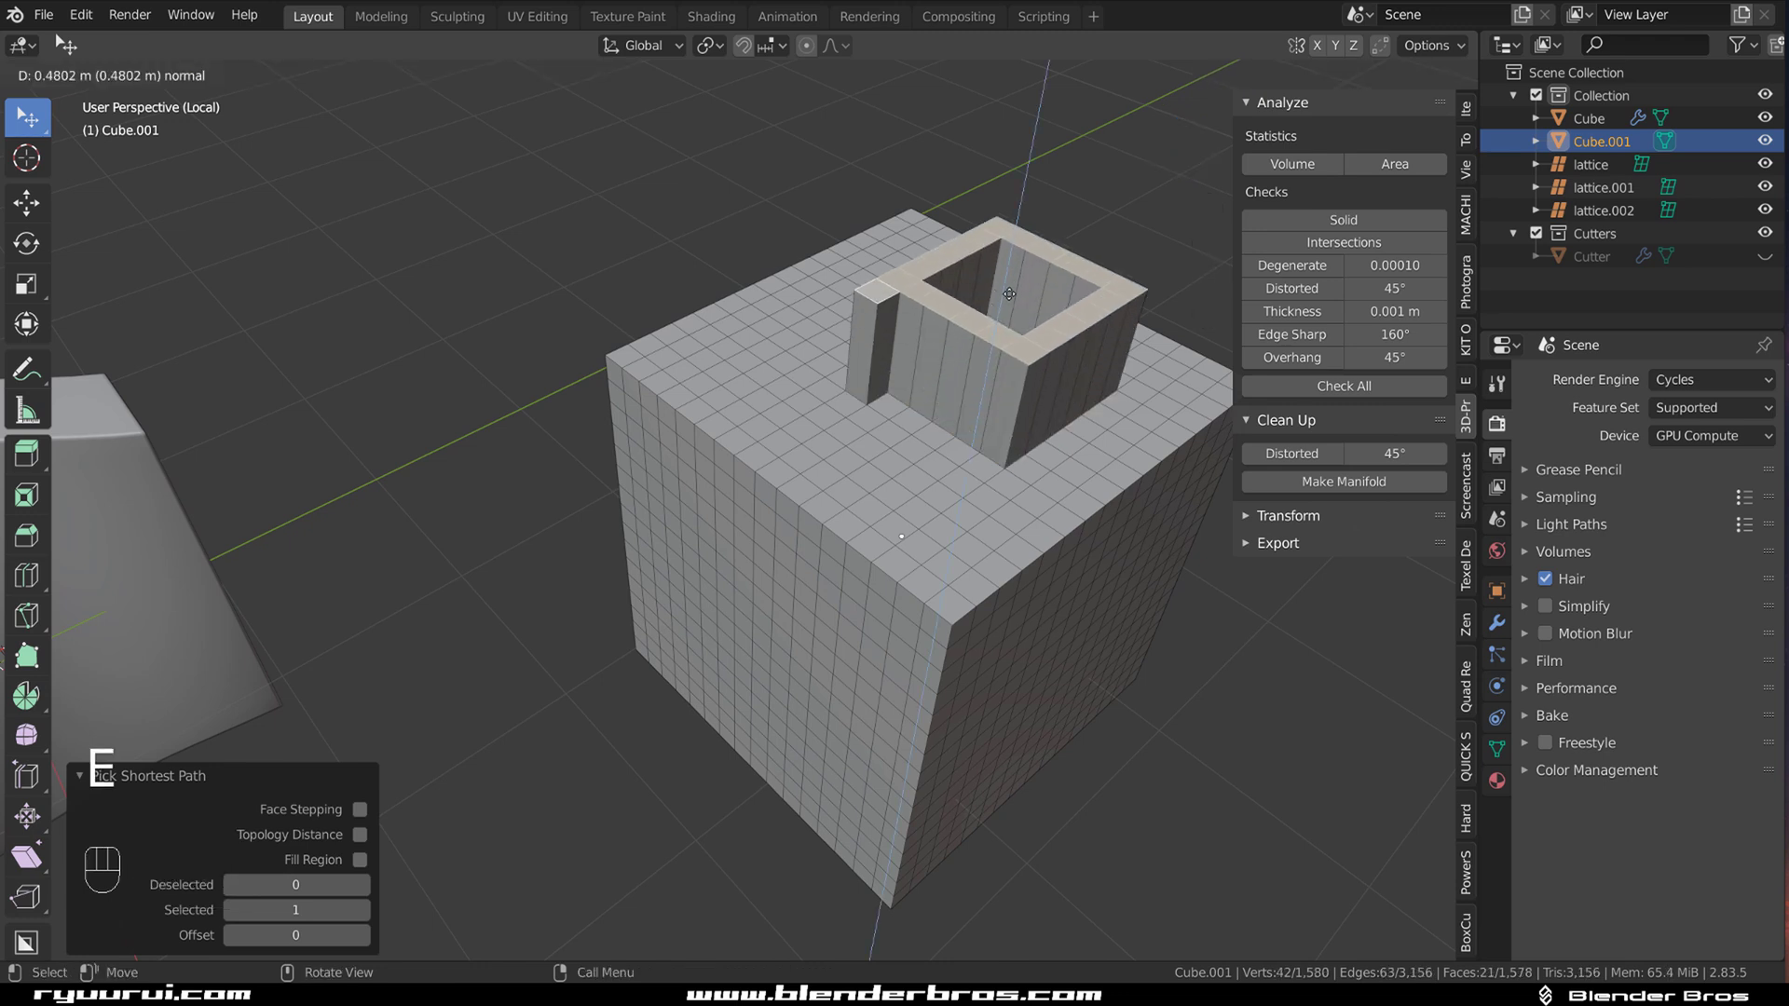
{"action": "left_click", "coordinate": [988, 307]}
- Select a looping strip of faces wrapping over the cube's front upper edge and extrude it outward
{"action": "left_click", "coordinate": [845, 491]}
{"action": "left_click", "coordinate": [763, 582], "text": "shift"}
{"action": "left_click", "coordinate": [852, 667], "text": "ctrl"}
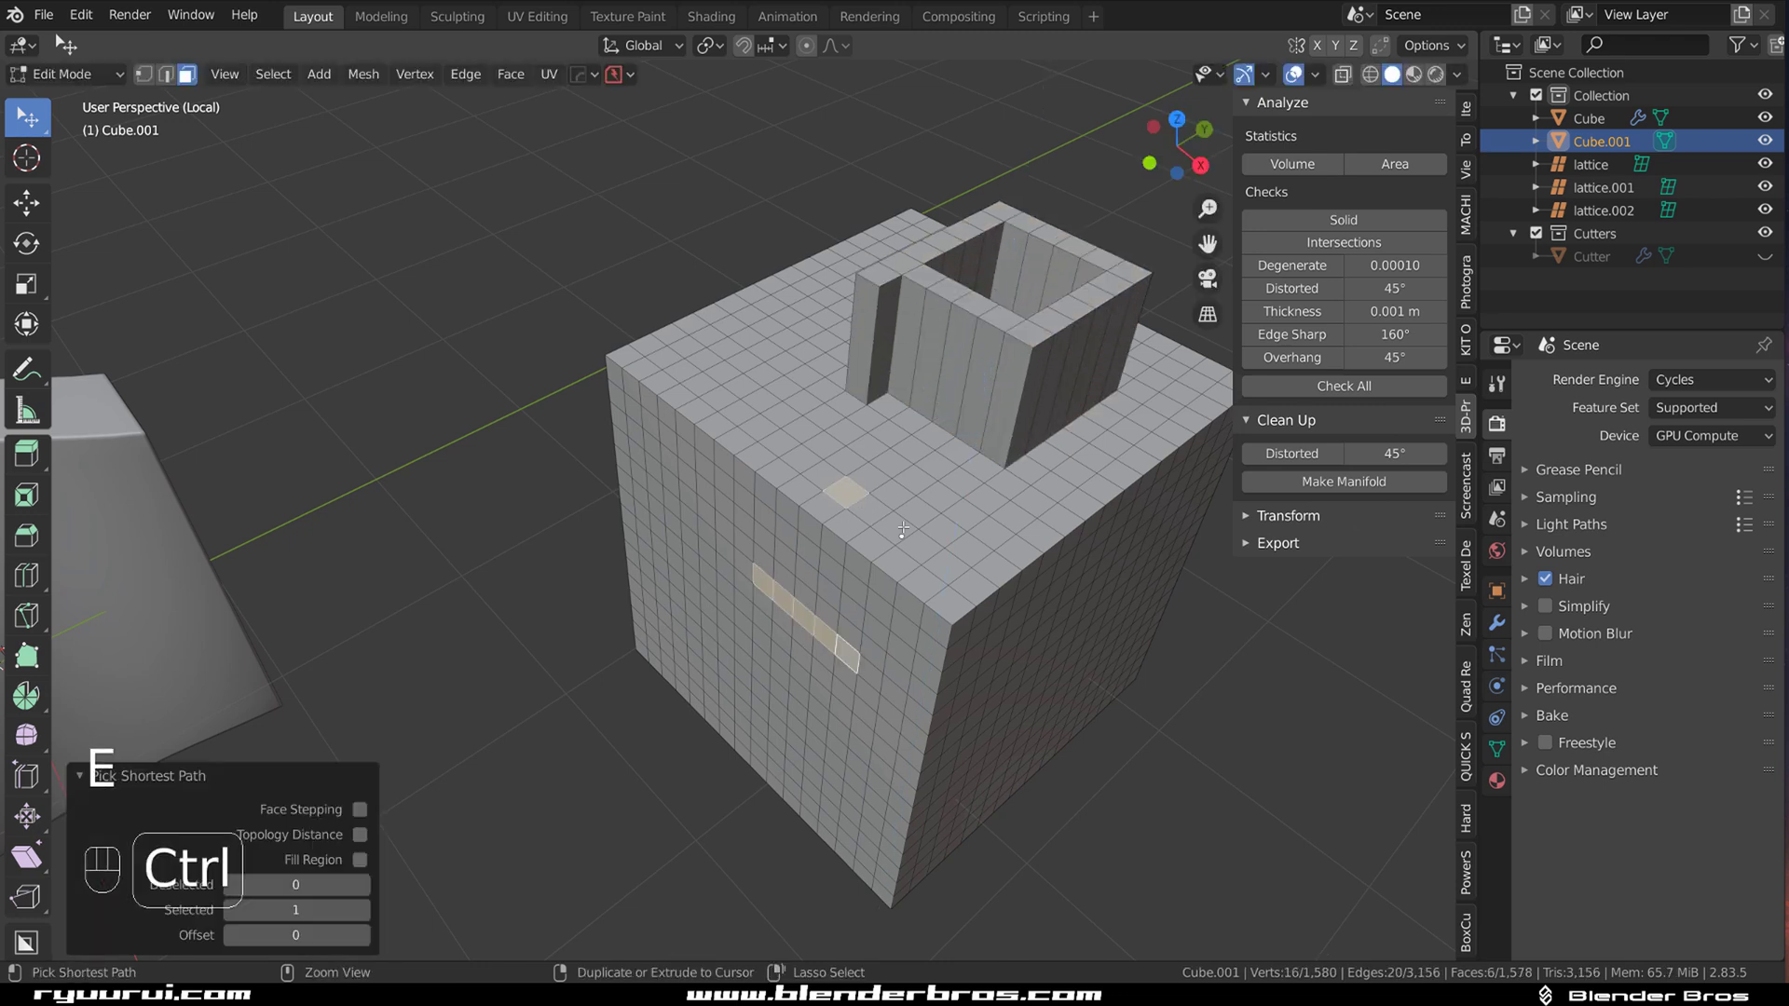
{"action": "left_click", "coordinate": [908, 523], "text": "ctrl"}
{"action": "left_click", "coordinate": [807, 469], "text": "ctrl"}
{"action": "left_click", "coordinate": [743, 545], "text": "ctrl"}
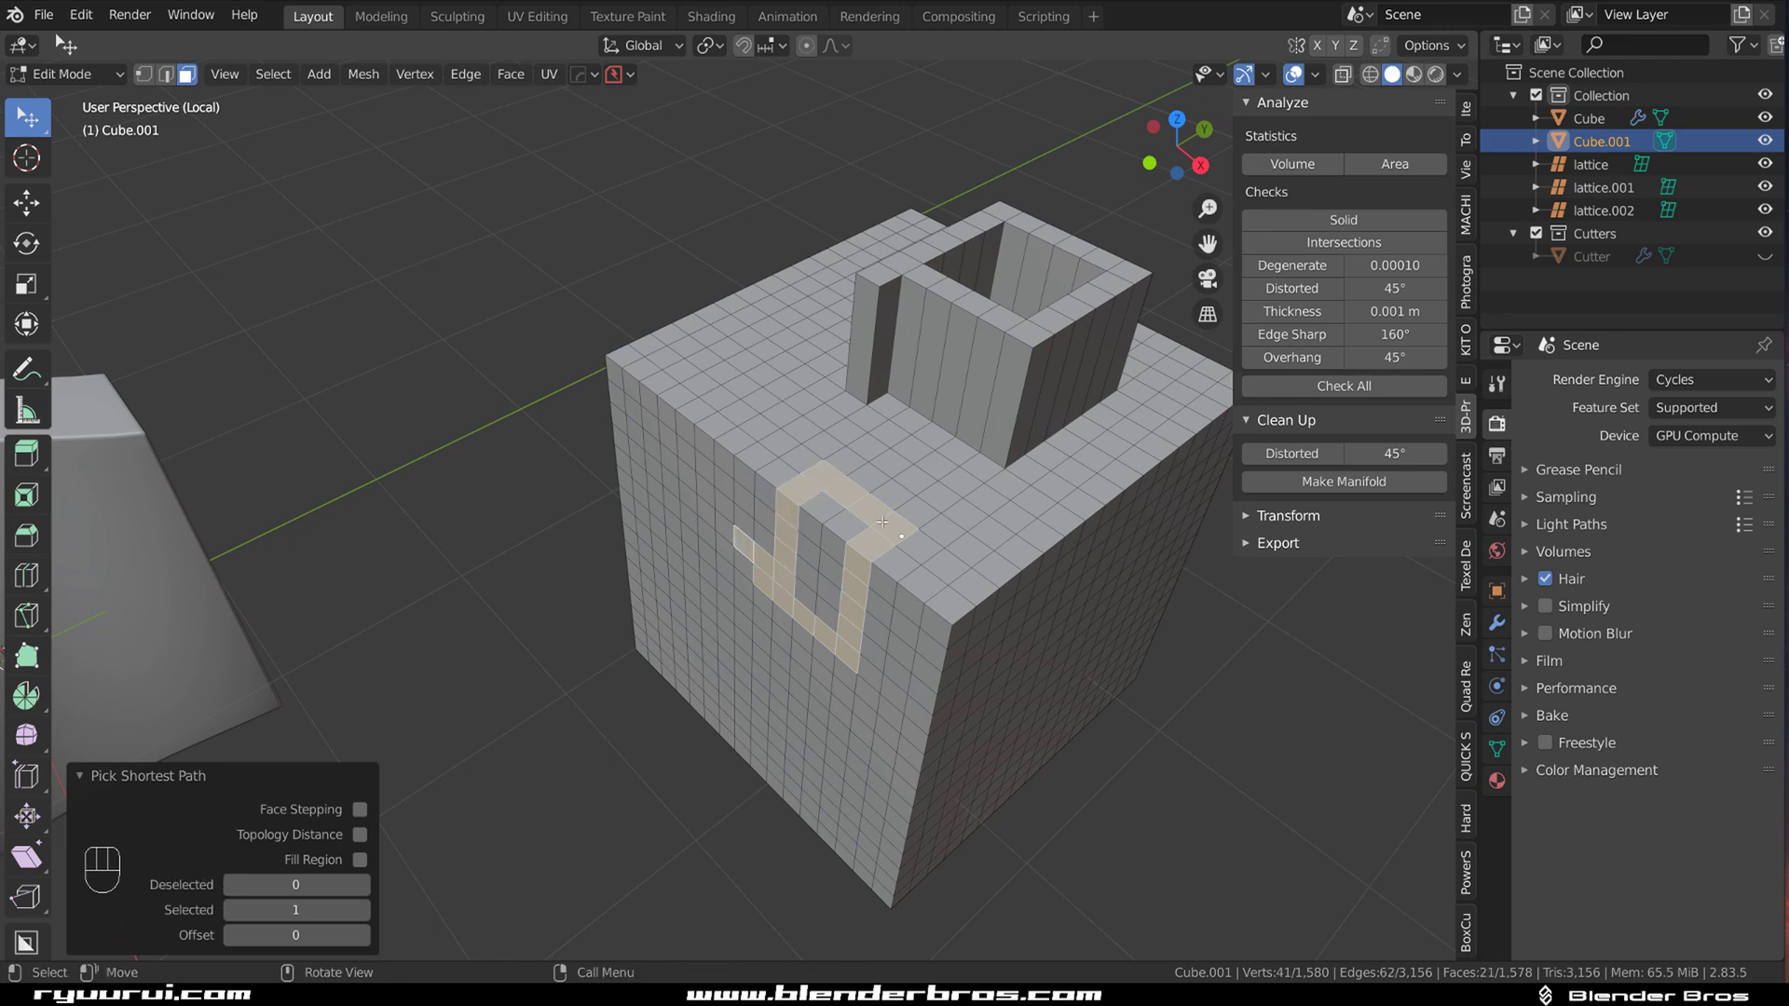
{"action": "key", "text": "e"}
{"action": "left_click", "coordinate": [764, 389]}
- Select a hook-shaped strip of faces around the cube's far upper corner, extrude it outward and return to Object Mode
{"action": "left_click", "coordinate": [747, 338]}
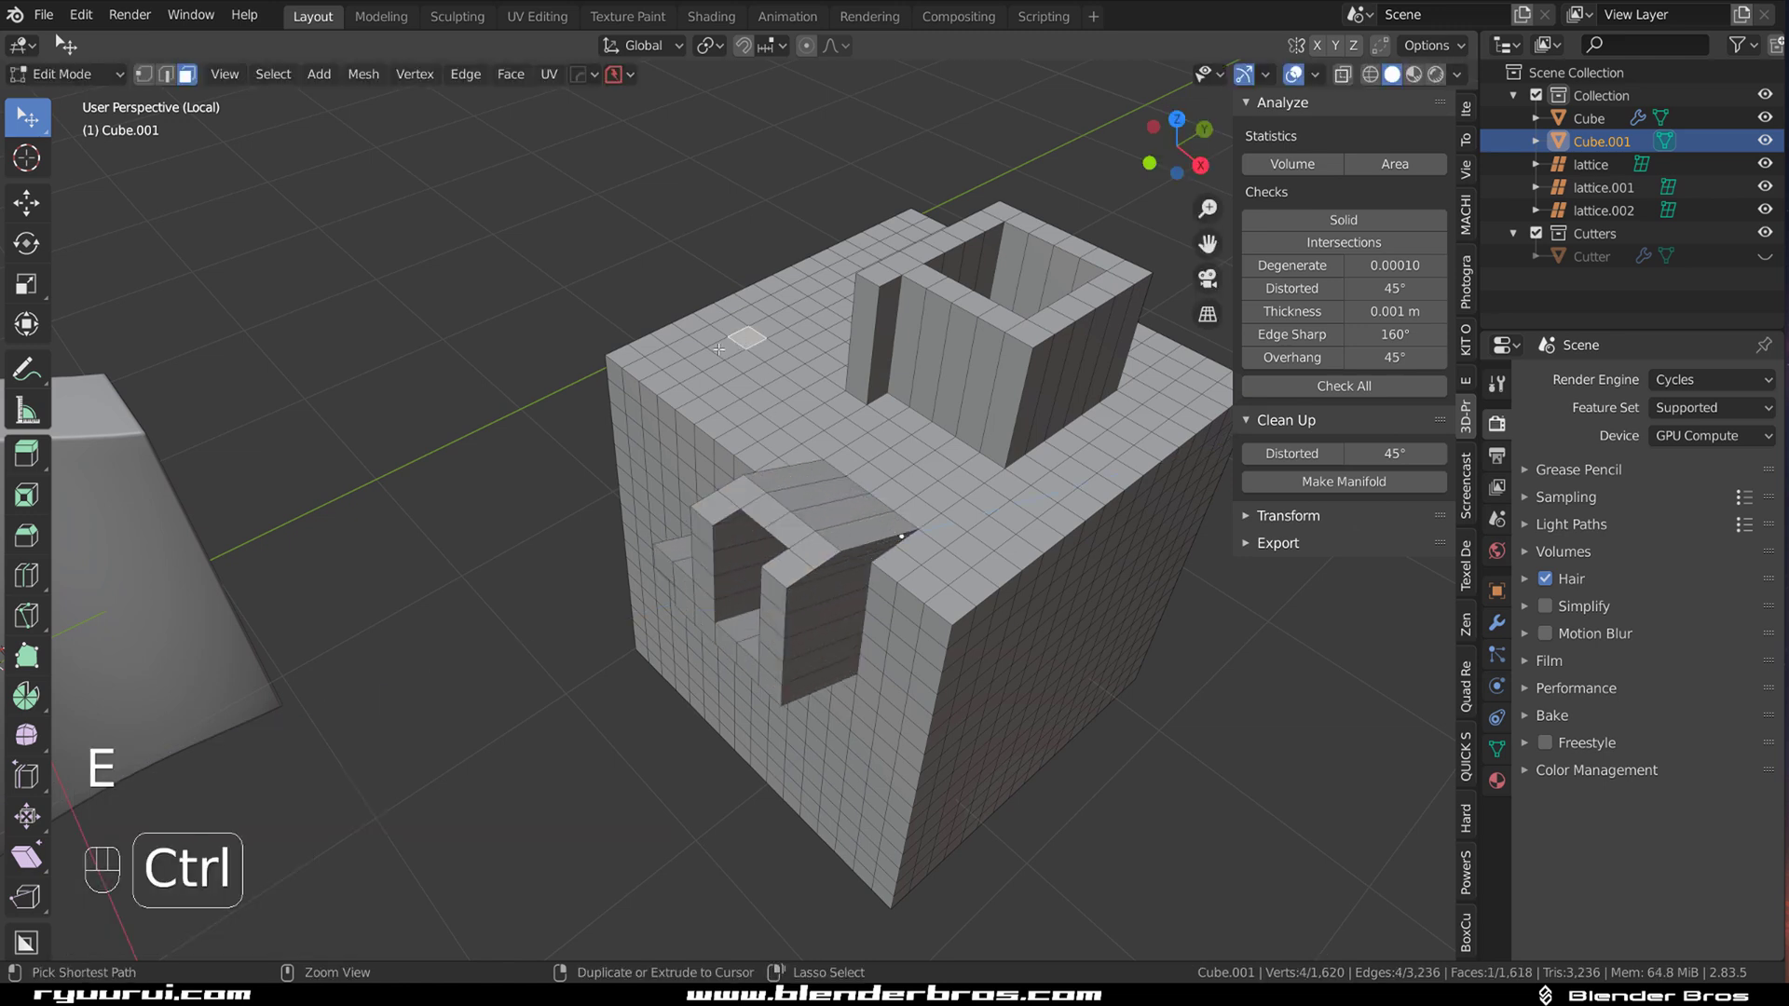
{"action": "left_click", "coordinate": [717, 353], "text": "ctrl"}
{"action": "left_click", "coordinate": [666, 438], "text": "ctrl"}
{"action": "left_click", "coordinate": [760, 403], "text": "ctrl"}
{"action": "left_click", "coordinate": [773, 365], "text": "ctrl"}
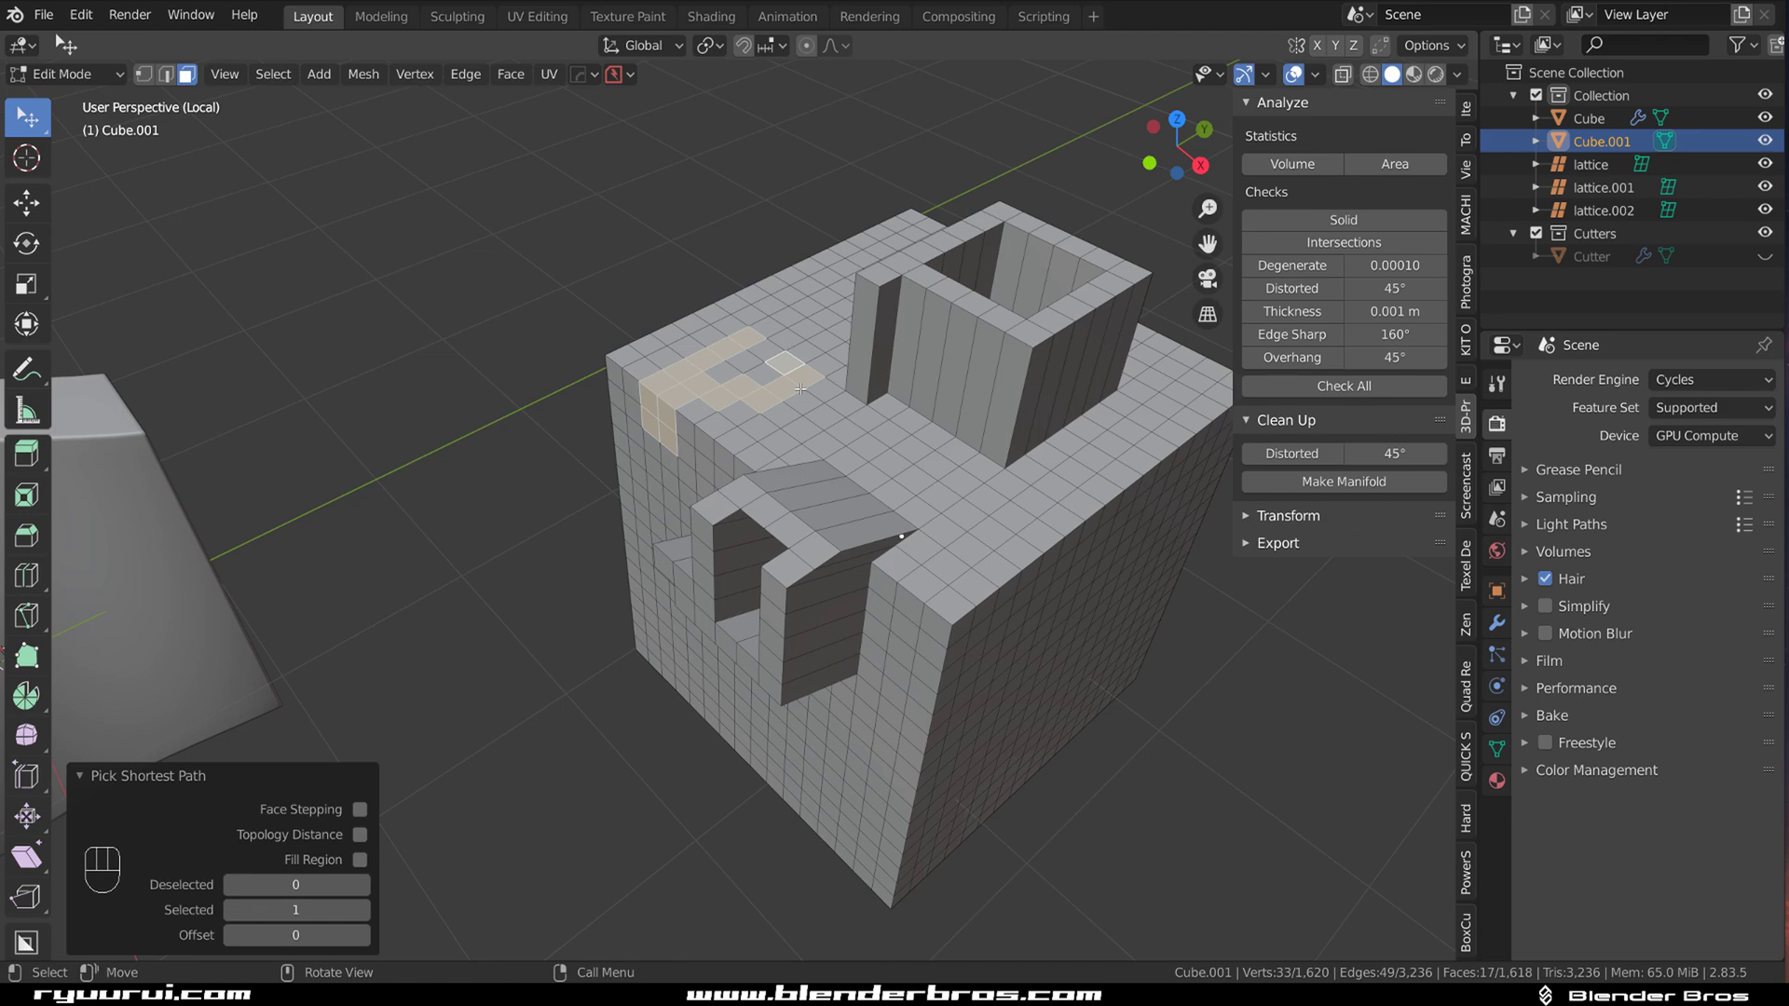
{"action": "key", "text": "e"}
{"action": "left_click", "coordinate": [774, 257]}
{"action": "key", "text": "Tab"}
- Run the HardOps Clean Mesh operation on the extruded cube
{"action": "middle_click_drag", "start_coordinate": [773, 256], "coordinate": [787, 381]}
{"action": "scroll", "coordinate": [787, 380], "scroll_direction": "up", "scroll_amount": 2}
{"action": "key", "text": "q"}
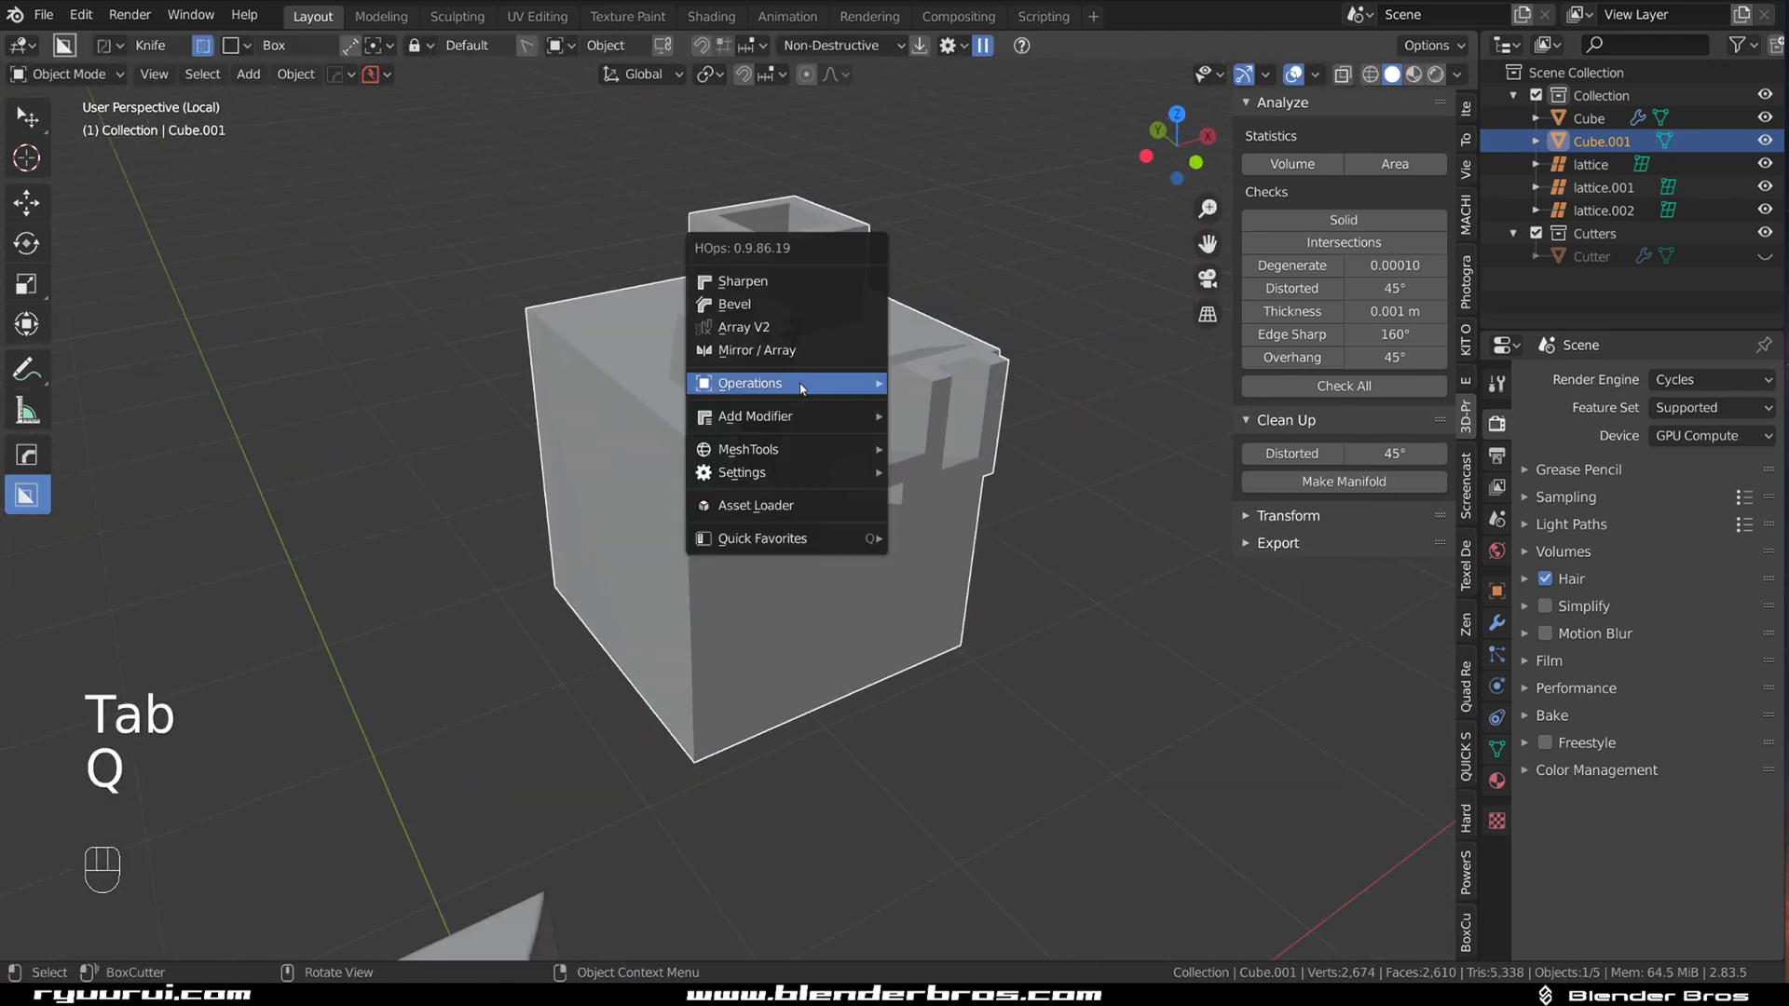
{"action": "mouse_move", "coordinate": [794, 383]}
{"action": "left_click", "coordinate": [948, 581]}
- Examine the cube's simplified topology in Edit Mode from several angles, and return to Object Mode
{"action": "key", "text": "Tab"}
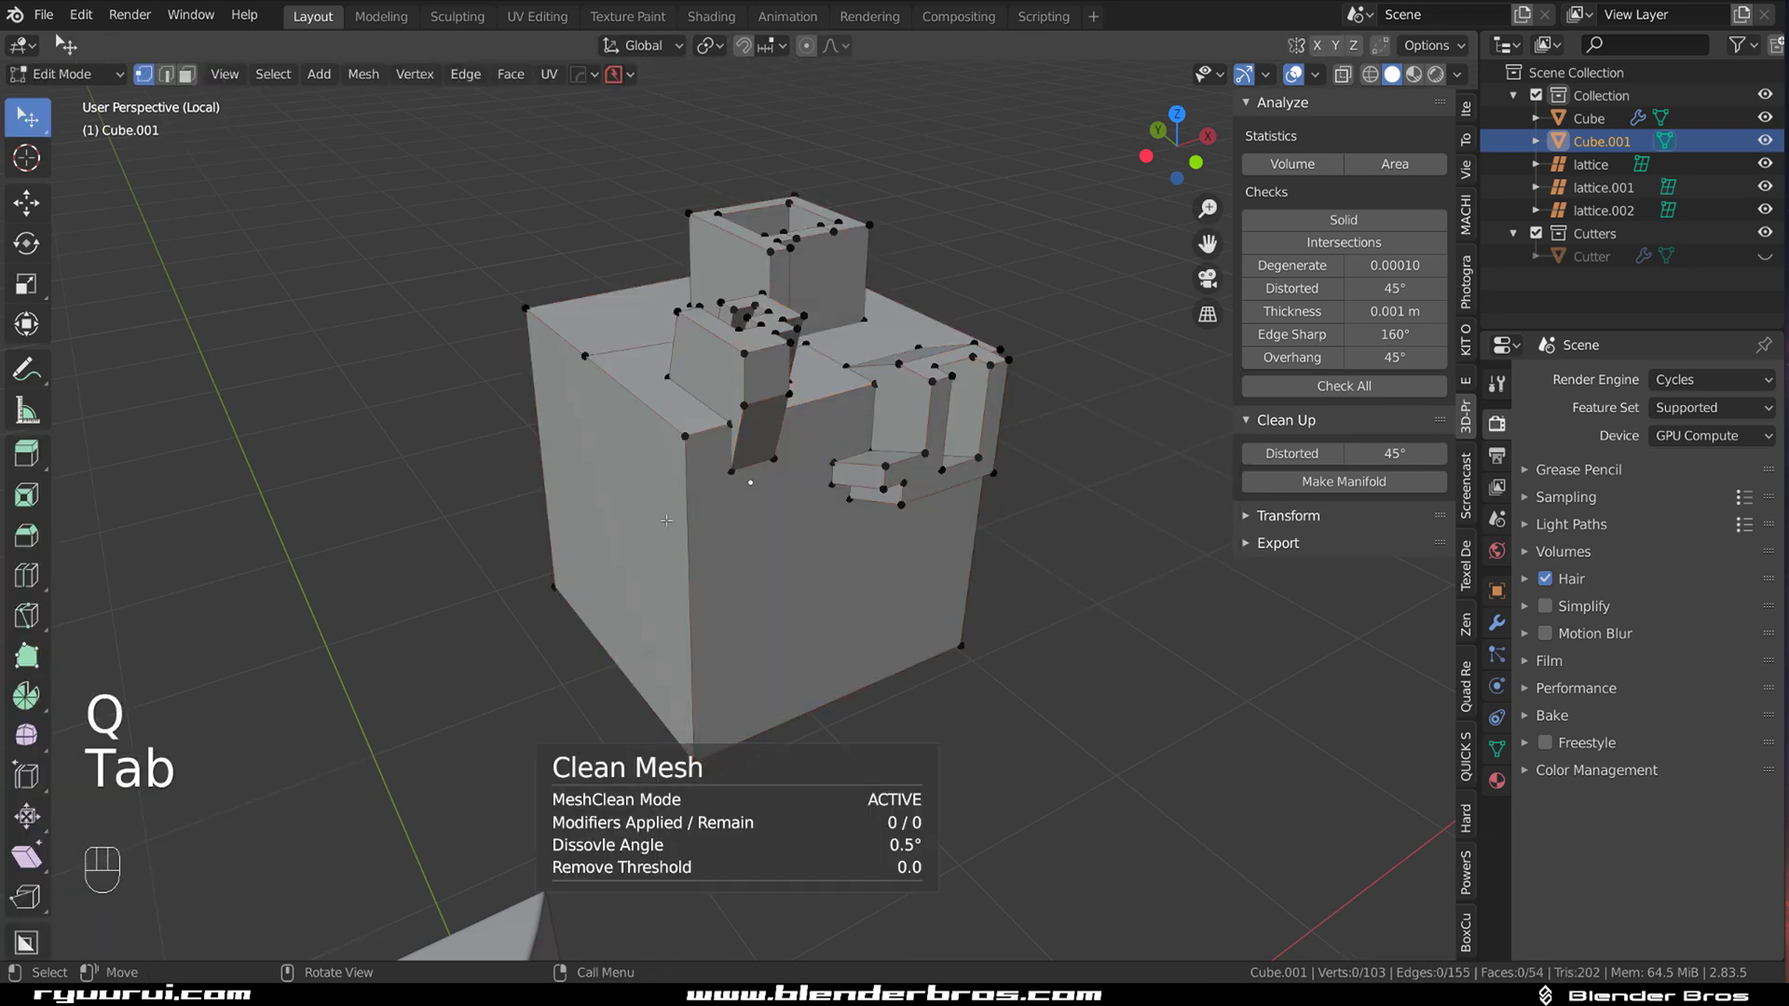
{"action": "middle_click_drag", "start_coordinate": [914, 483], "coordinate": [1081, 361]}
{"action": "middle_click_drag", "start_coordinate": [668, 407], "coordinate": [959, 466]}
{"action": "key", "text": "Tab"}
- From the front orthographic view, dice the cube along X and Y with HardOps Dice, 12 segments and the Knife Project method
{"action": "scroll", "coordinate": [649, 266], "scroll_direction": "down", "scroll_amount": 4}
{"action": "key", "text": "grave"}
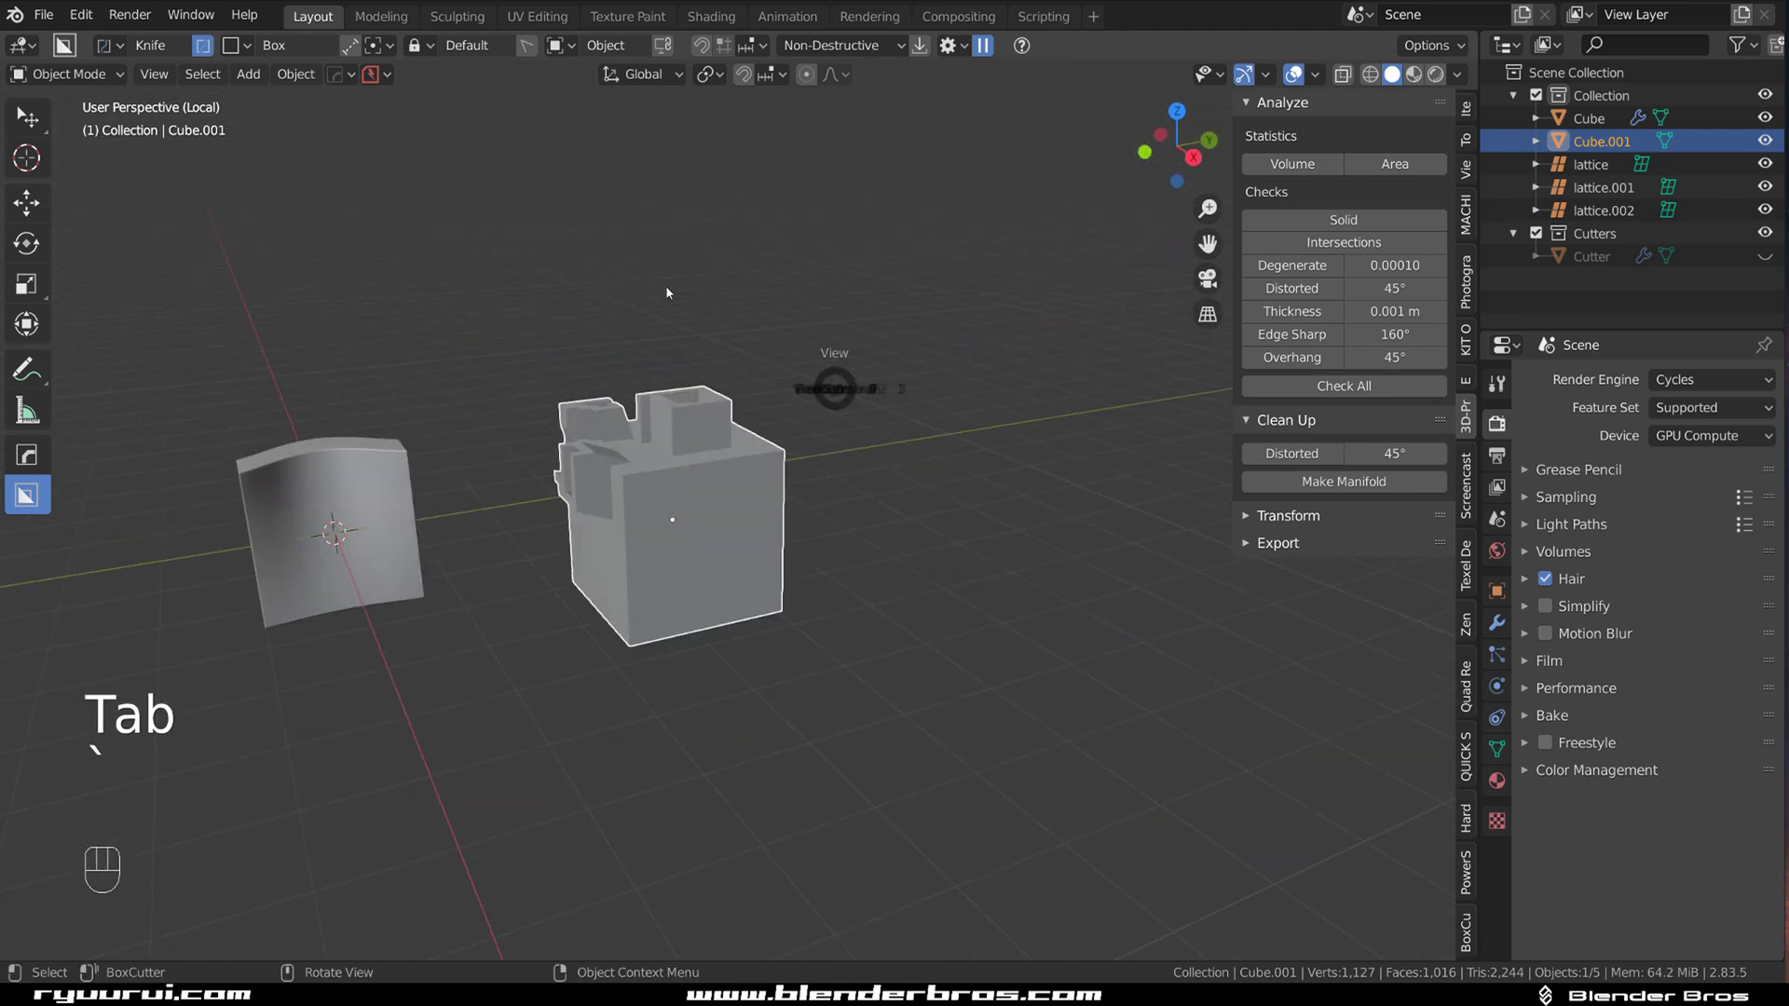
{"action": "key", "text": "KP_5"}
{"action": "scroll", "coordinate": [746, 485], "scroll_direction": "up", "scroll_amount": 2}
{"action": "middle_click_drag", "start_coordinate": [592, 443], "coordinate": [693, 451], "text": "shift"}
{"action": "scroll", "coordinate": [694, 451], "scroll_direction": "up", "scroll_amount": 3}
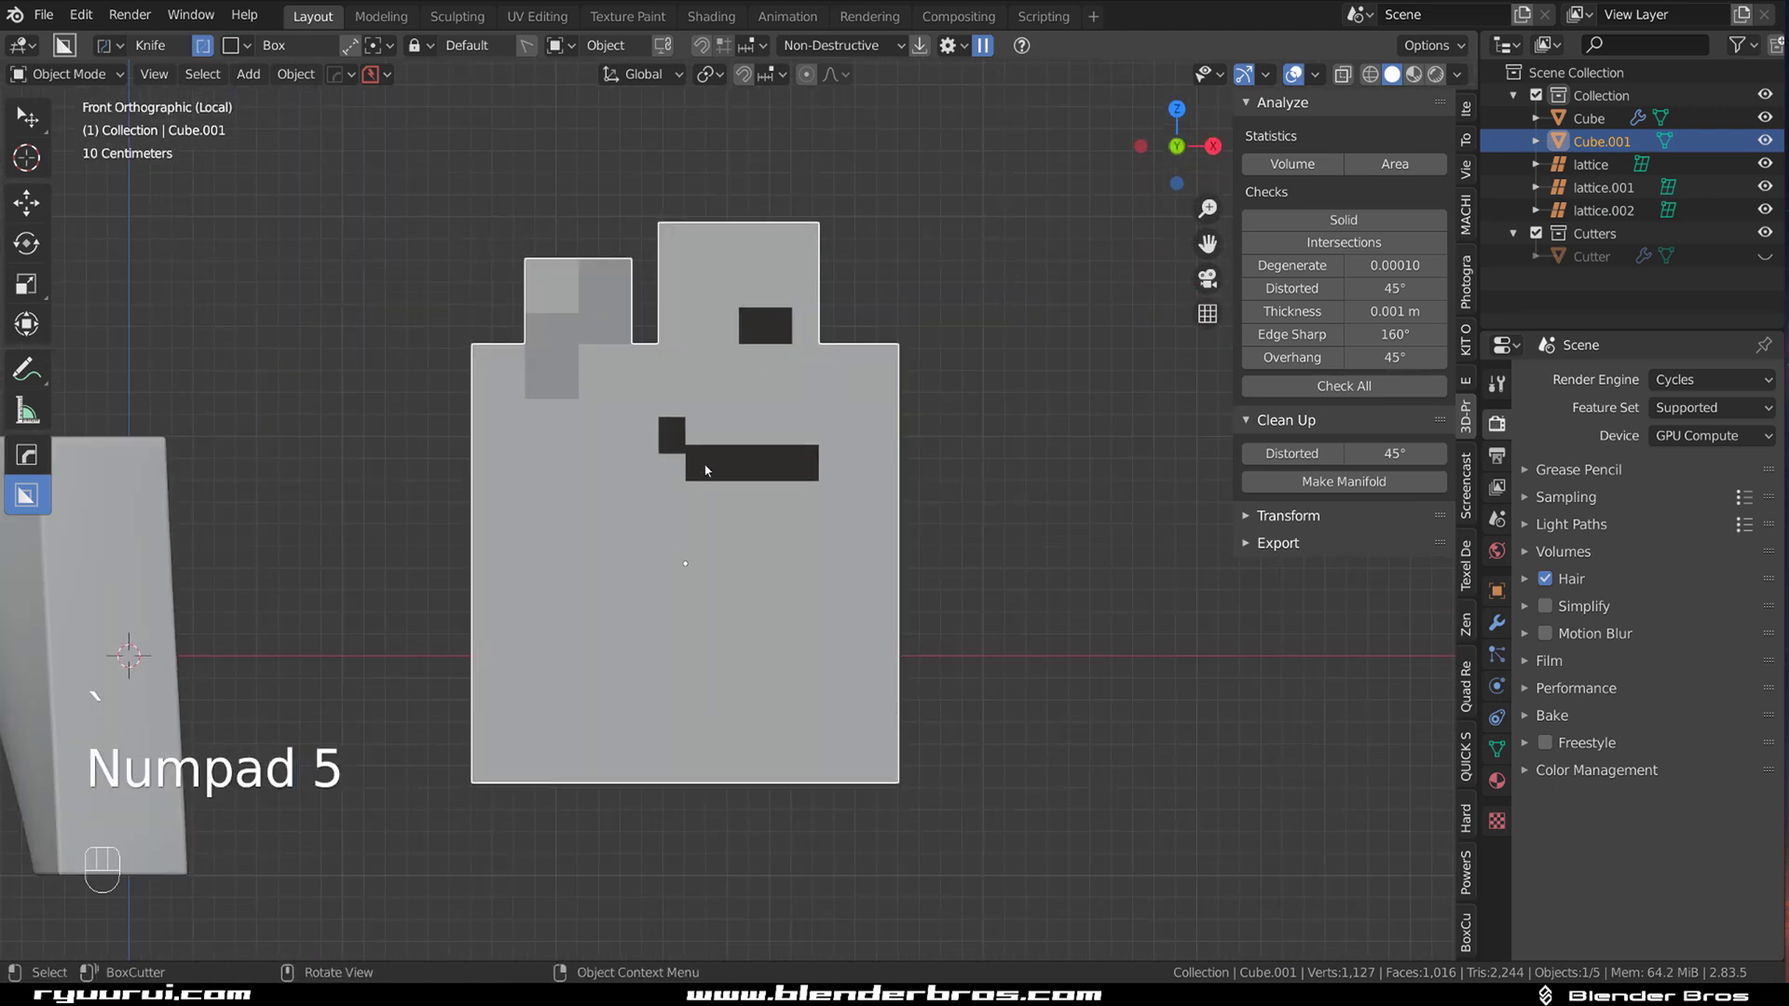
{"action": "key", "text": "q"}
{"action": "mouse_move", "coordinate": [707, 471]}
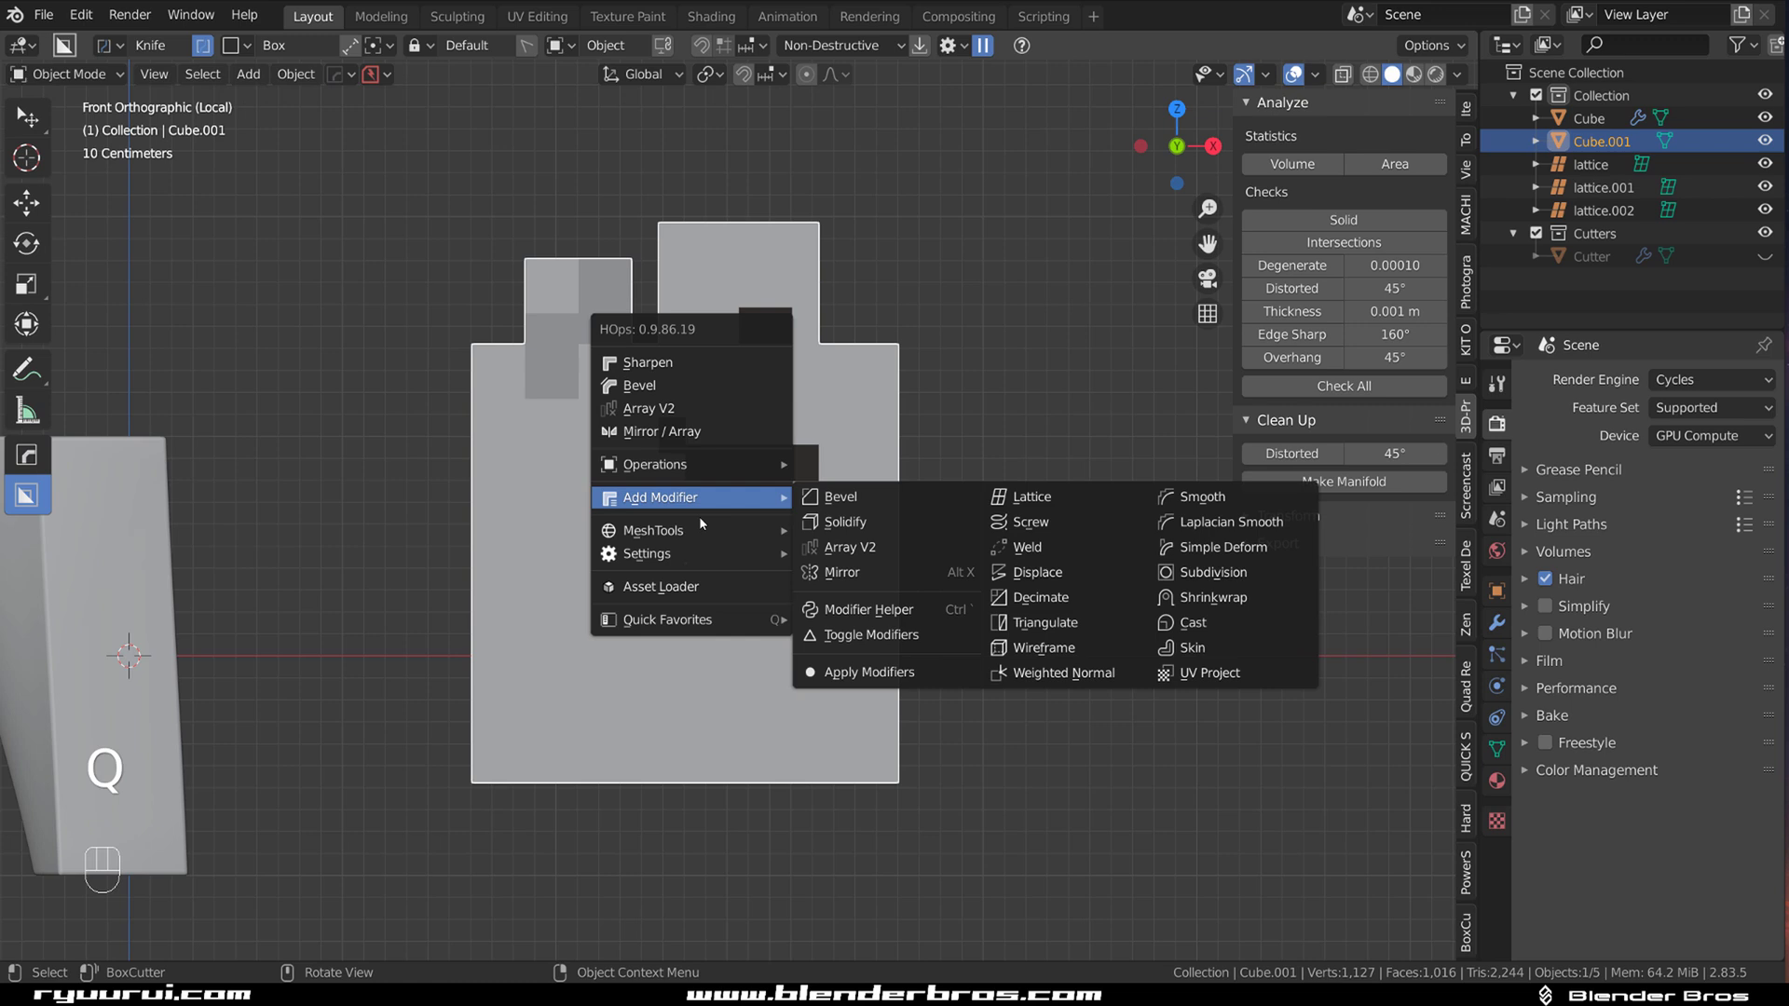
{"action": "mouse_move", "coordinate": [694, 532]}
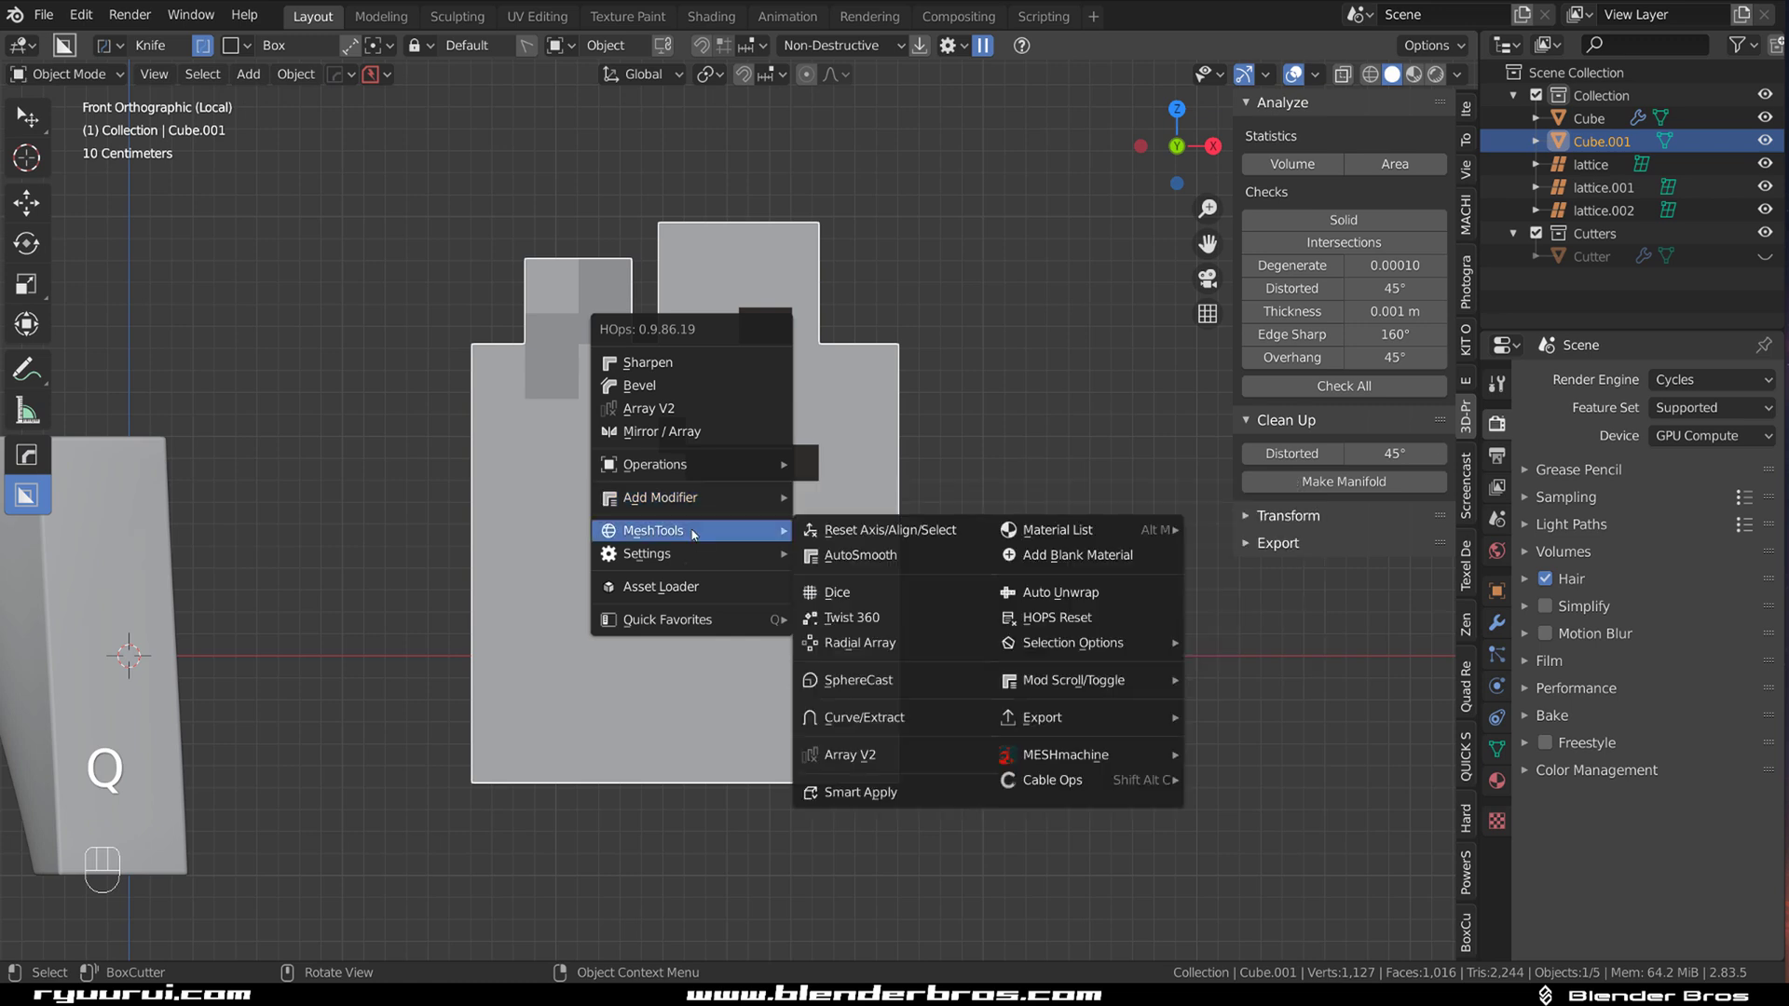
{"action": "left_click", "coordinate": [839, 591]}
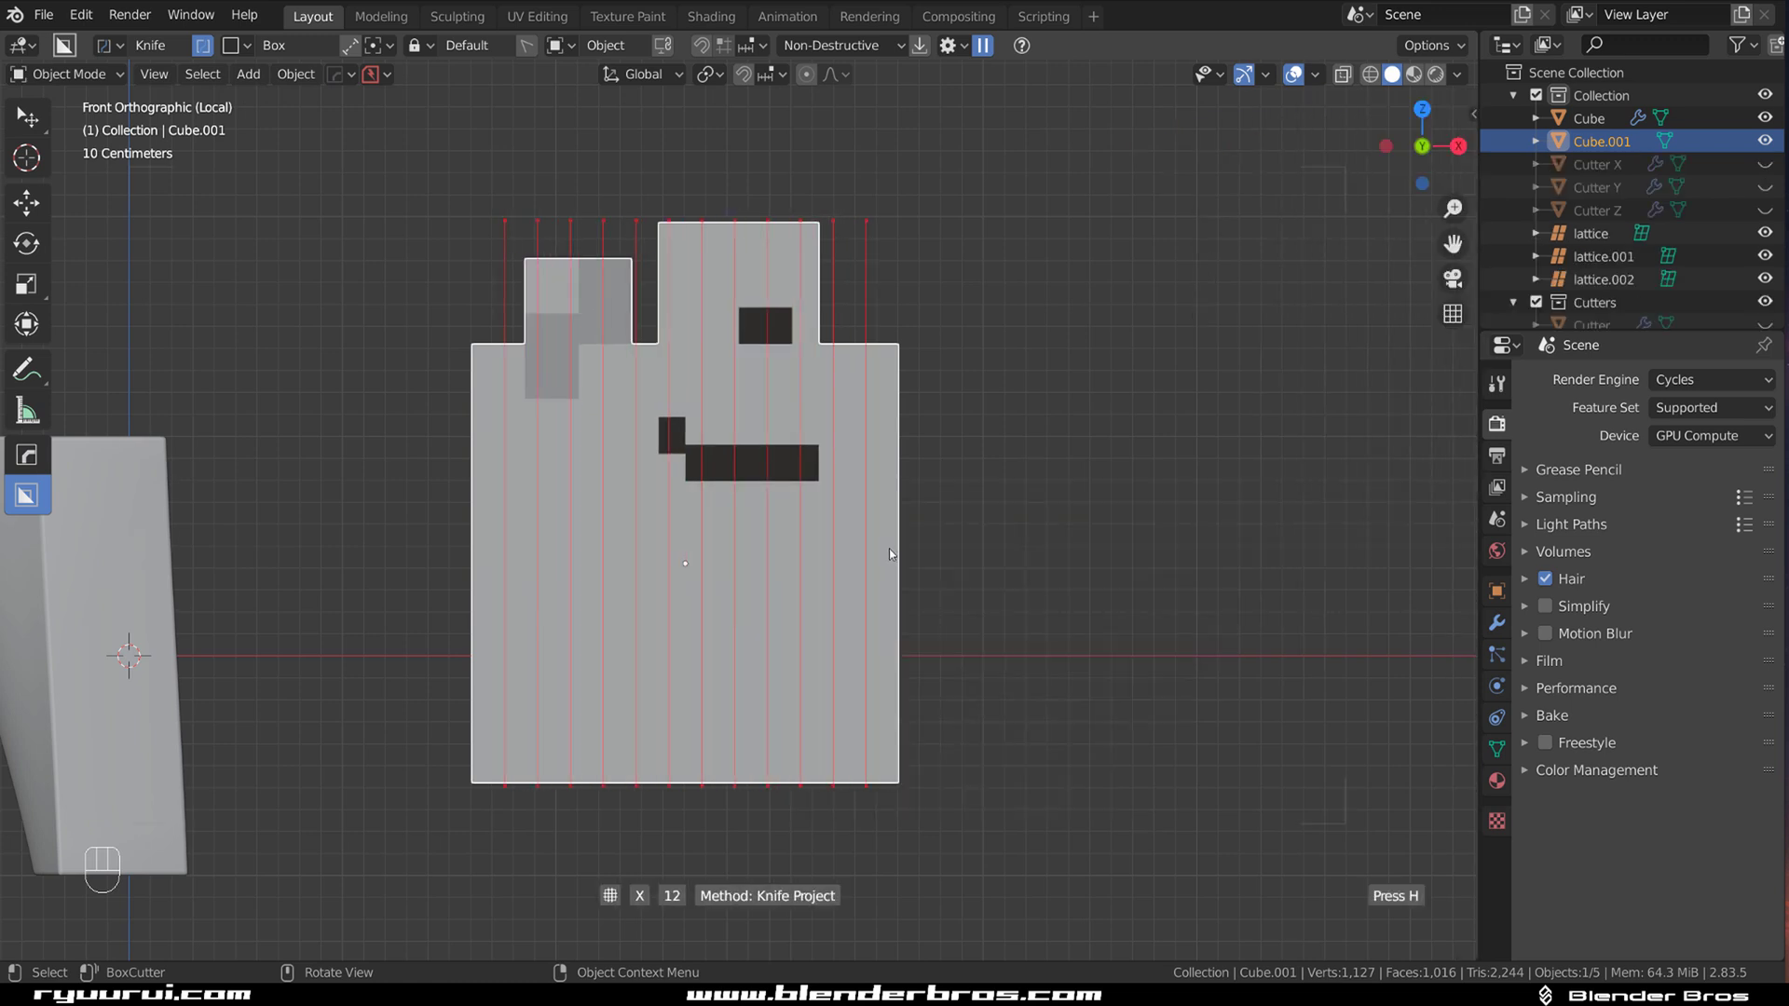
{"action": "key", "text": "z"}
{"action": "key", "text": "x"}
{"action": "key", "text": "y"}
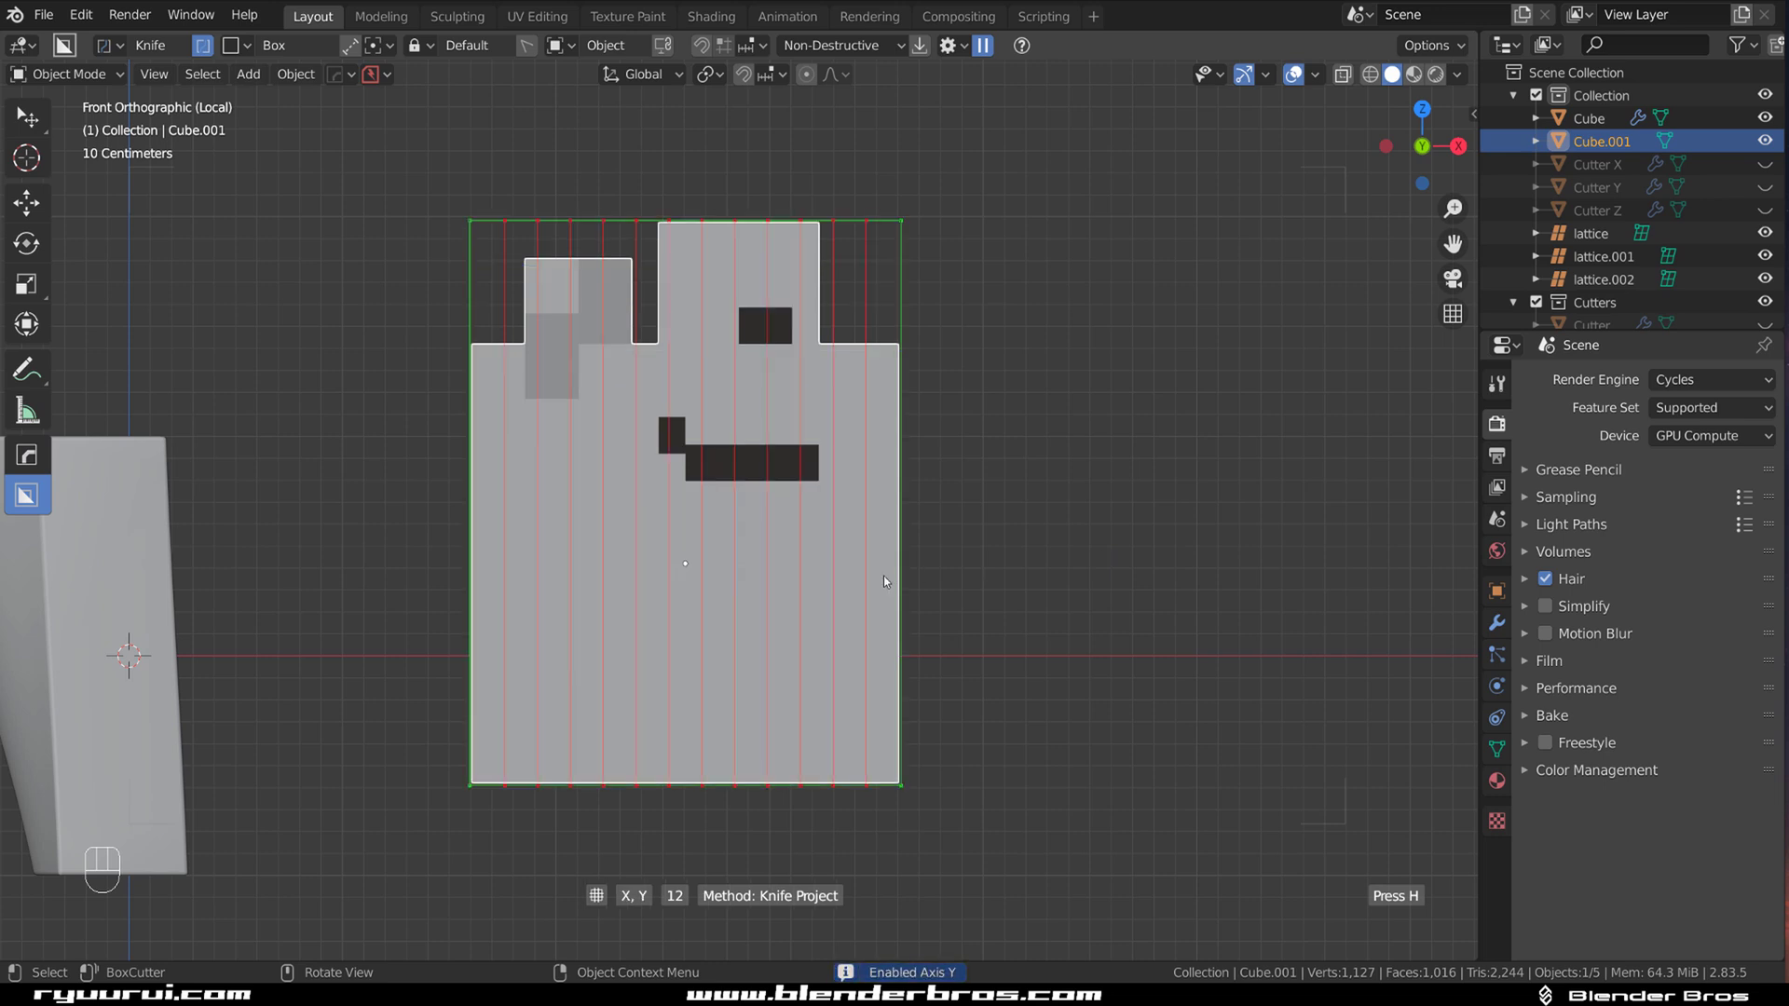
{"action": "key", "text": "x"}
{"action": "key", "text": "x"}
{"action": "left_click", "coordinate": [883, 581]}
- Examine the diced cube's edge cuts in Edit Mode, and return to Object Mode with both objects in view
{"action": "middle_click_drag", "start_coordinate": [882, 573], "coordinate": [678, 550]}
{"action": "key", "text": "Tab"}
{"action": "key", "text": "KP_5"}
{"action": "scroll", "coordinate": [729, 545], "scroll_direction": "up", "scroll_amount": 3}
{"action": "scroll", "coordinate": [730, 547], "scroll_direction": "down", "scroll_amount": 3}
{"action": "key", "text": "Tab"}
{"action": "scroll", "coordinate": [643, 424], "scroll_direction": "down", "scroll_amount": 8}
{"action": "scroll", "coordinate": [925, 477], "scroll_direction": "up", "scroll_amount": 4}
{"action": "middle_click_drag", "start_coordinate": [655, 483], "coordinate": [479, 518], "text": "shift"}
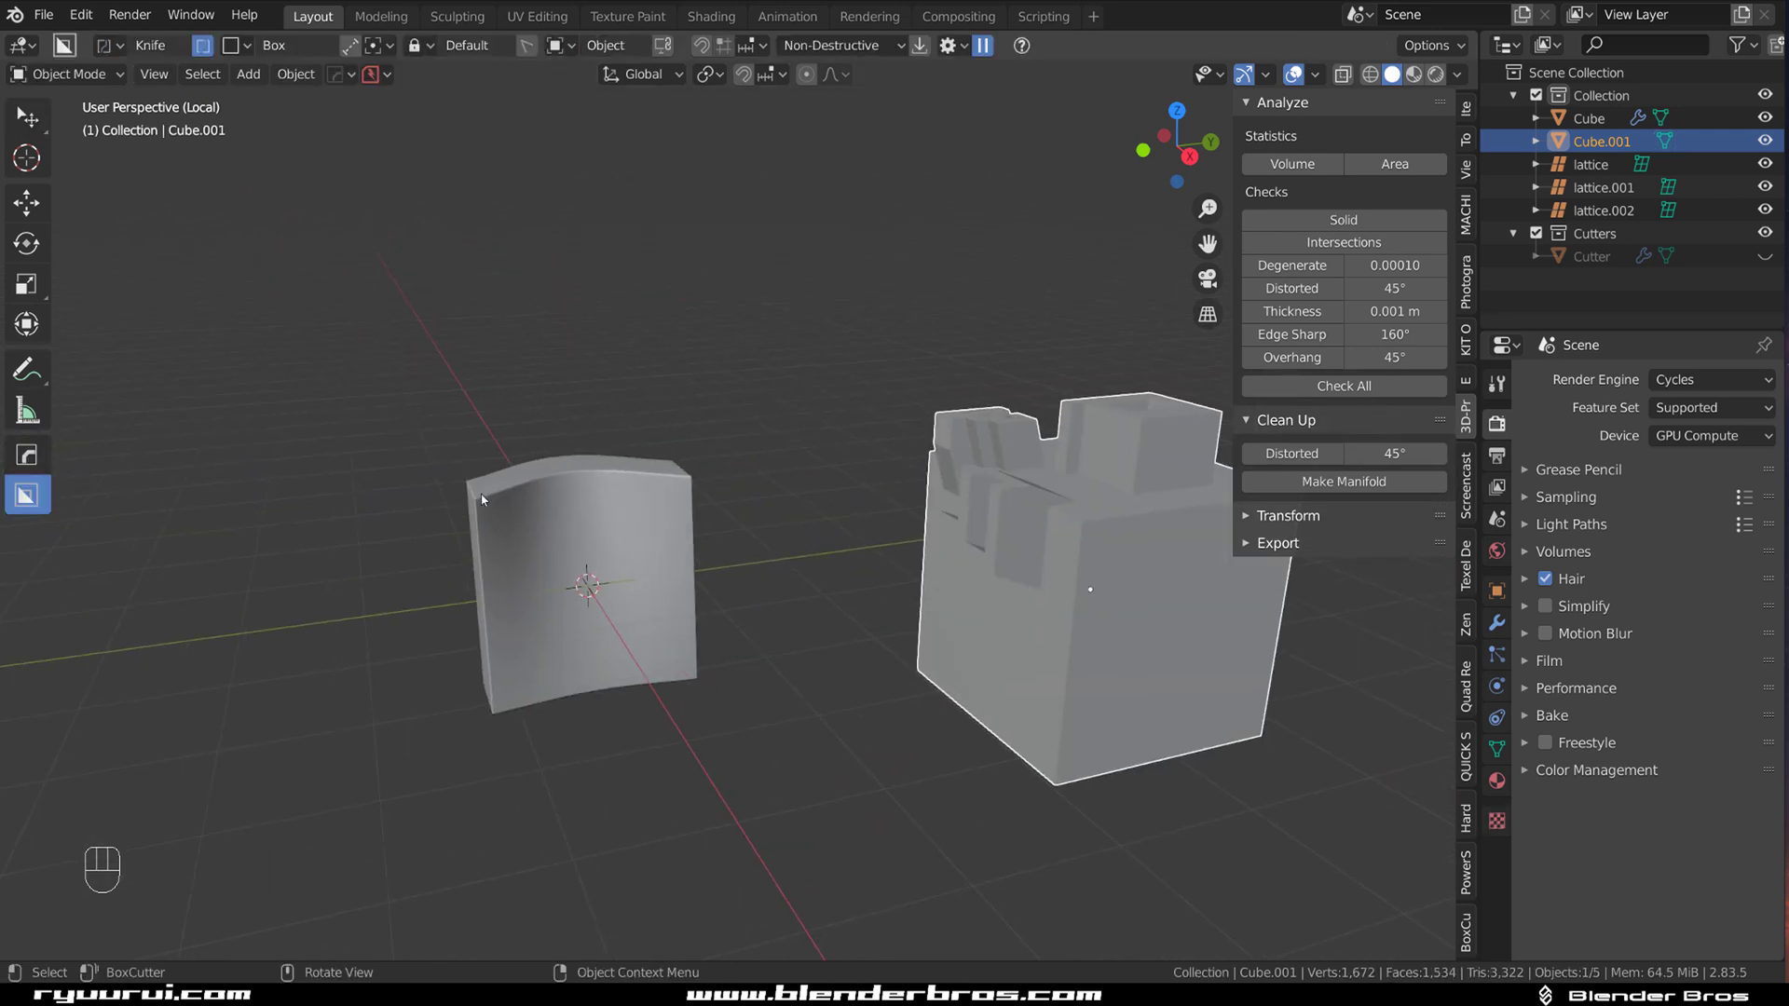